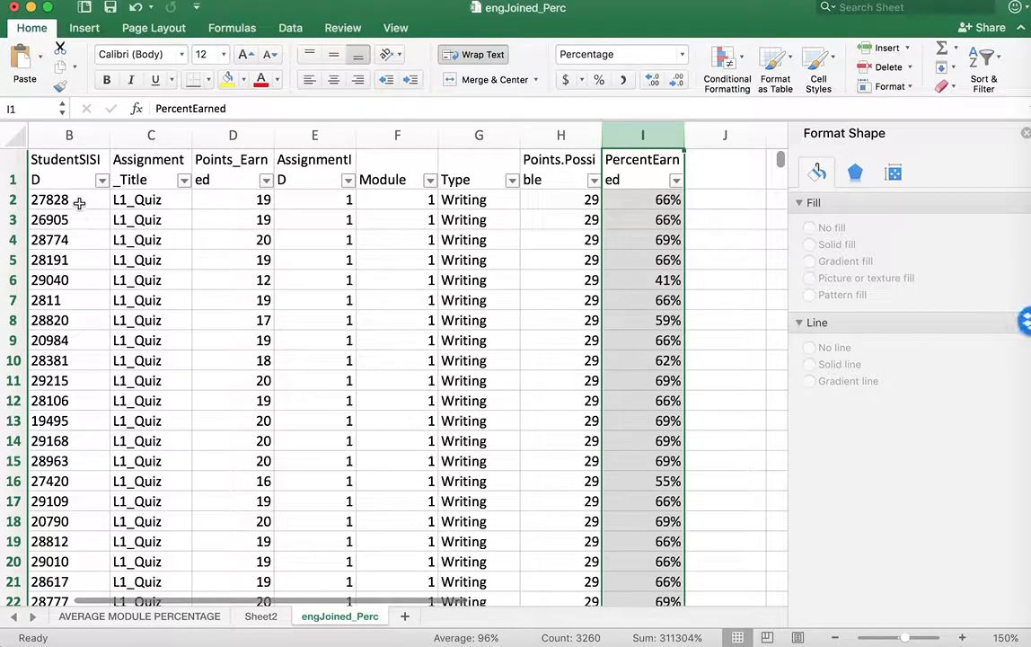
Create a PivotTable on a new worksheet from columns B through I of the engJoined_Perc sheet
{"action": "left_click", "coordinate": [69, 135]}
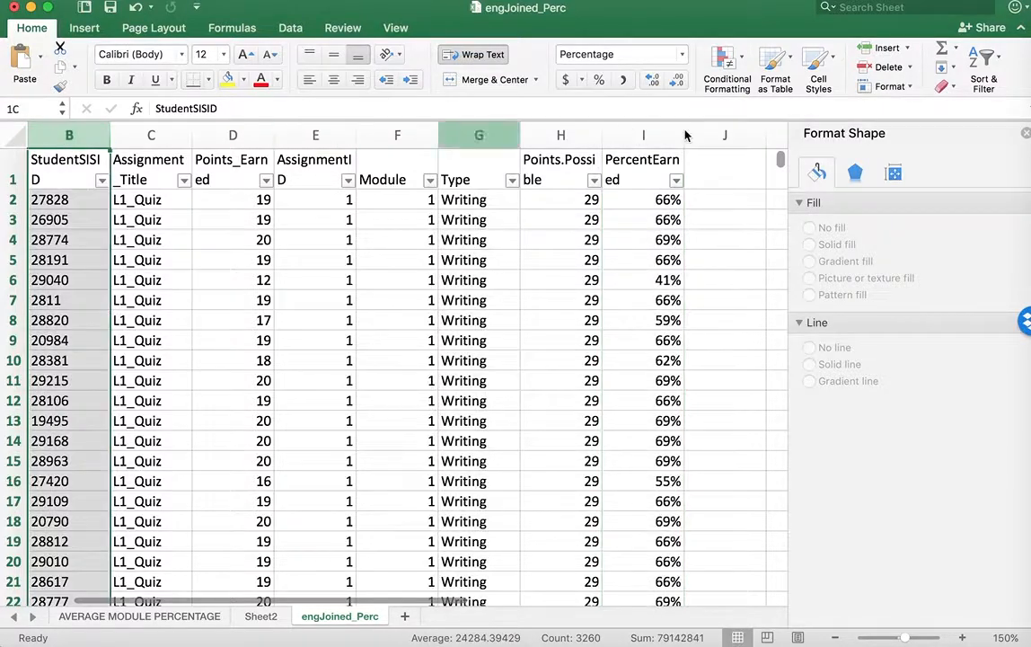
{"action": "left_click", "coordinate": [669, 135], "text": "shift"}
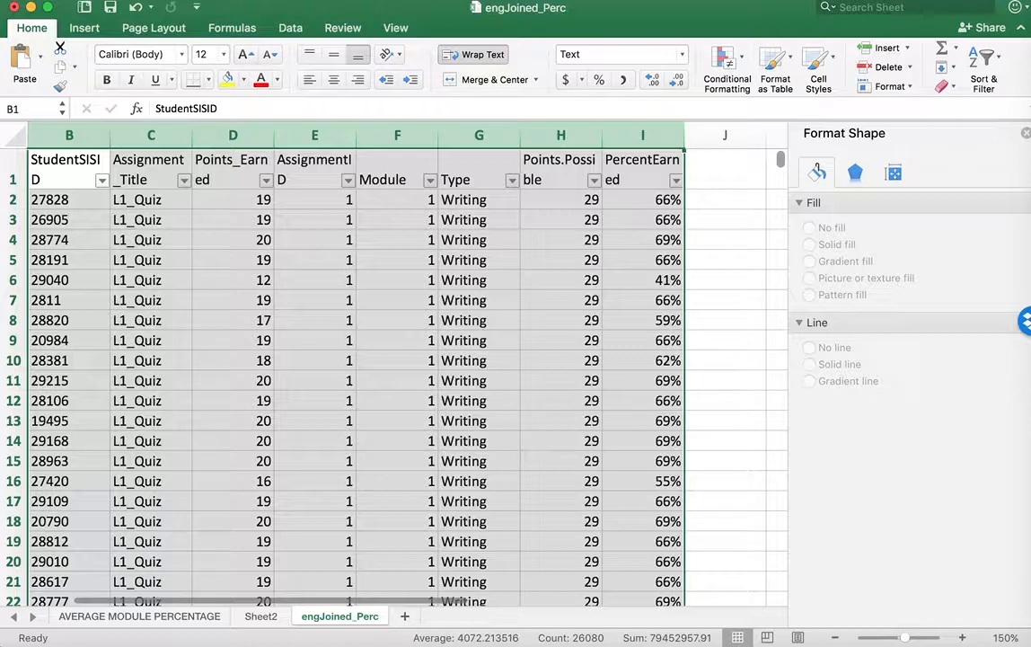
{"action": "key", "text": "super+shift+slash"}
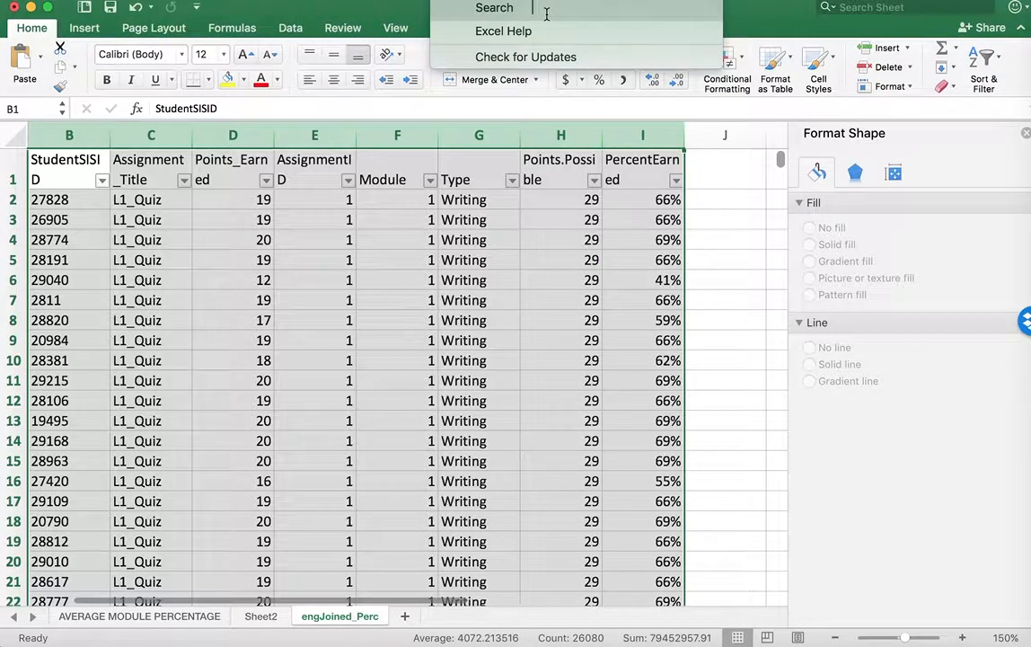
{"action": "type", "text": "pivot"}
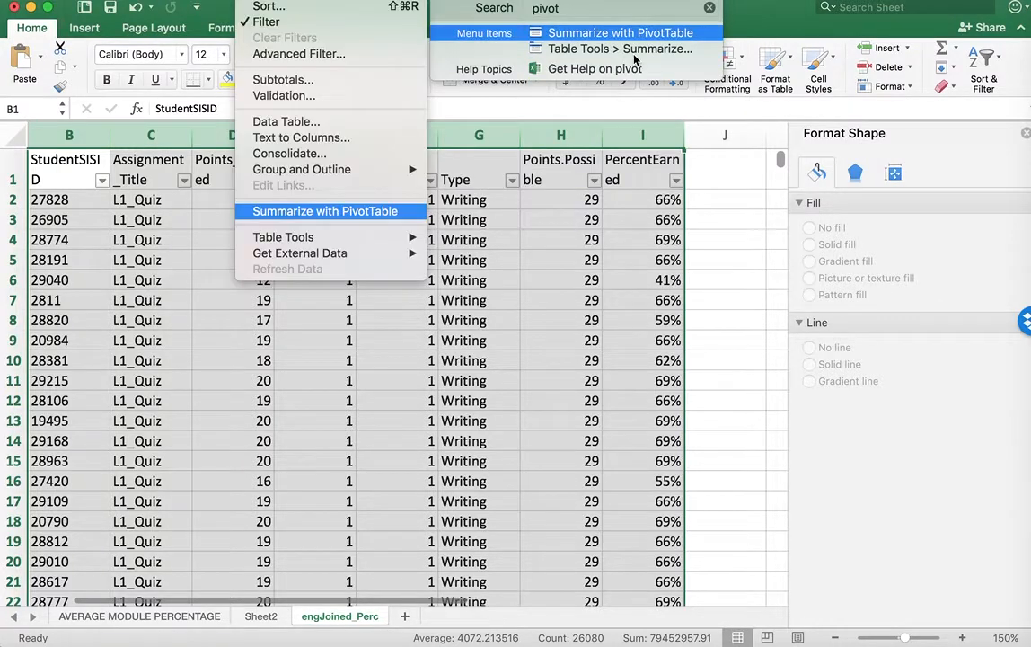
{"action": "left_click", "coordinate": [634, 38]}
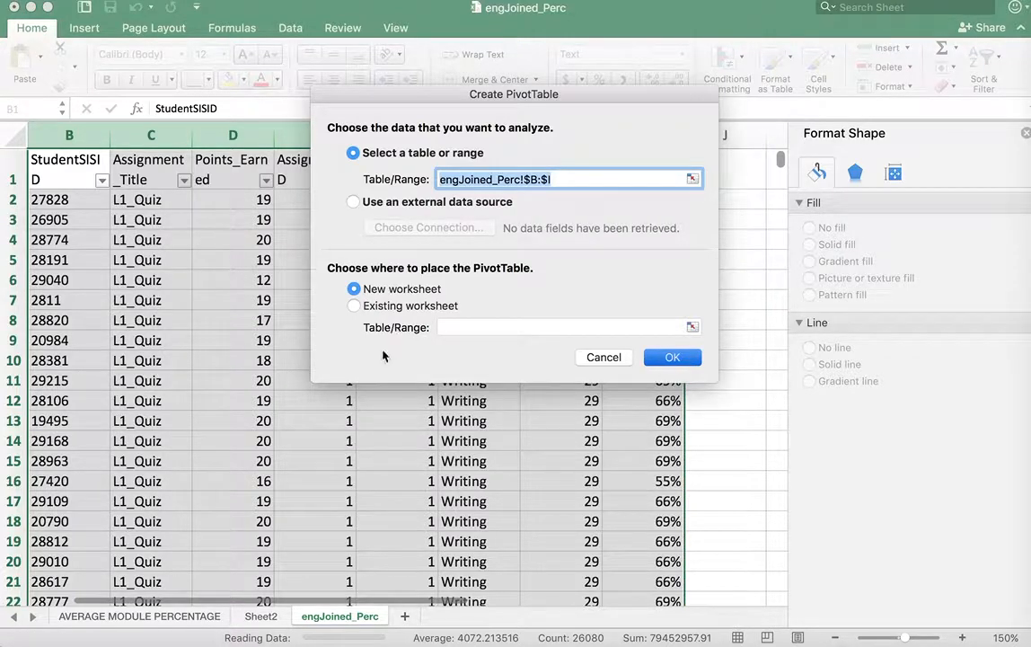
{"action": "key", "text": "Return"}
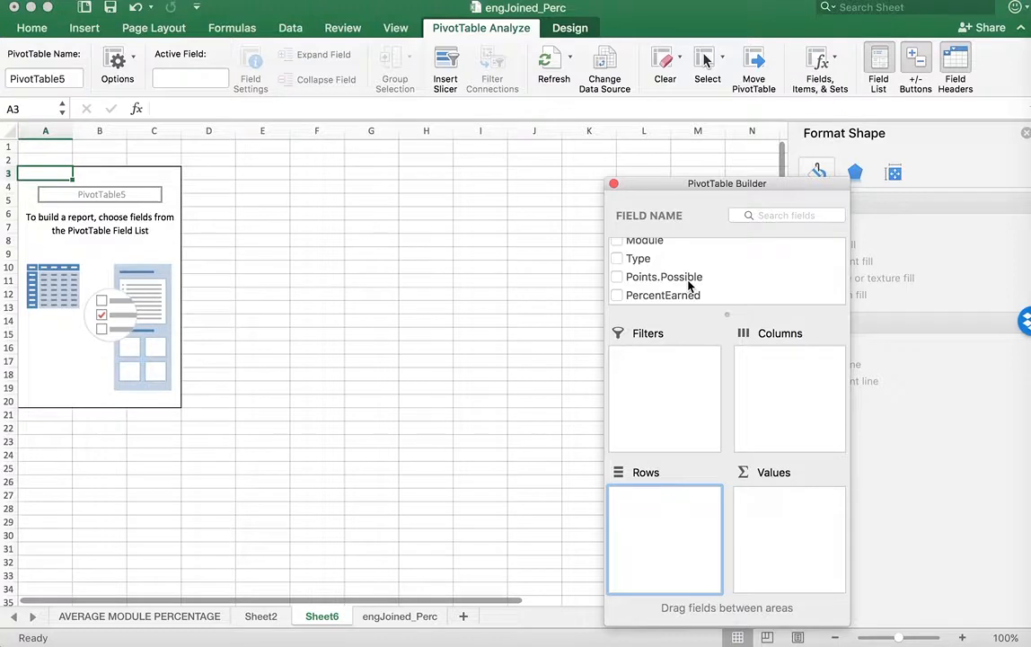
Add the Module and PercentEarned fields to the pivot table
{"action": "scroll", "coordinate": [689, 284], "scroll_direction": "up", "scroll_amount": 5}
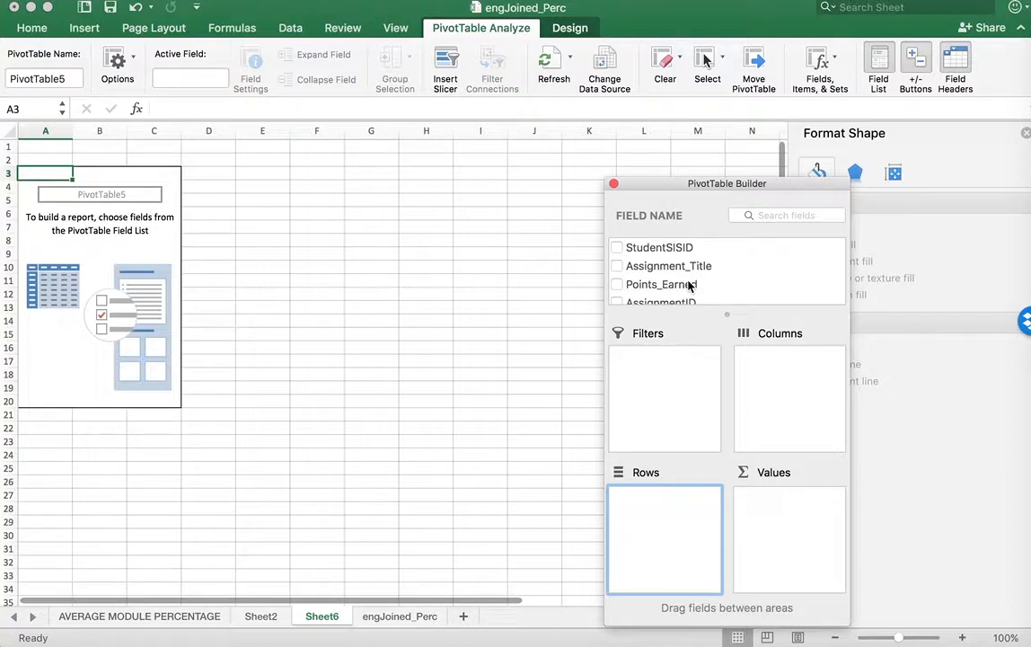
{"action": "scroll", "coordinate": [689, 284], "scroll_direction": "down", "scroll_amount": 3}
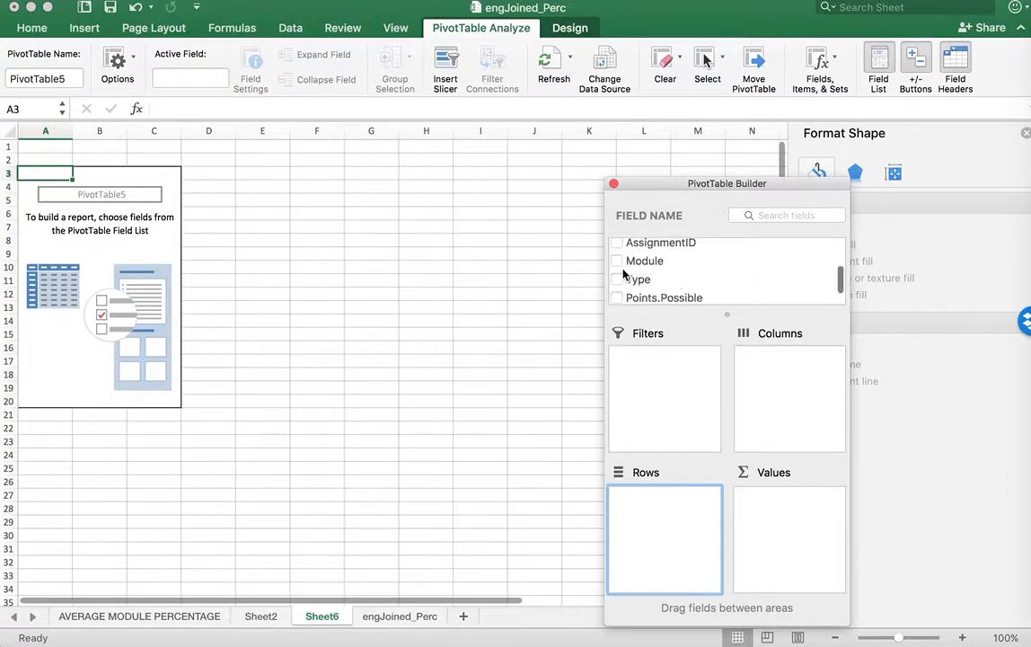
{"action": "left_click", "coordinate": [617, 261]}
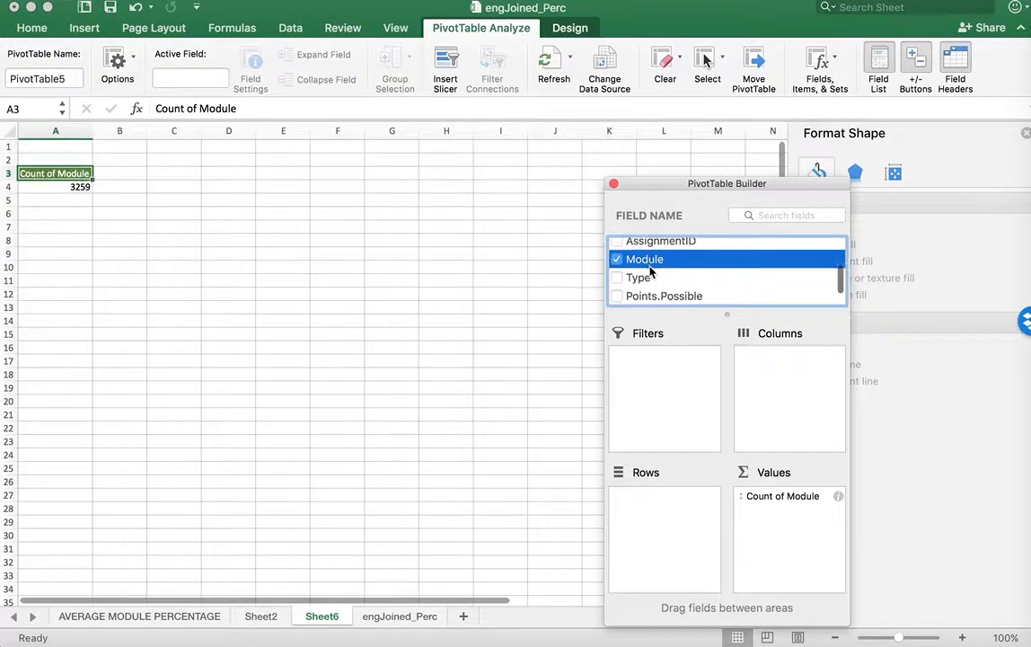
{"action": "scroll", "coordinate": [638, 274], "scroll_direction": "down", "scroll_amount": 2}
{"action": "left_click", "coordinate": [617, 296]}
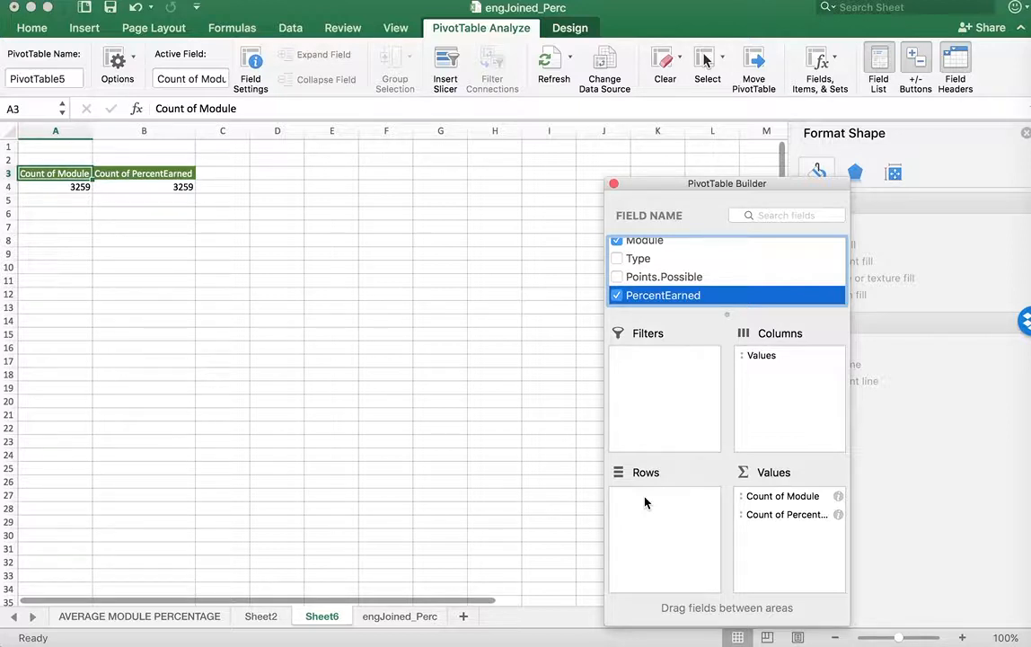
Move the Module field from the values to the rows and rename the row labels header as Modules
{"action": "left_click_drag", "start_coordinate": [753, 496], "coordinate": [651, 518]}
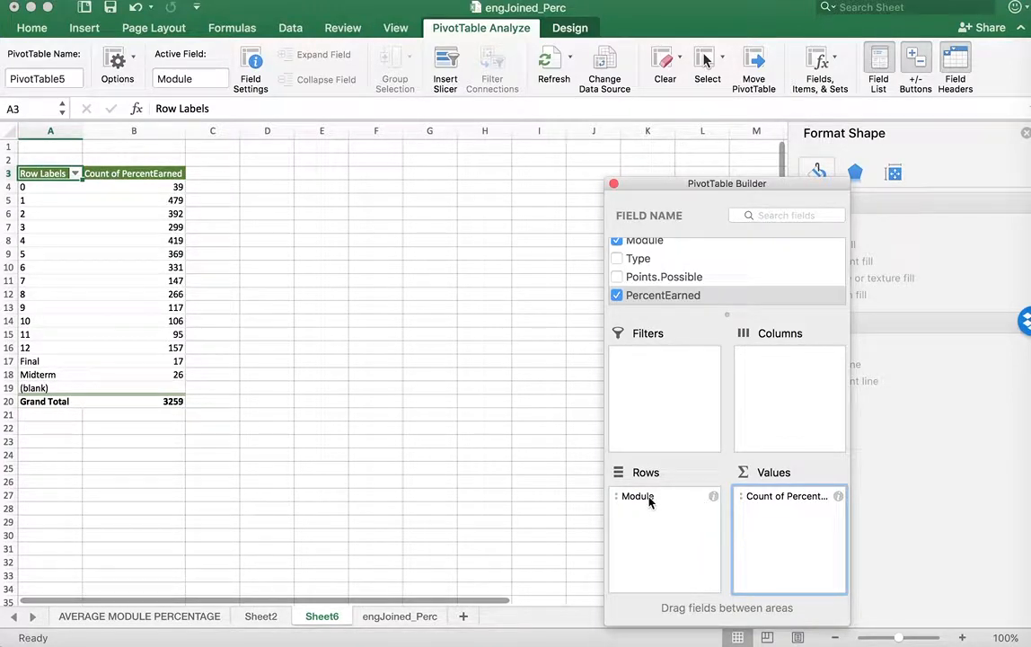
{"action": "left_click", "coordinate": [50, 172]}
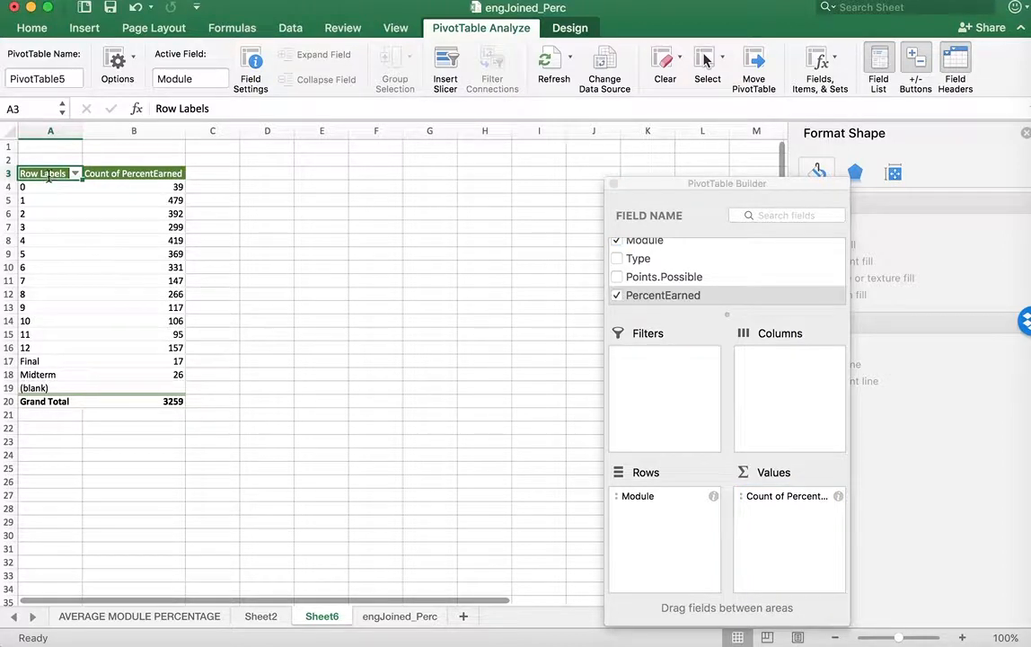
{"action": "type", "text": "Modules"}
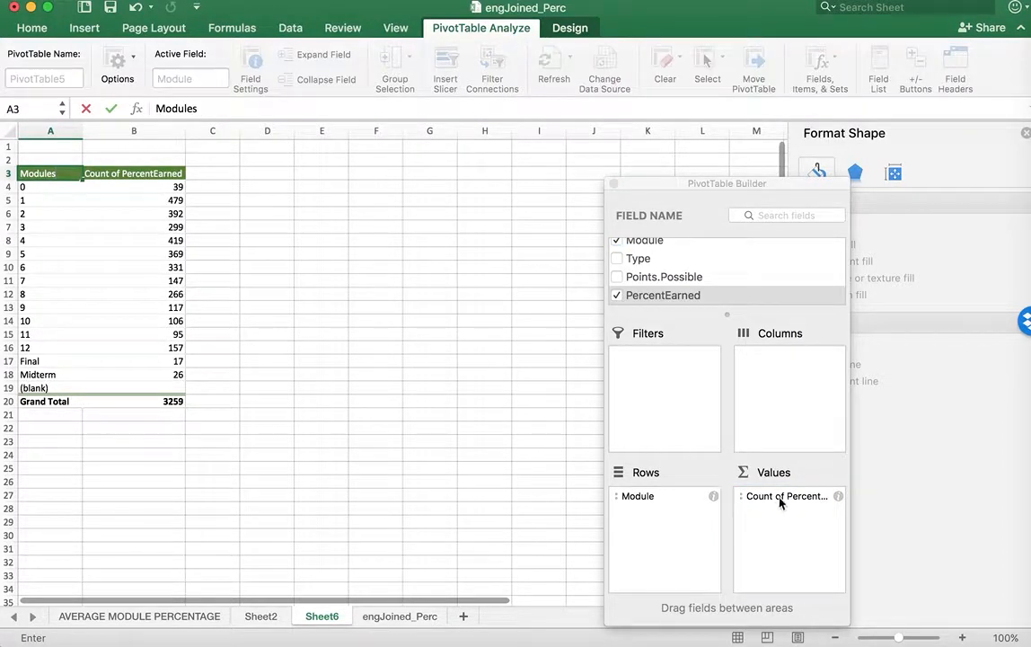
{"action": "left_click", "coordinate": [780, 503]}
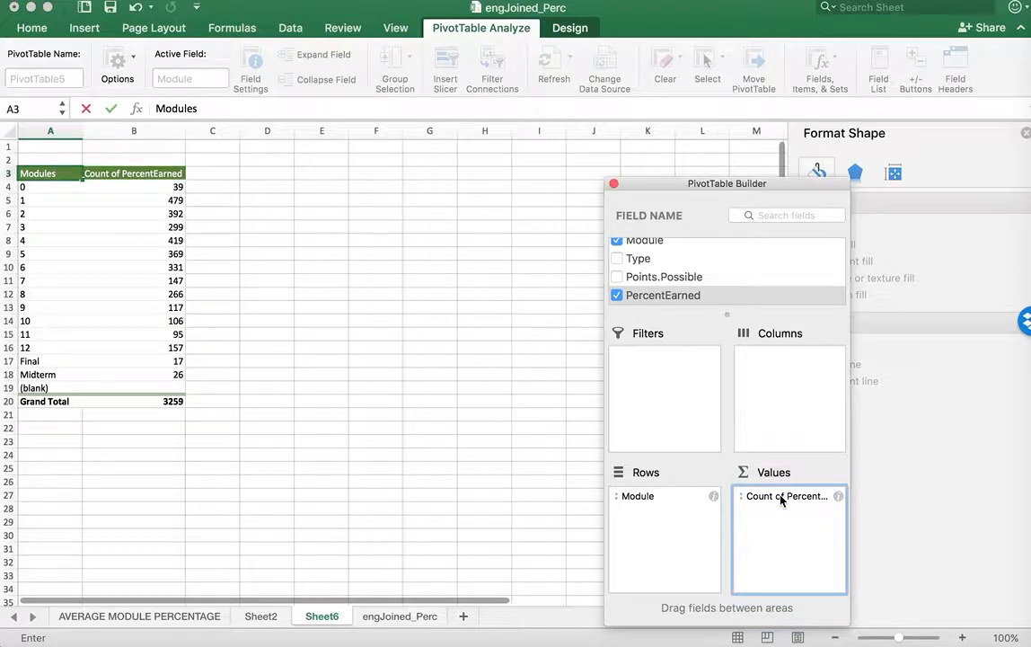
{"action": "left_click", "coordinate": [781, 498]}
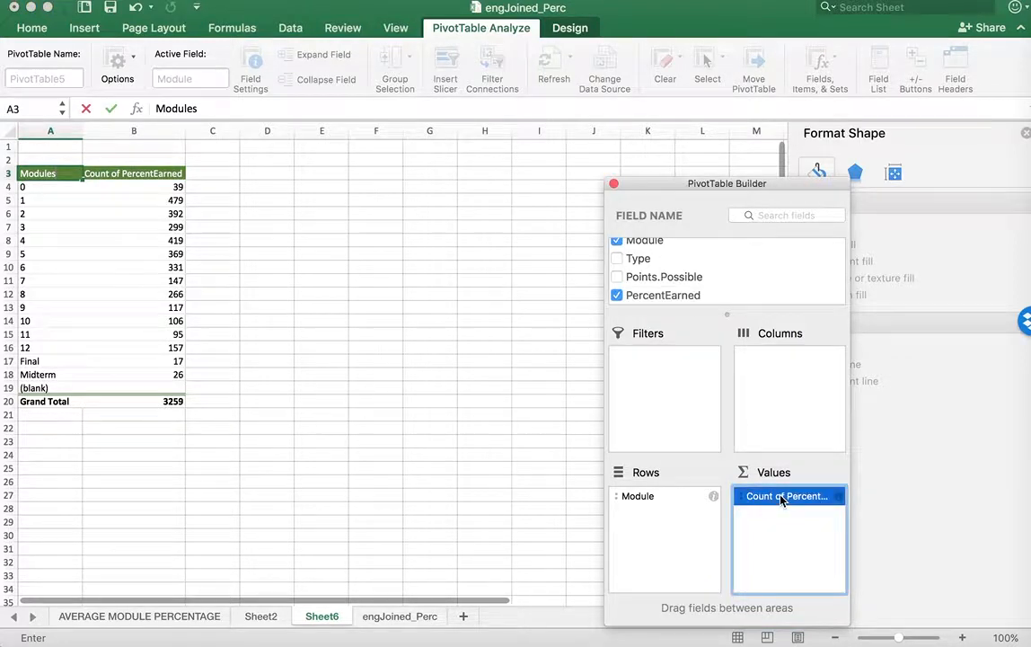
{"action": "left_click", "coordinate": [840, 497]}
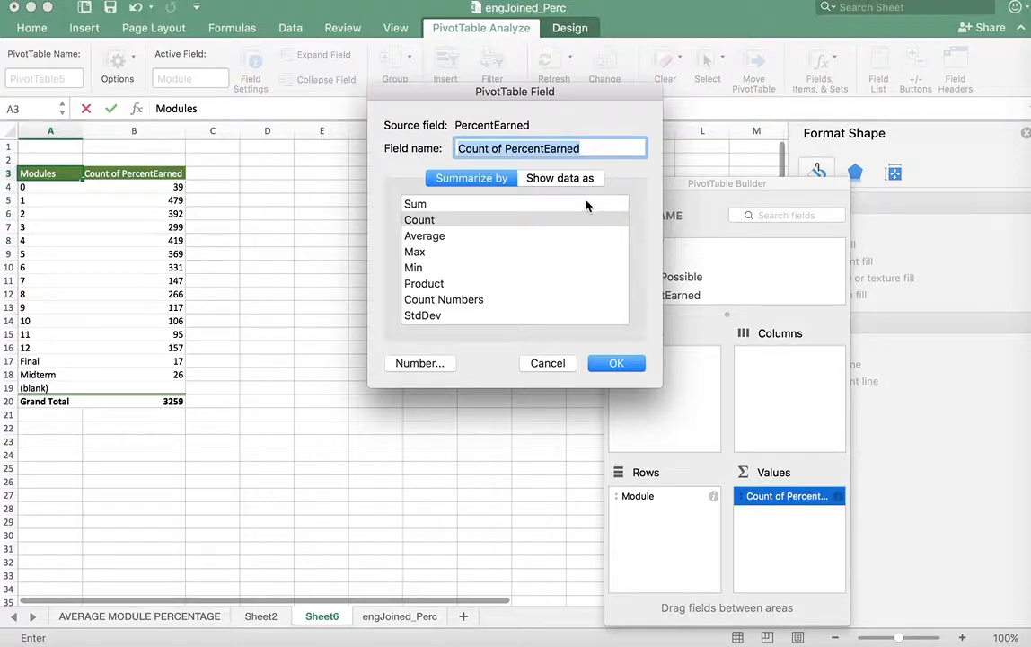
{"action": "left_click", "coordinate": [550, 363]}
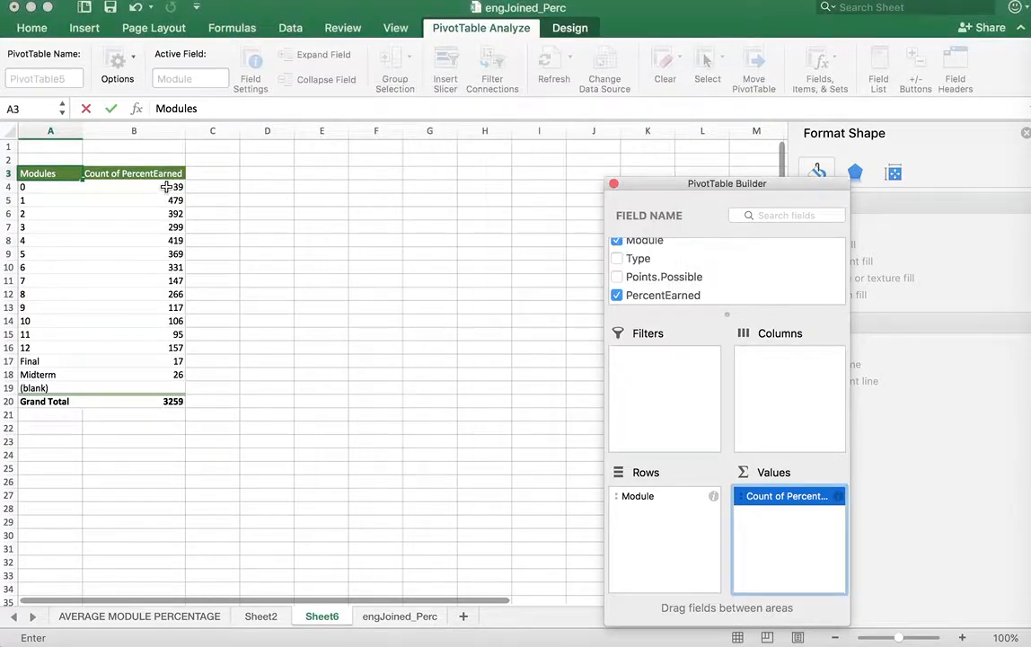
Examine the PercentEarned column in the source data on the engJoined_Perc sheet
{"action": "left_click", "coordinate": [400, 621]}
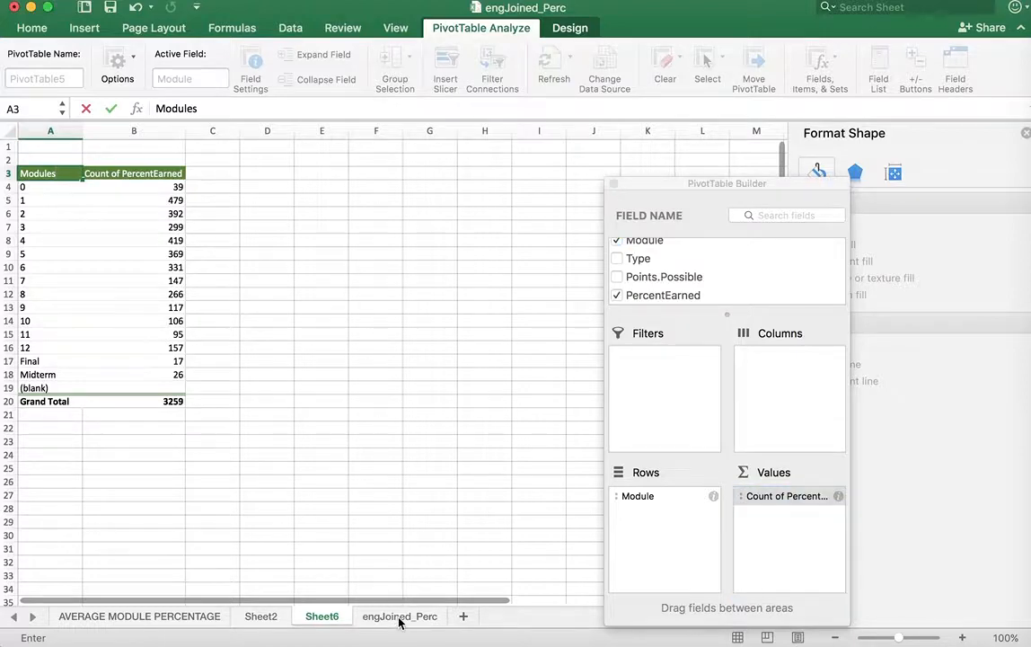
{"action": "right_click", "coordinate": [400, 620]}
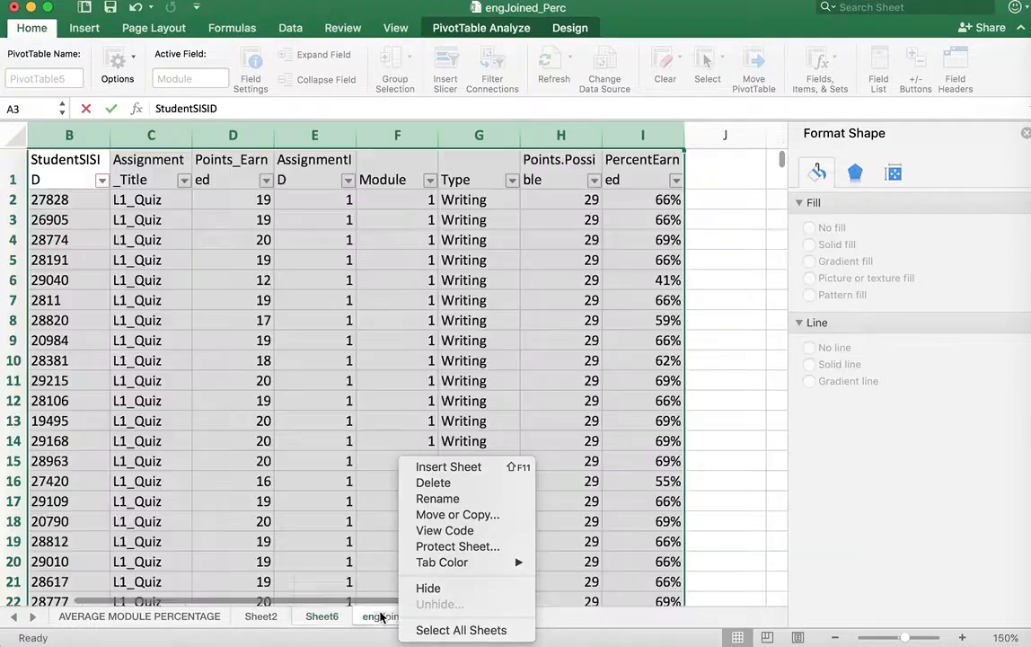
{"action": "left_click", "coordinate": [346, 554]}
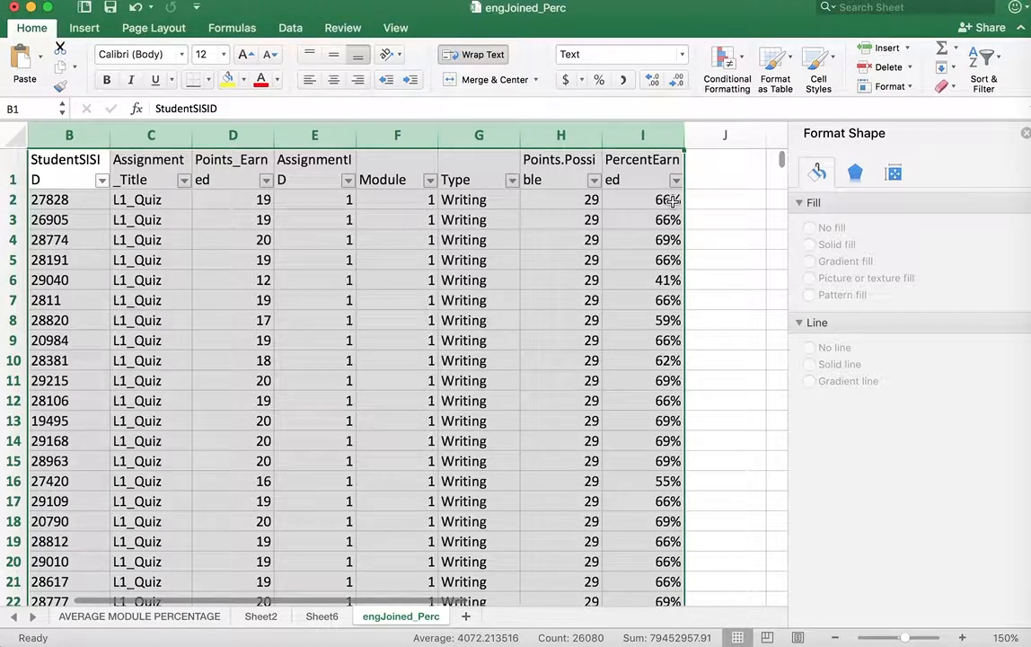
{"action": "scroll", "coordinate": [360, 530], "scroll_direction": "right", "scroll_amount": 1}
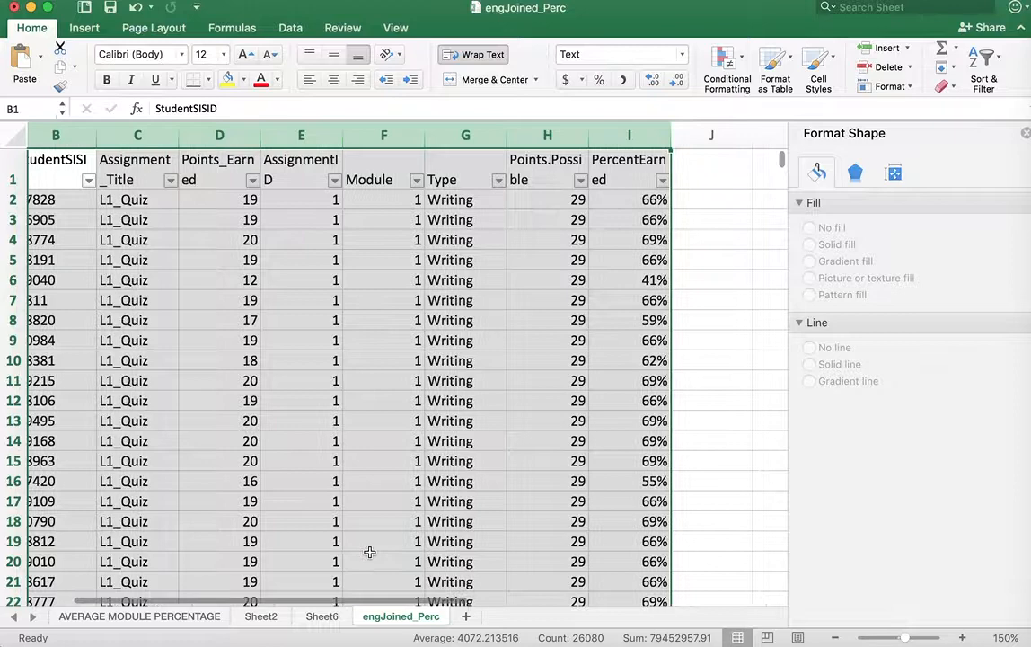
Summarize PercentEarned by Average in the Sheet6 pivot table, formatted as a percentage with 0 decimal places
{"action": "left_click", "coordinate": [322, 616]}
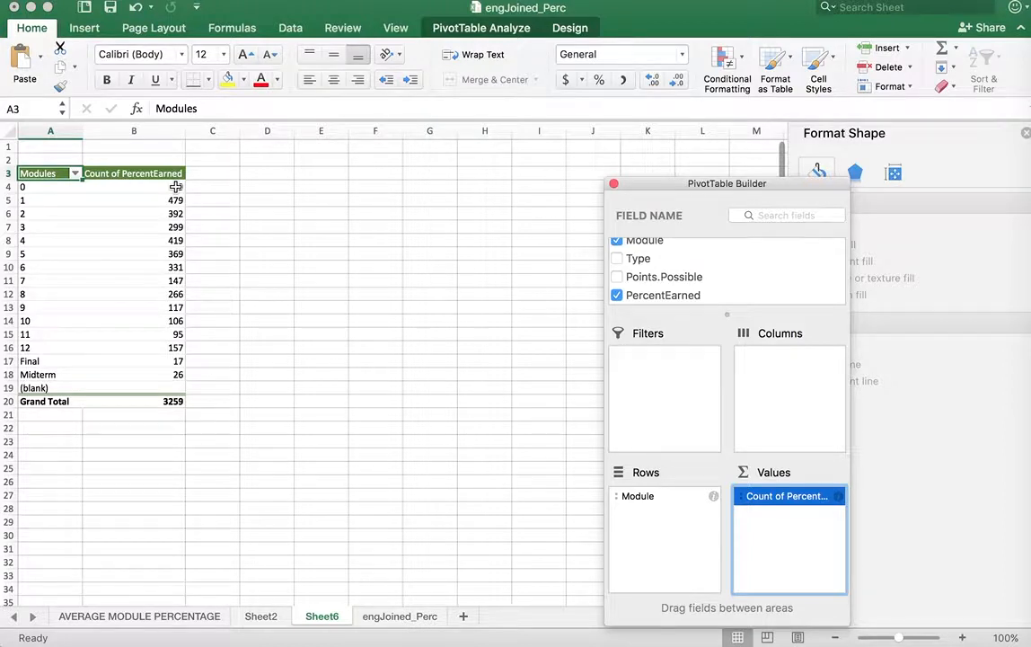
{"action": "left_click", "coordinate": [840, 499]}
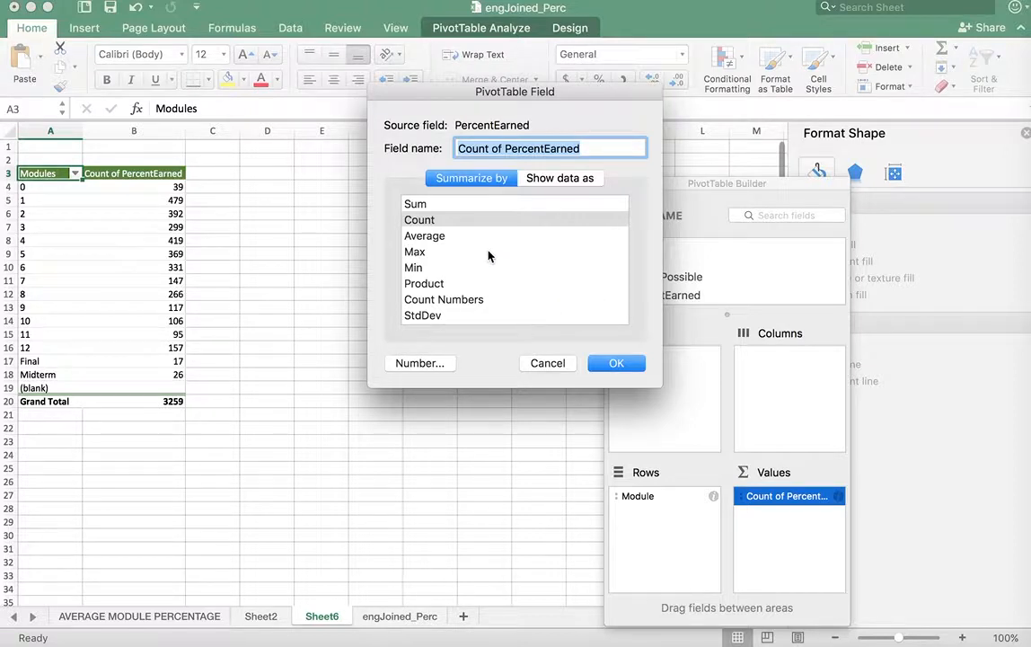
{"action": "left_click", "coordinate": [443, 236]}
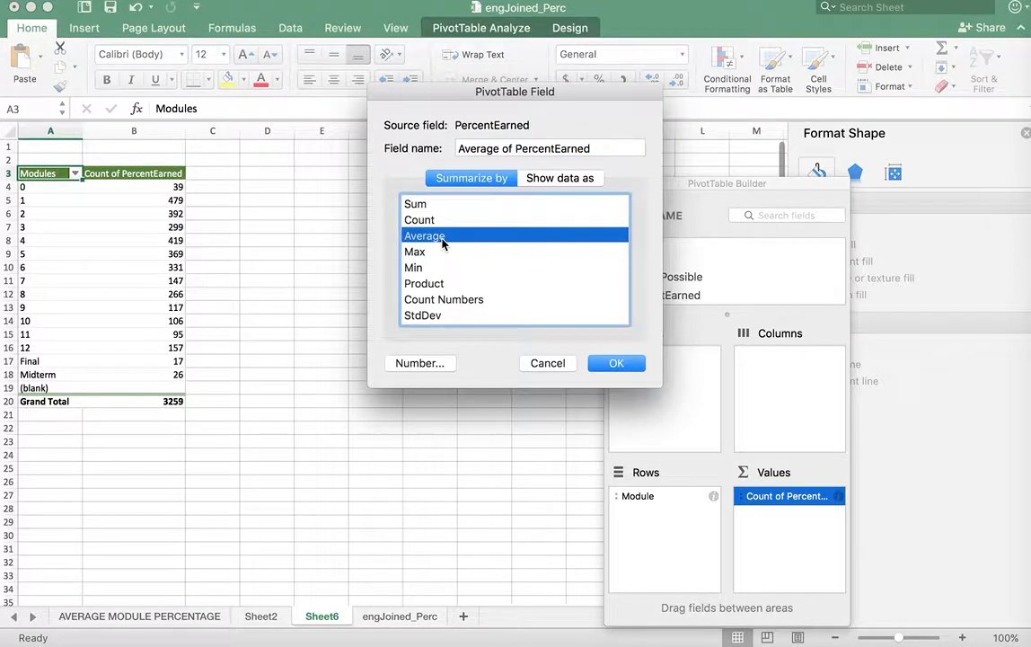
{"action": "left_click", "coordinate": [421, 364]}
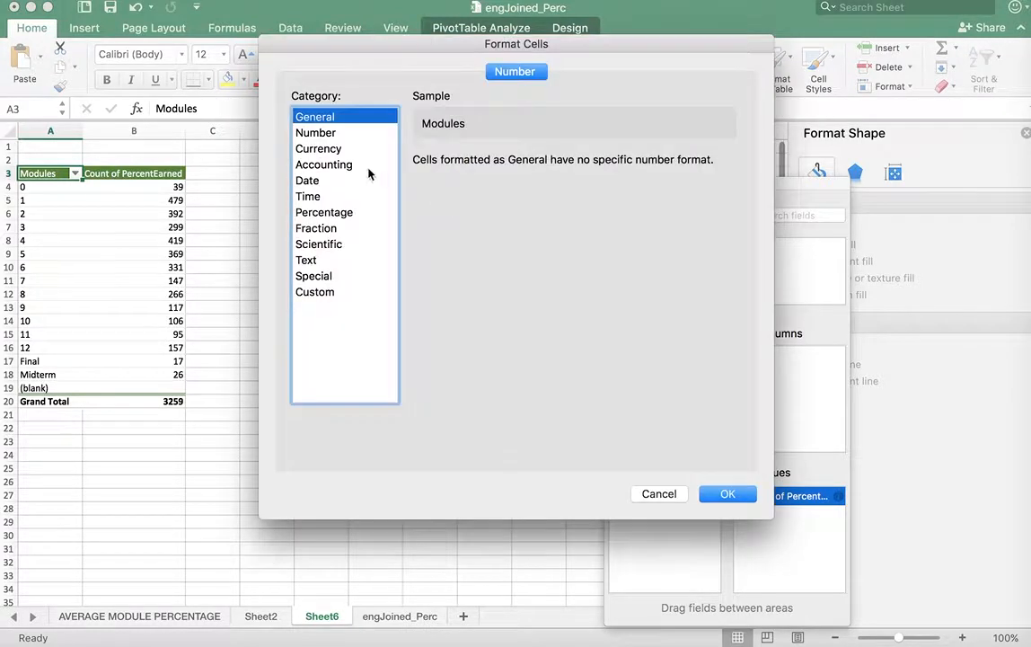
{"action": "left_click", "coordinate": [304, 210]}
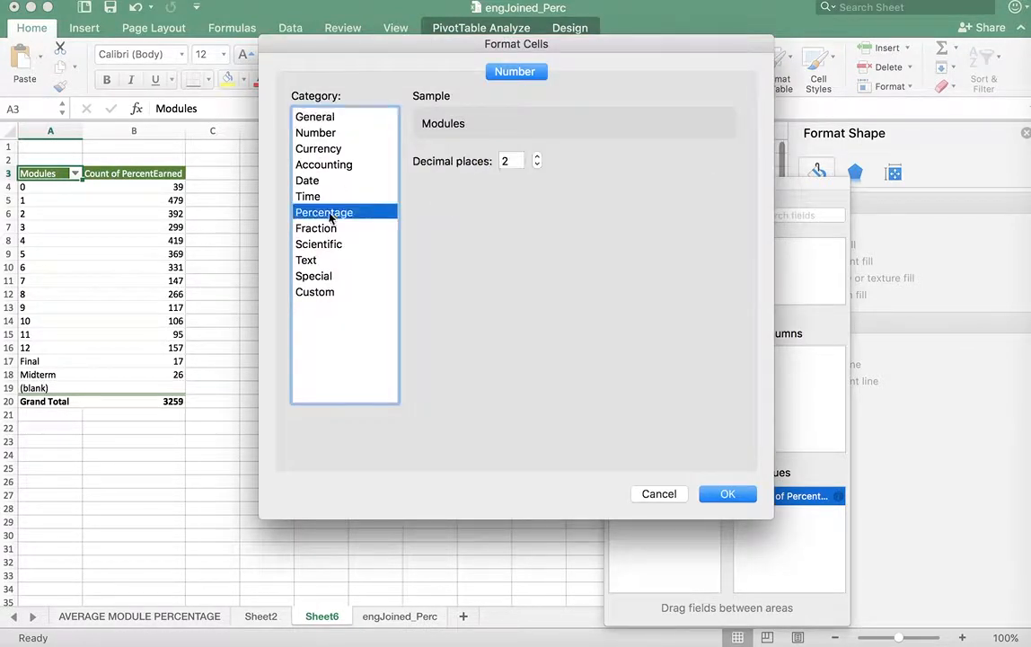
{"action": "left_click", "coordinate": [538, 166]}
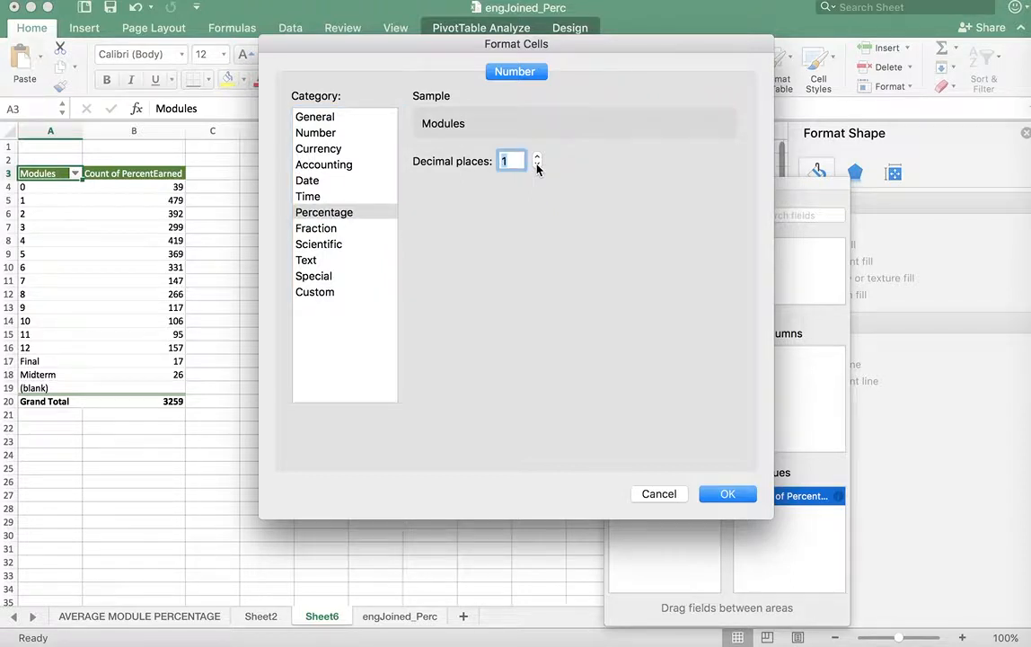
{"action": "left_click", "coordinate": [537, 165]}
{"action": "left_click", "coordinate": [729, 497]}
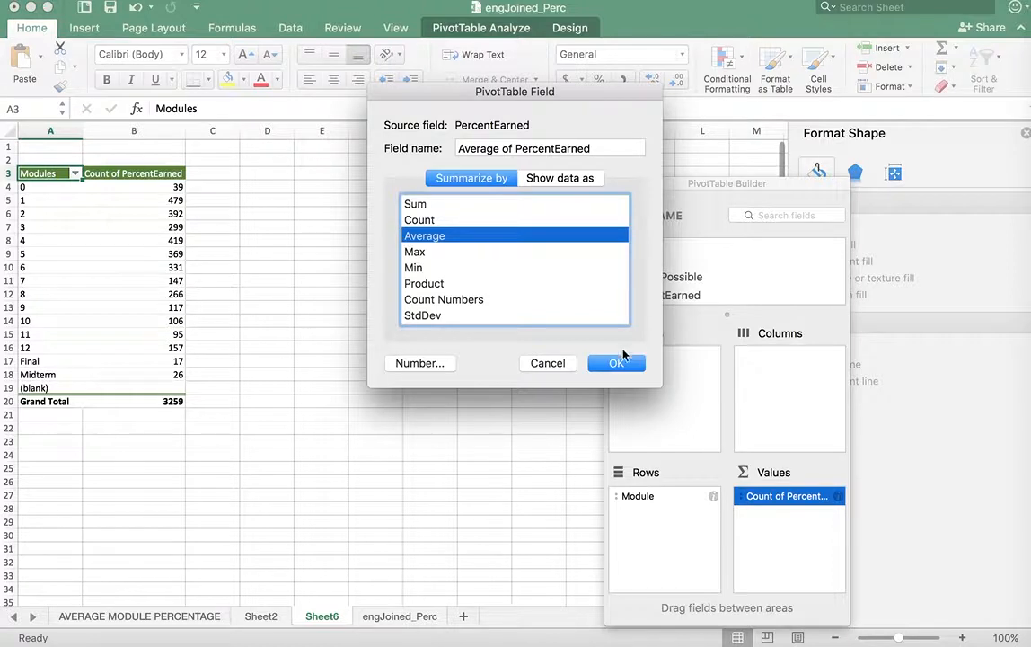
{"action": "left_click", "coordinate": [623, 358]}
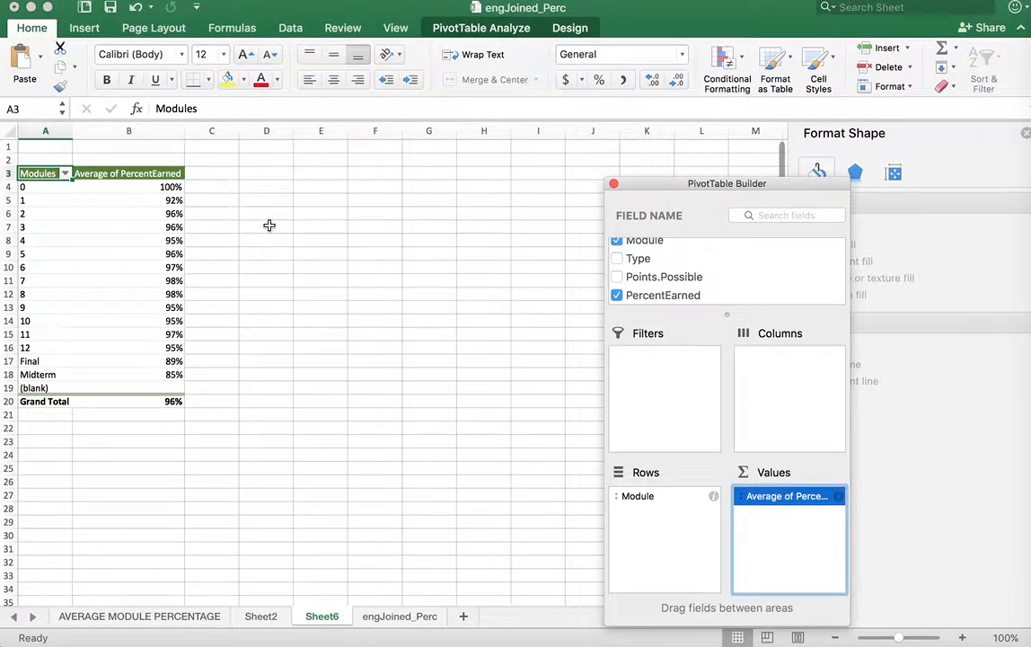
Insert a column chart from the pivot table range A3:B18, covering the header through the Midterm row
{"action": "left_click", "coordinate": [37, 174]}
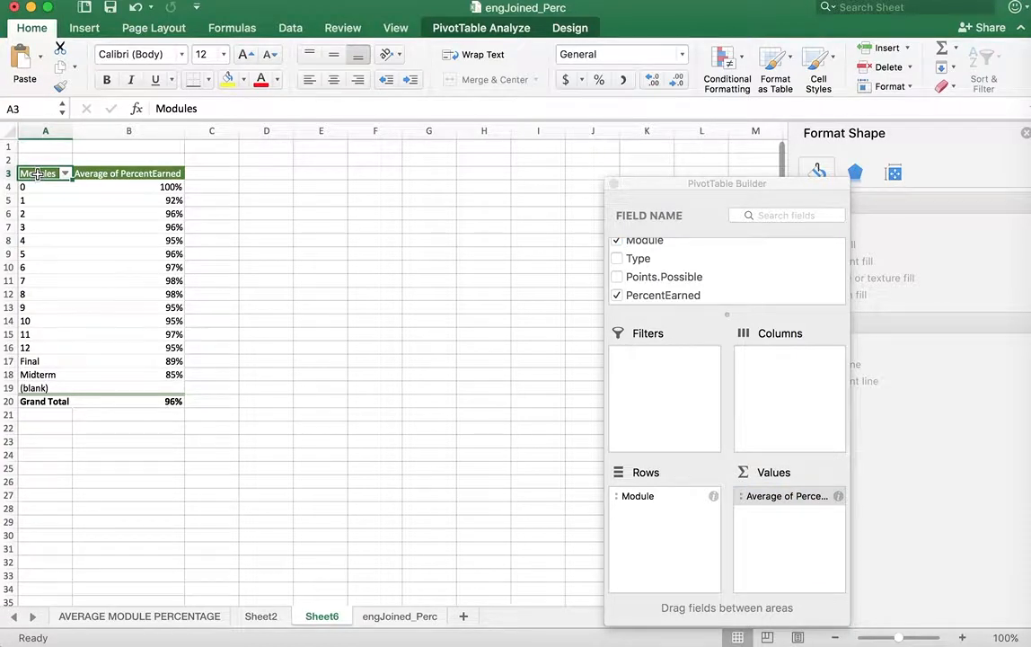
{"action": "left_click_drag", "start_coordinate": [37, 174], "coordinate": [170, 369]}
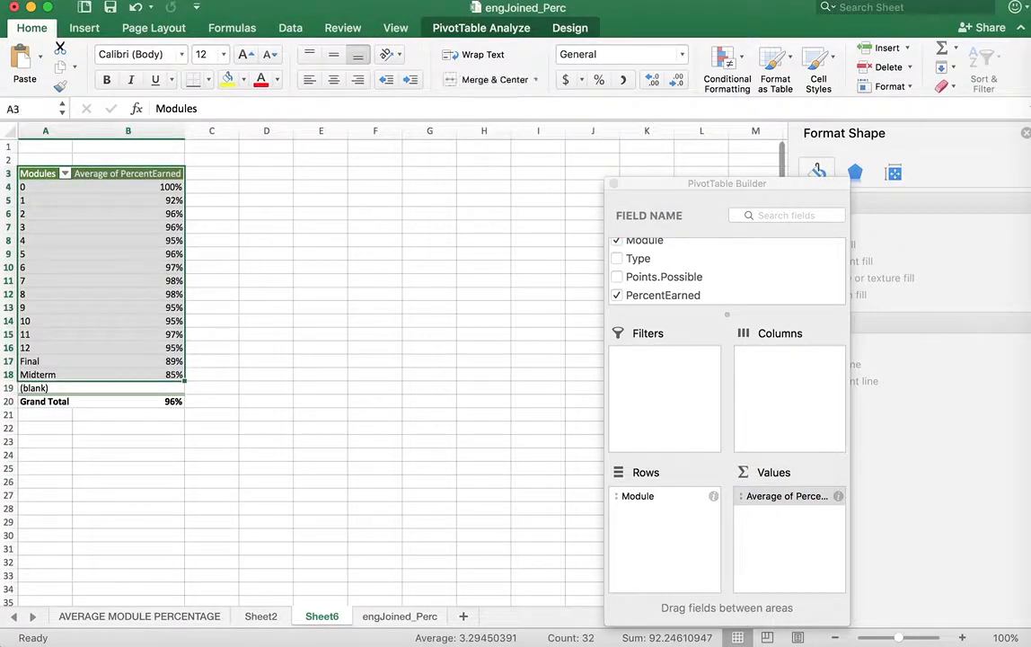
{"action": "left_click", "coordinate": [505, 31]}
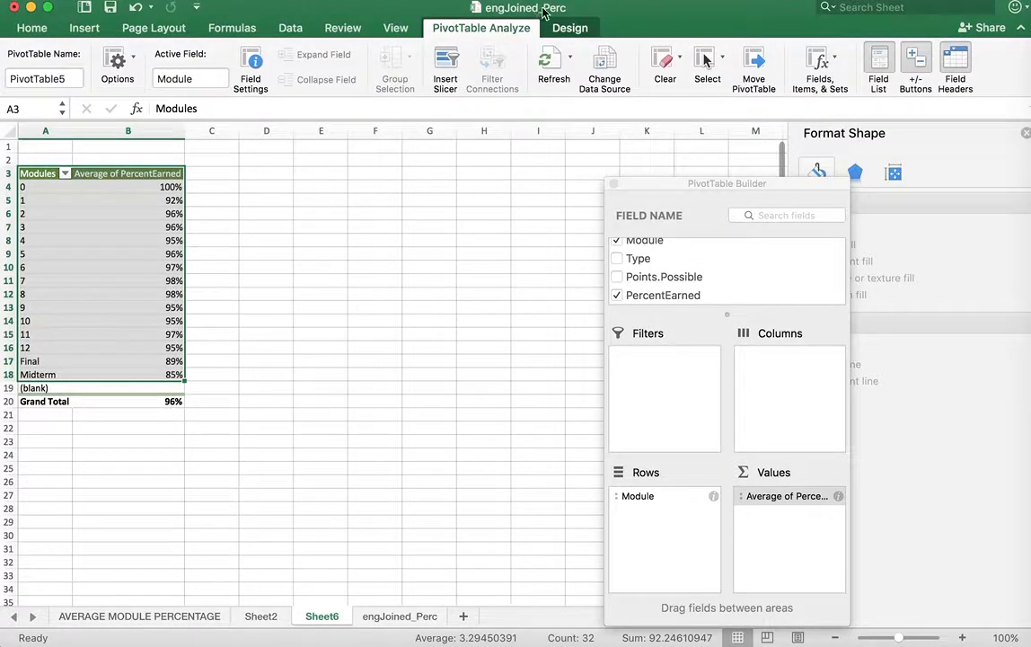
{"action": "left_click", "coordinate": [459, 0]}
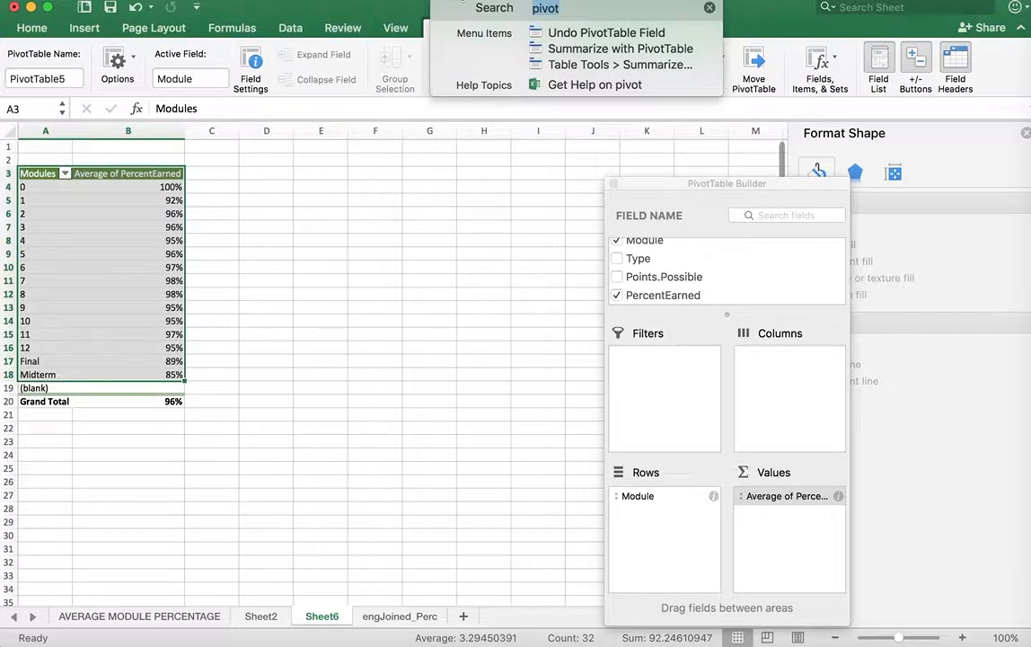
{"action": "type", "text": "chart"}
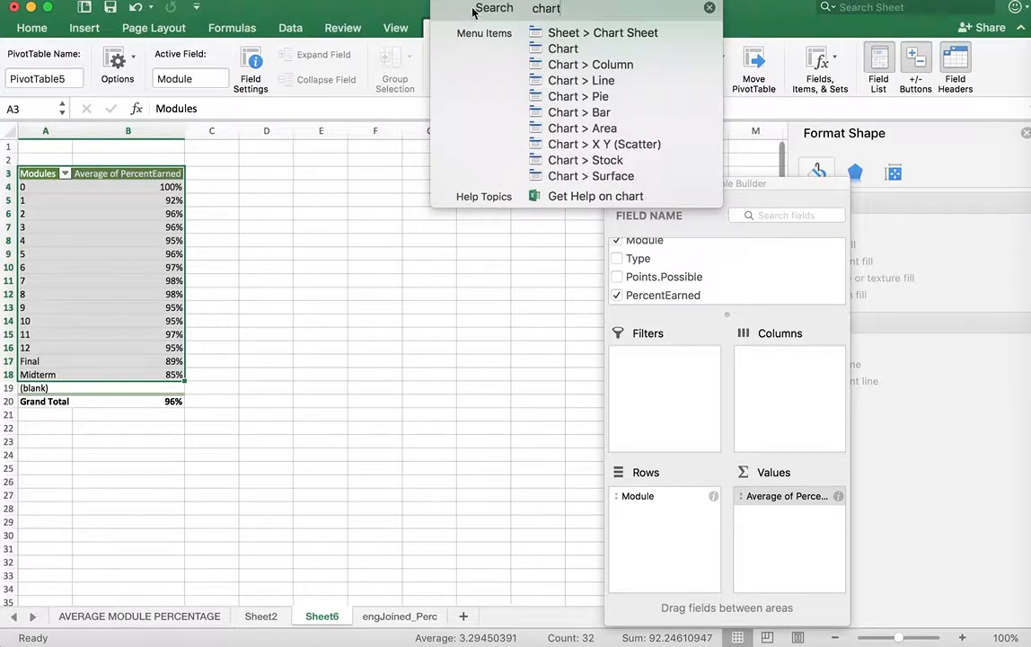
{"action": "mouse_move", "coordinate": [590, 65]}
{"action": "left_click", "coordinate": [500, 74]}
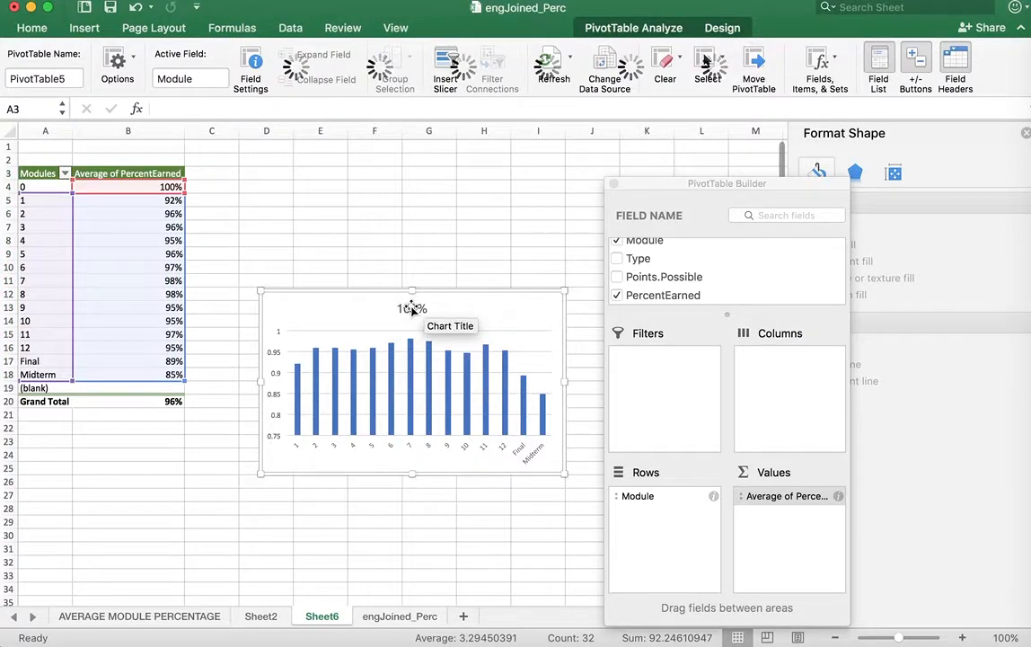
Change the column chart's title to "Average Percent Earned"
{"action": "left_click", "coordinate": [413, 312]}
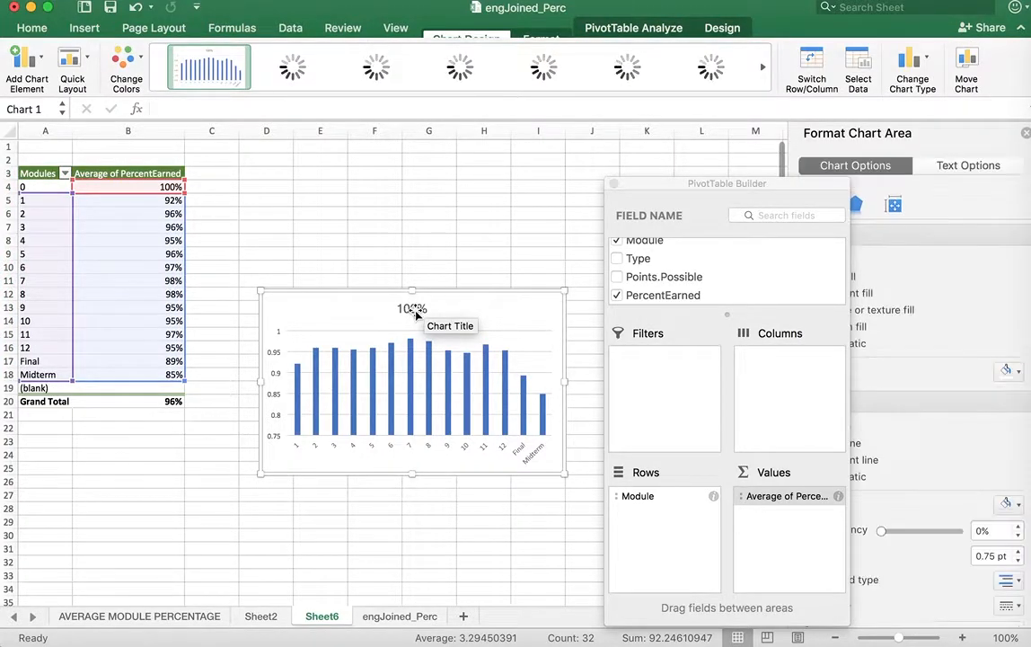
{"action": "double_click", "coordinate": [413, 308]}
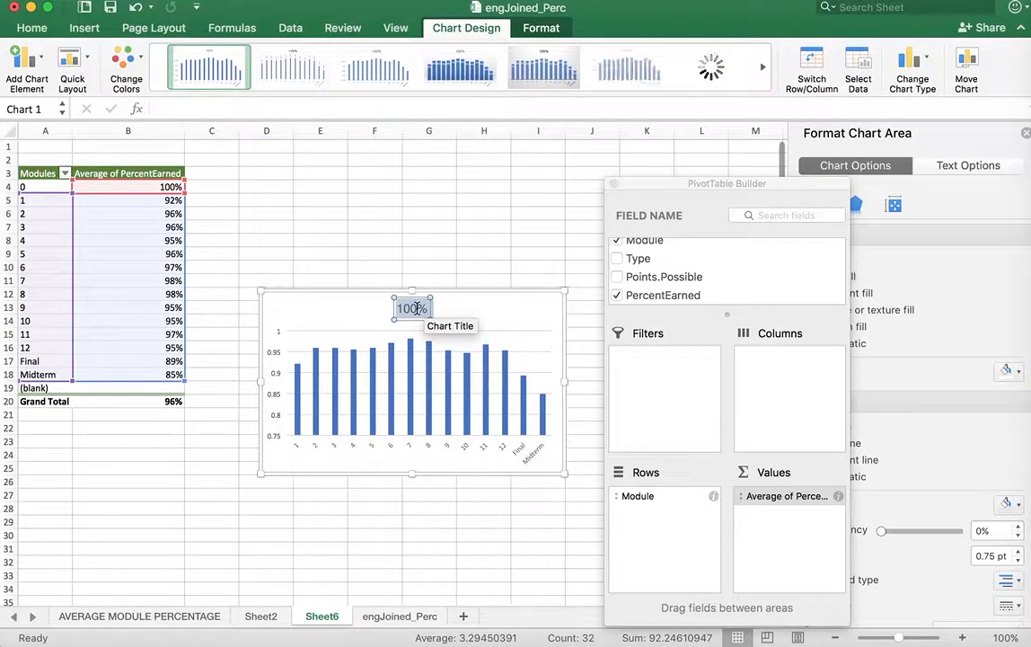
{"action": "type", "text": "Average Percent Earned"}
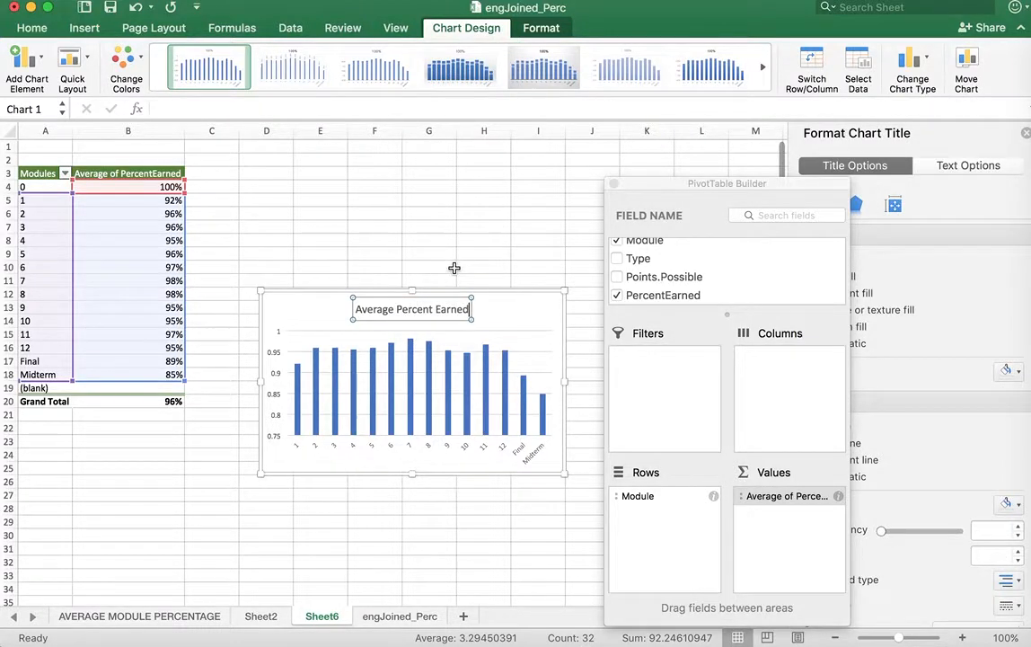
{"action": "left_click", "coordinate": [427, 266]}
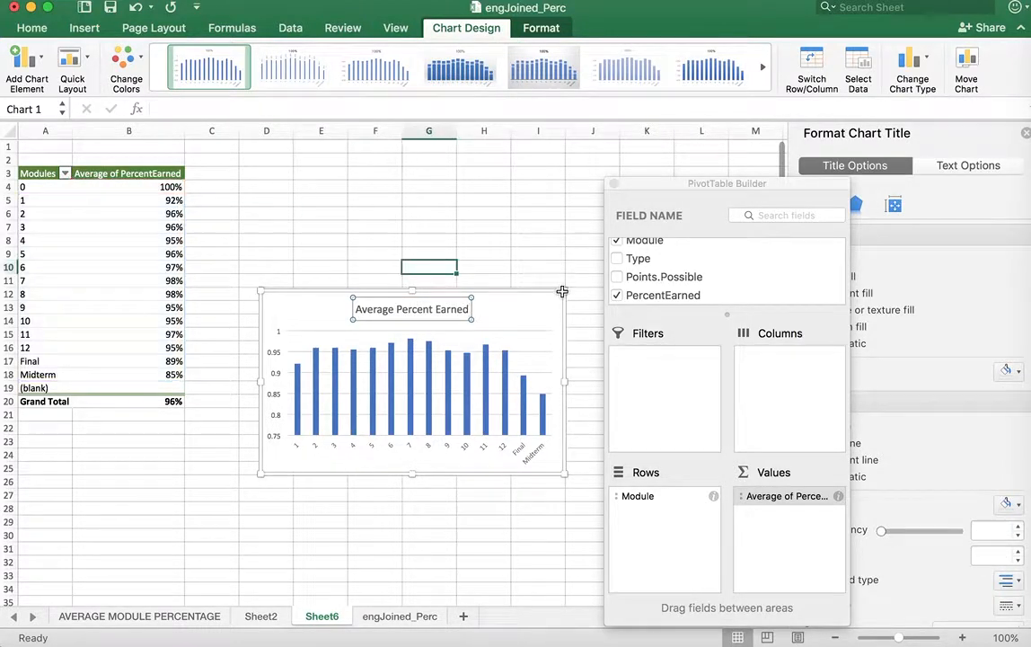
Fill only the Midterm column of the chart with the orange theme color
{"action": "left_click", "coordinate": [381, 295]}
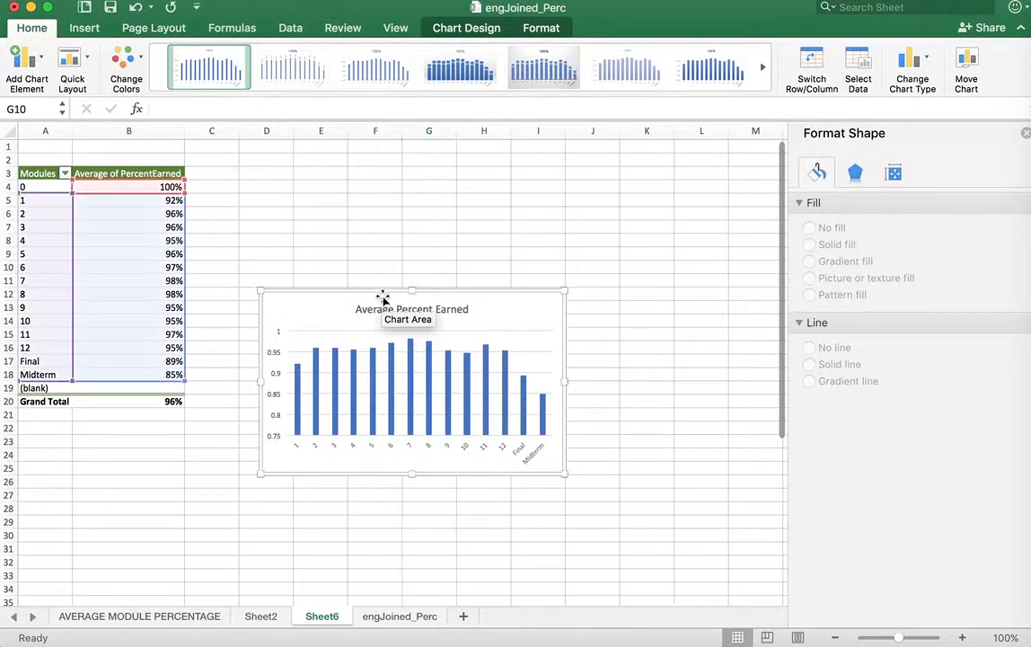
{"action": "left_click", "coordinate": [411, 385]}
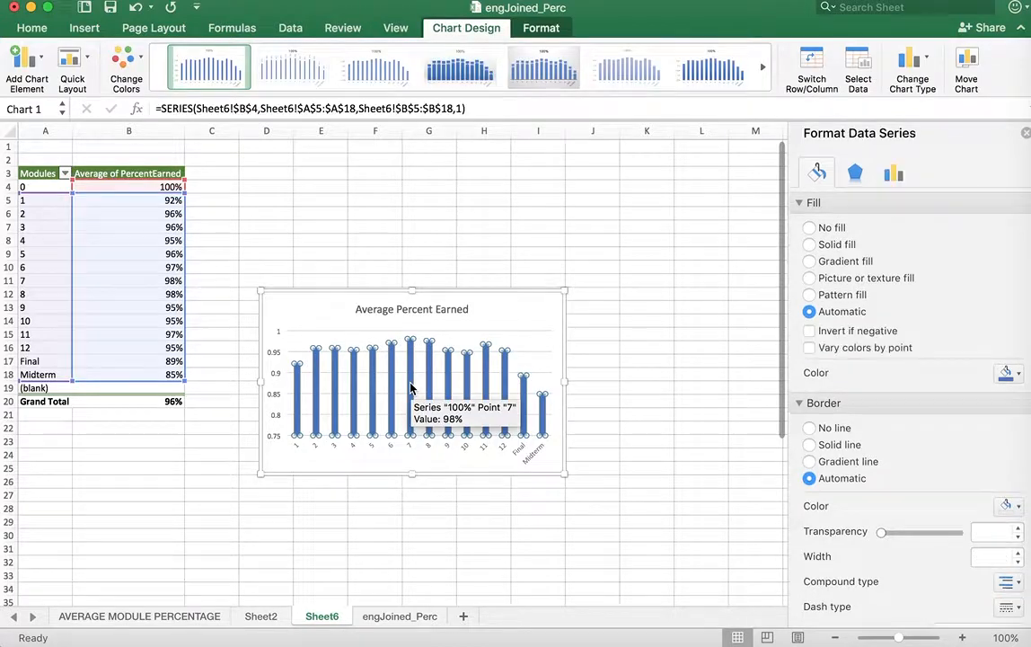
{"action": "left_click", "coordinate": [542, 422]}
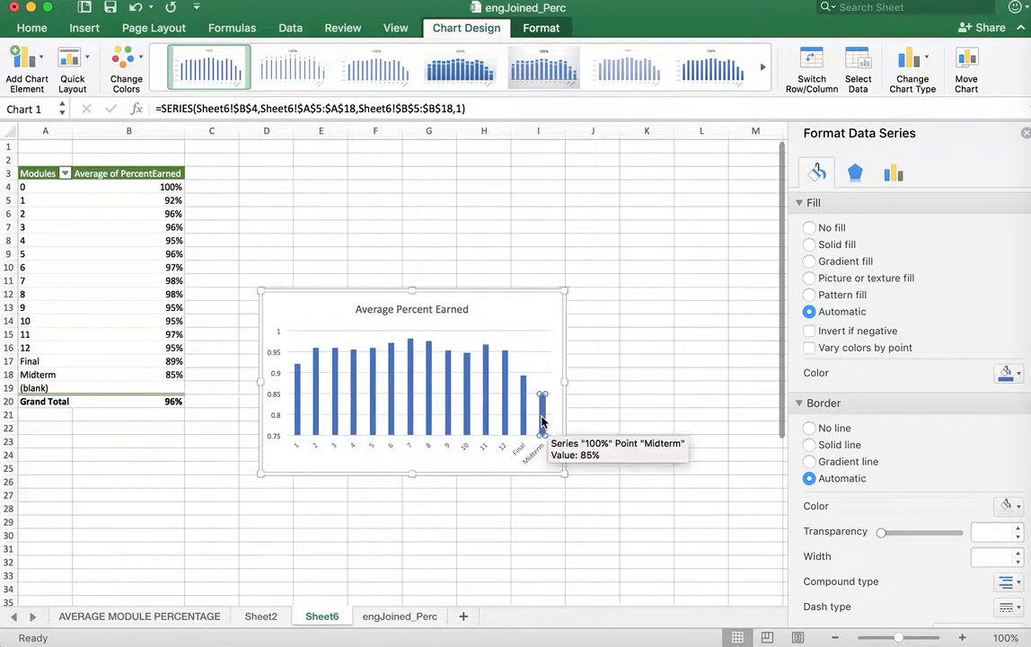
{"action": "right_click", "coordinate": [541, 422]}
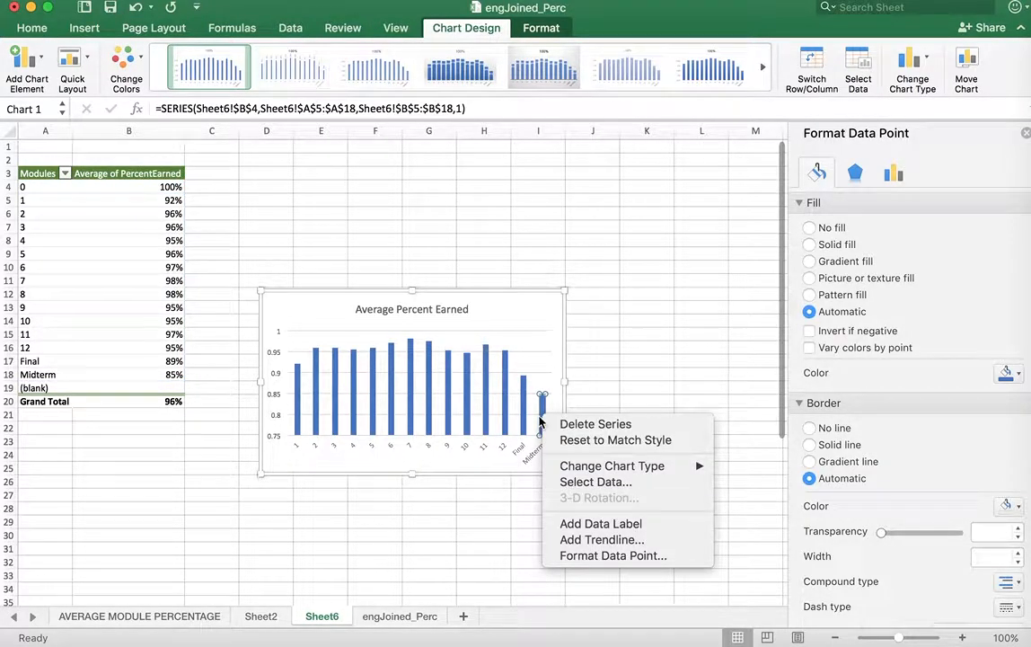
{"action": "left_click", "coordinate": [543, 408]}
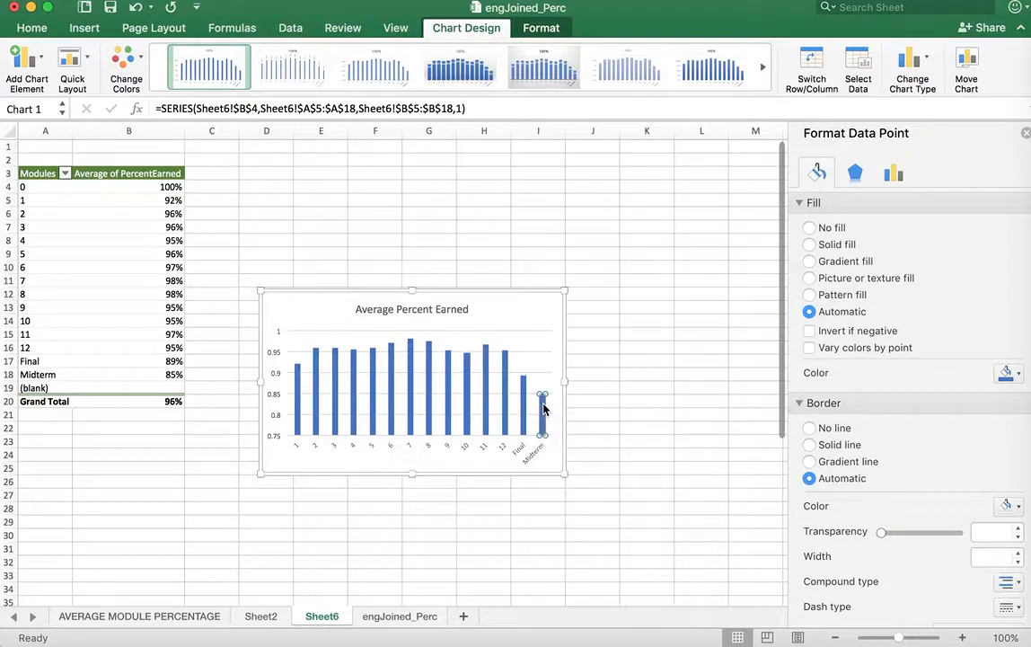
{"action": "mouse_move", "coordinate": [523, 396]}
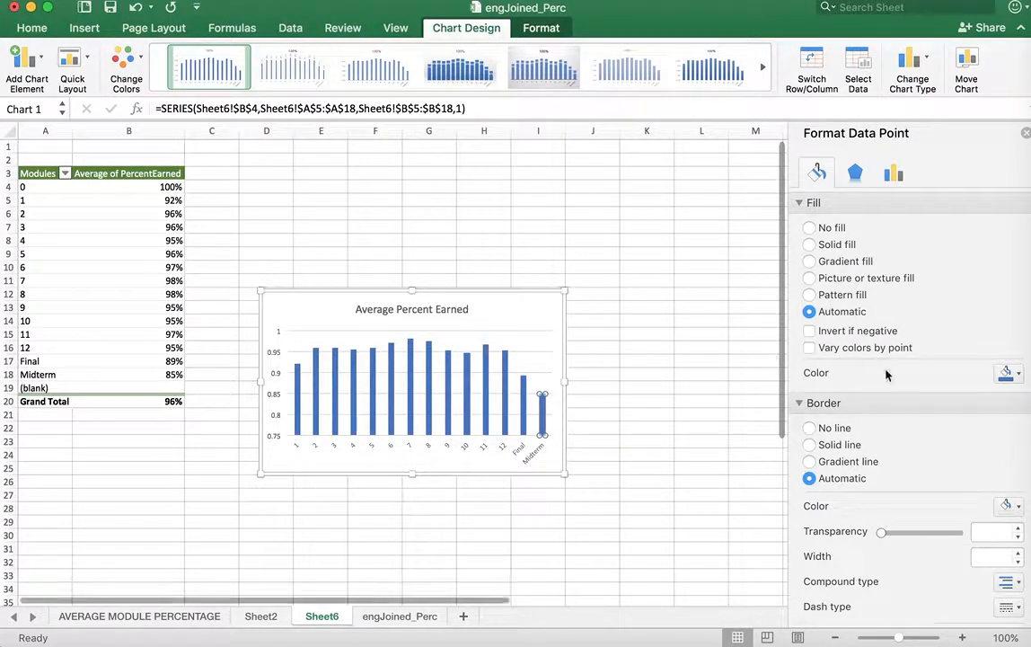
{"action": "left_click", "coordinate": [1008, 373]}
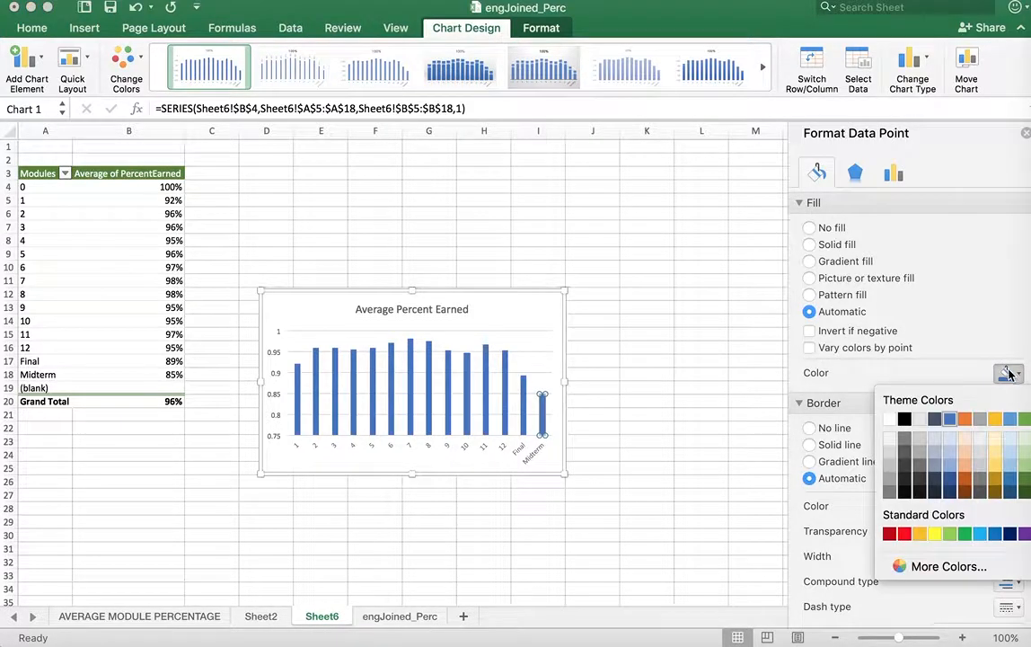
{"action": "left_click", "coordinate": [965, 418]}
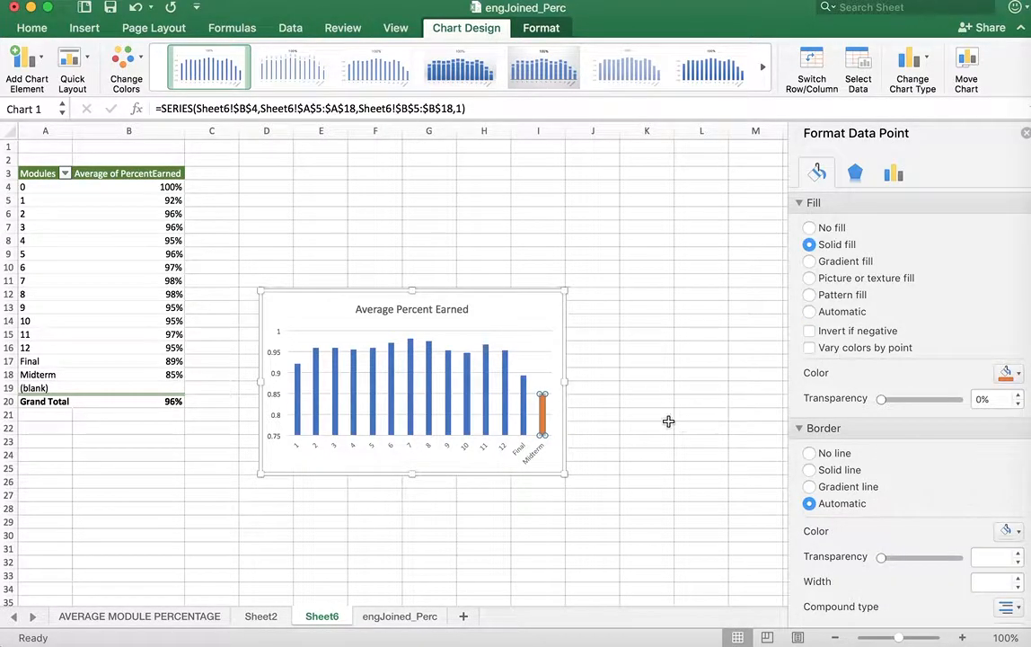
{"action": "left_click", "coordinate": [624, 403]}
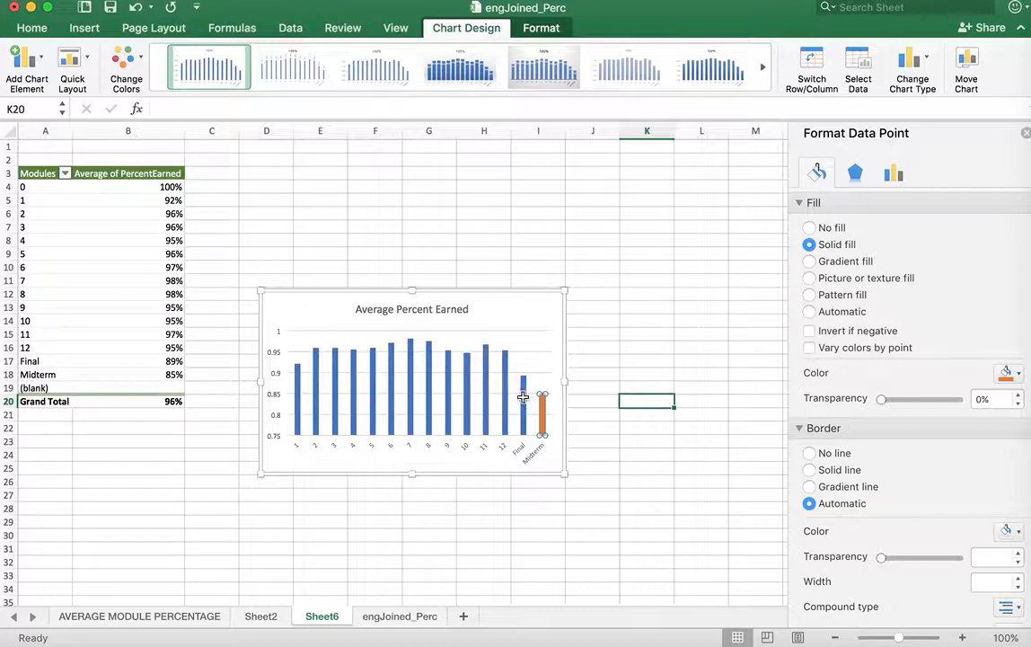
{"action": "left_click", "coordinate": [525, 403]}
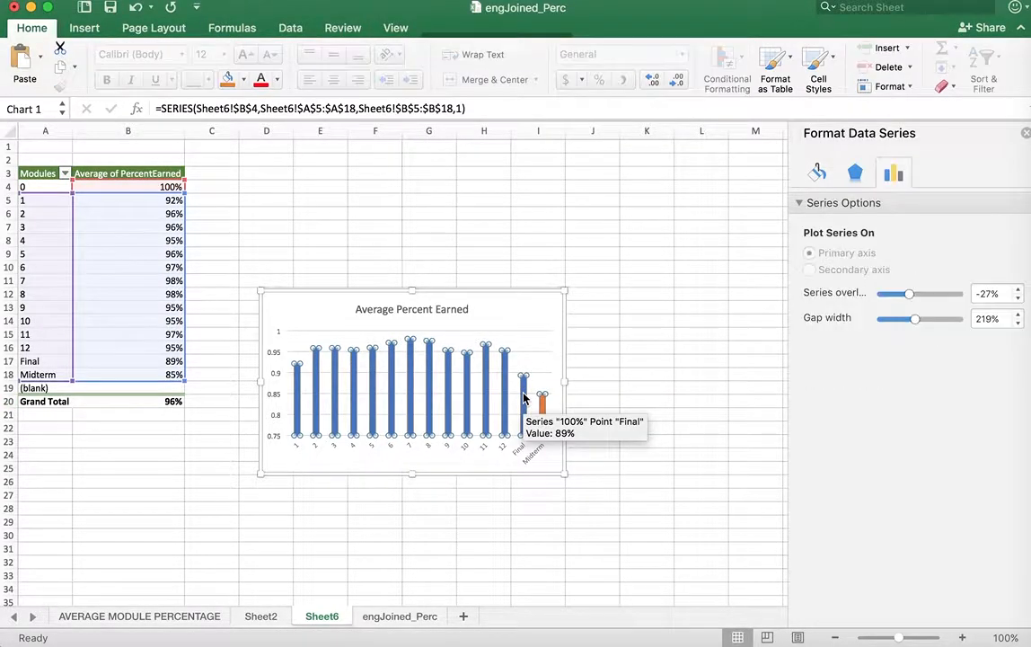
{"action": "left_click", "coordinate": [525, 395]}
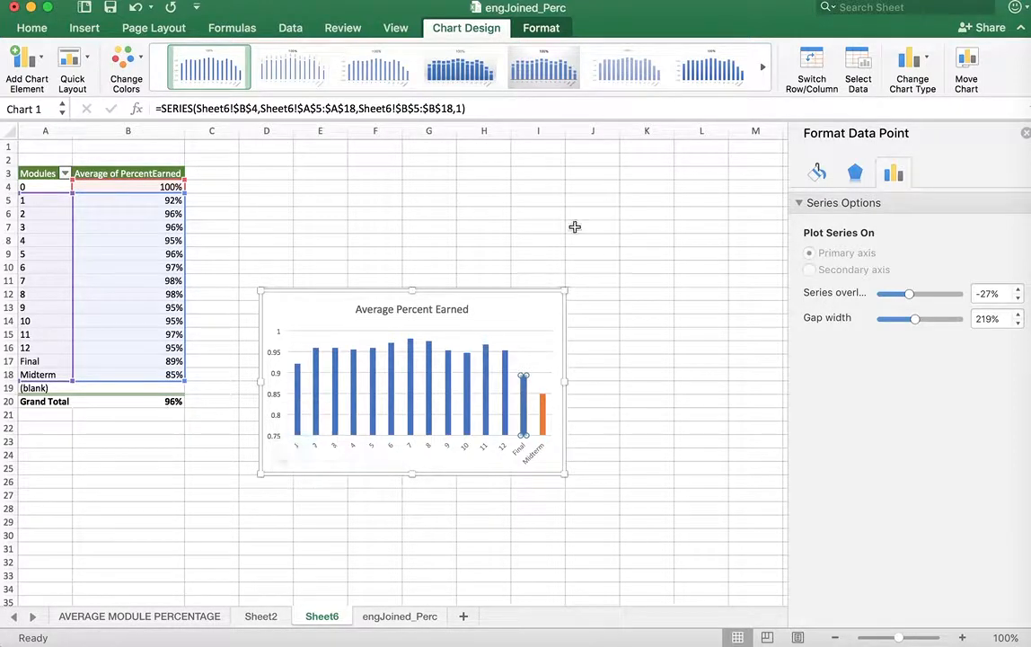
{"action": "left_click", "coordinate": [623, 267]}
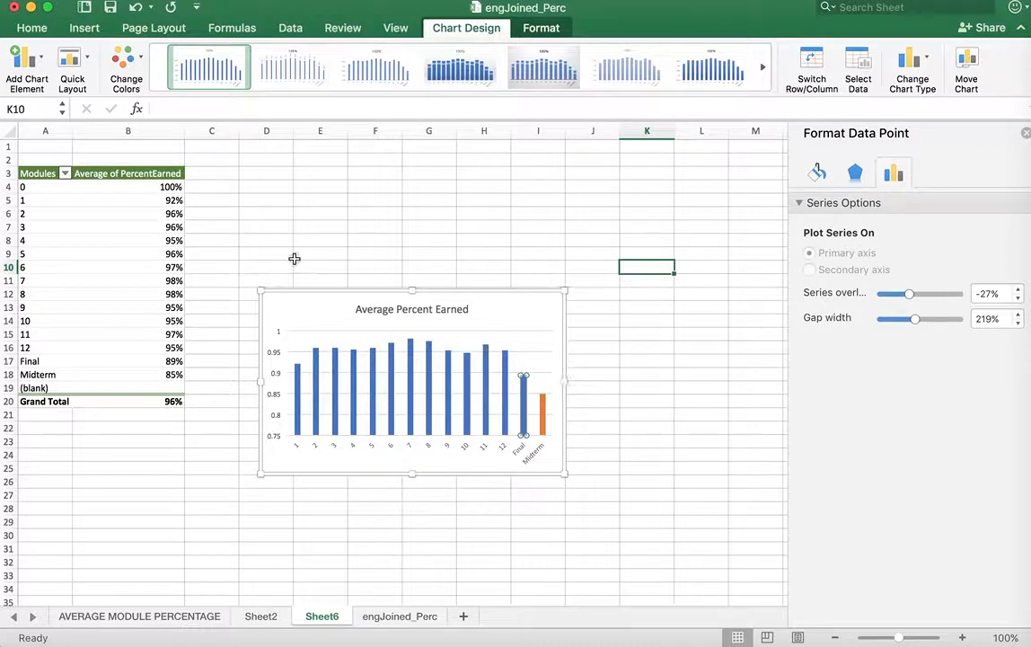
{"action": "left_click", "coordinate": [327, 240]}
{"action": "left_click", "coordinate": [320, 240]}
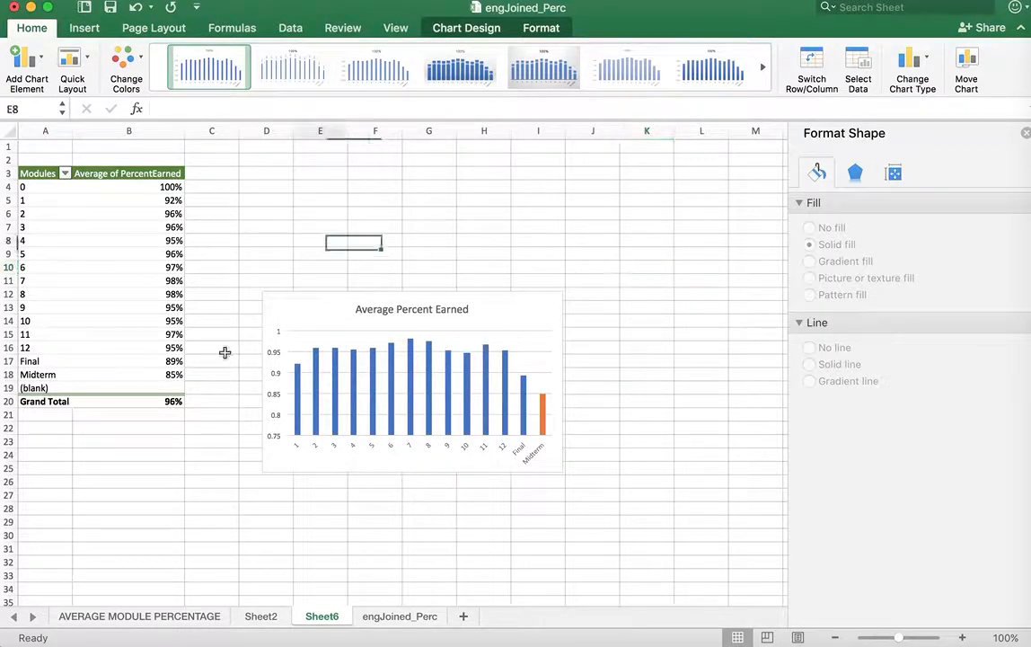
Rename Sheet6 as "average percent earned"
{"action": "double_click", "coordinate": [323, 616]}
{"action": "type", "text": "avera"}
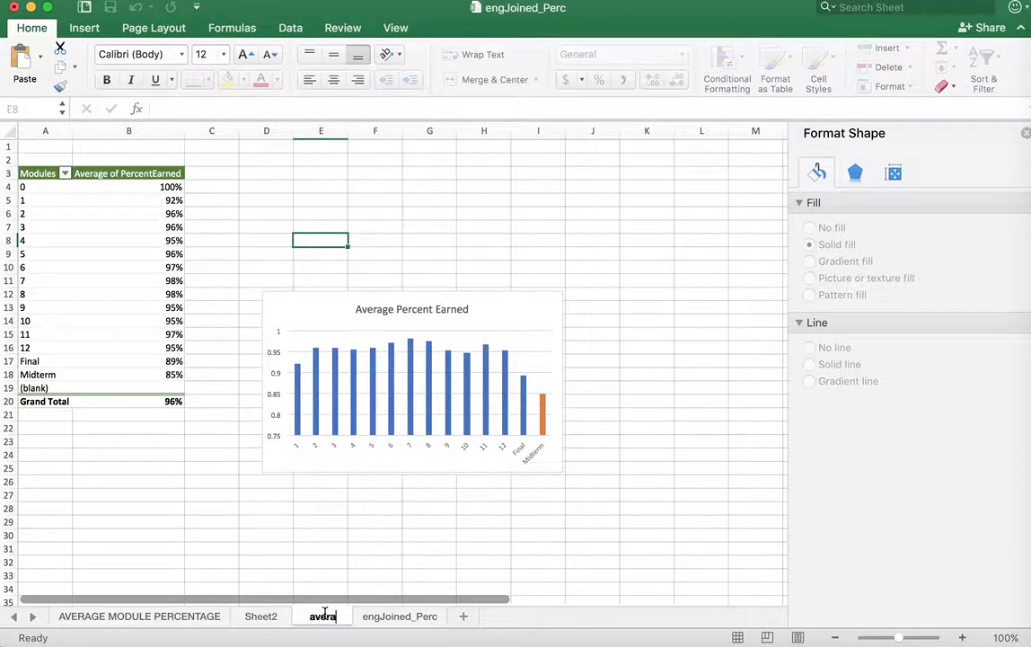
{"action": "type", "text": "ge percent earned"}
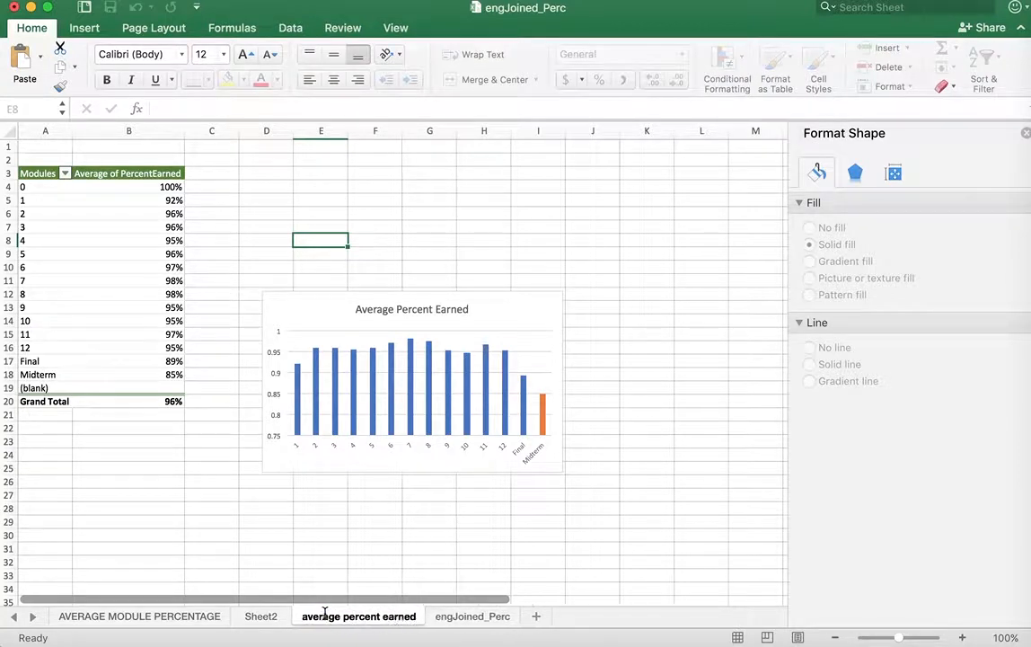
{"action": "left_click", "coordinate": [404, 564]}
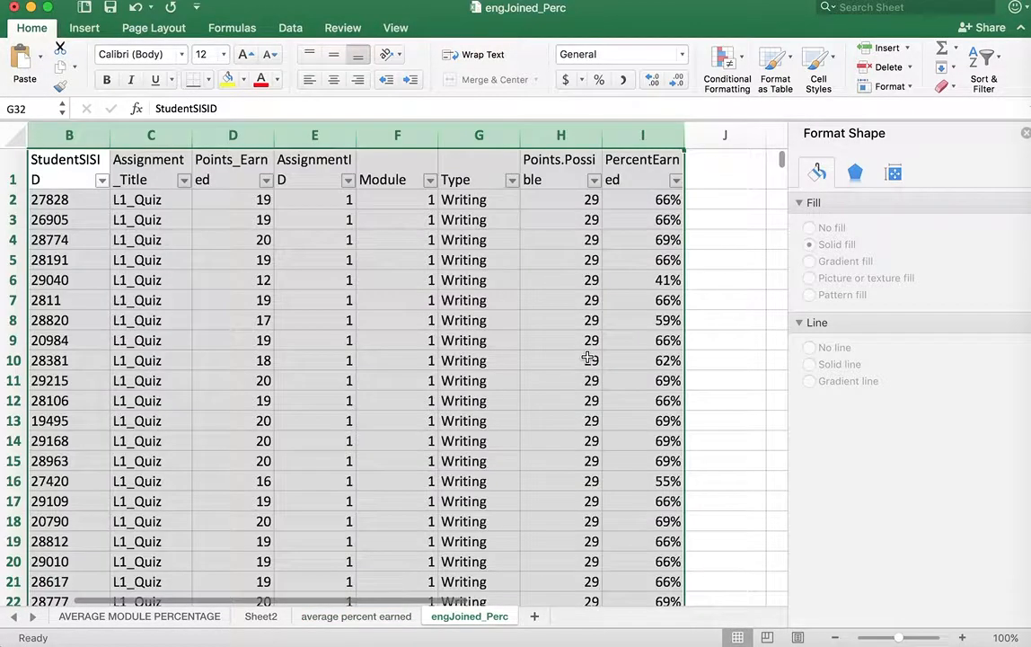
Create a pivot table on a new worksheet from columns B to I of the engJoined_Perc sheet
{"action": "left_click", "coordinate": [452, 3]}
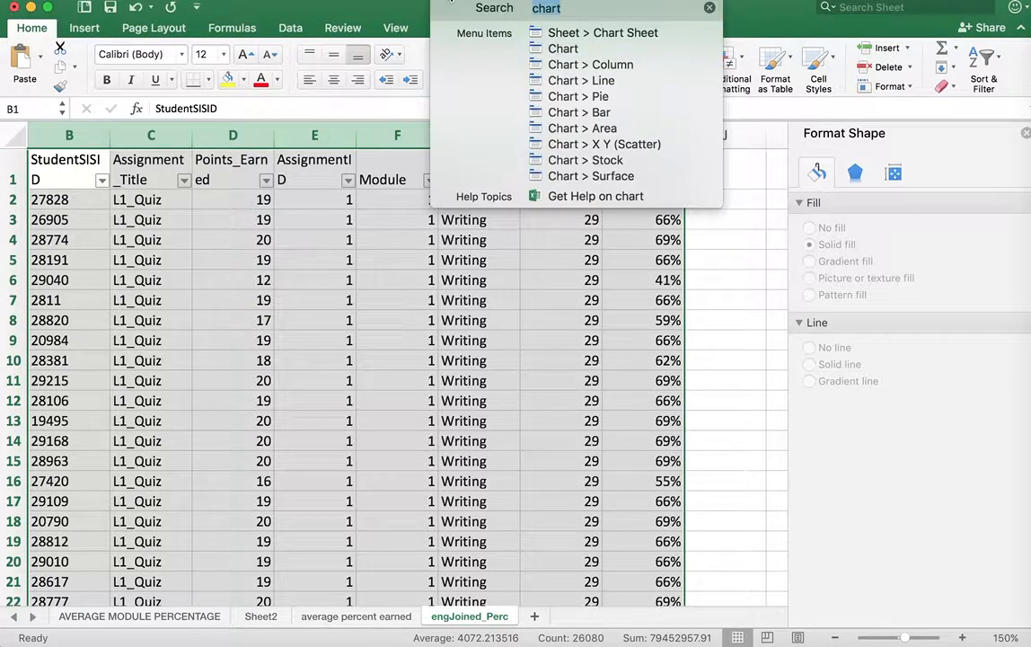
{"action": "type", "text": "pivot"}
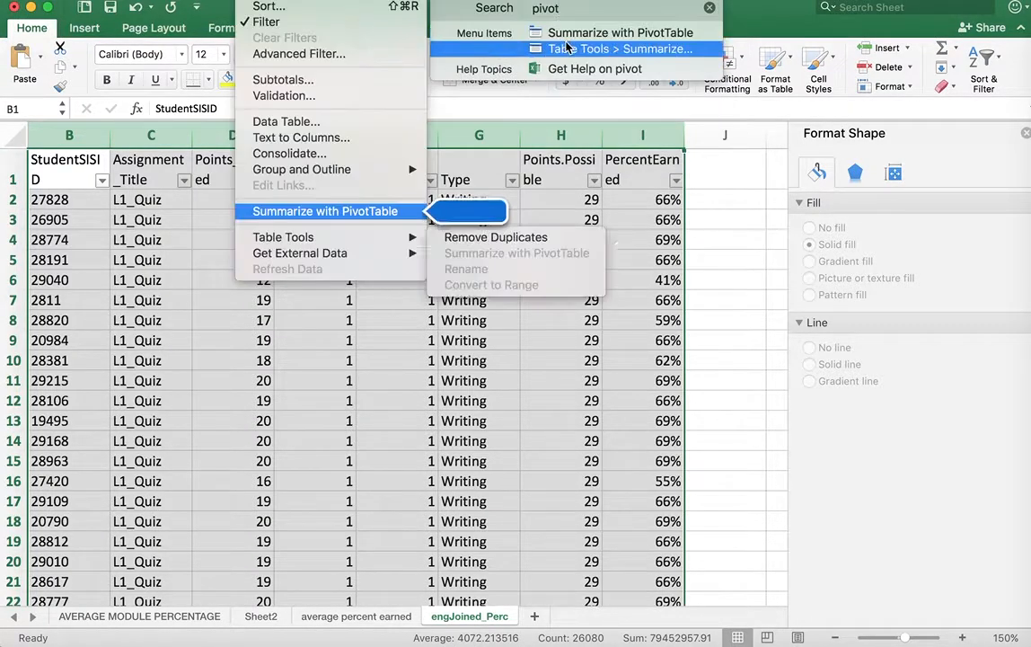
{"action": "left_click", "coordinate": [570, 38]}
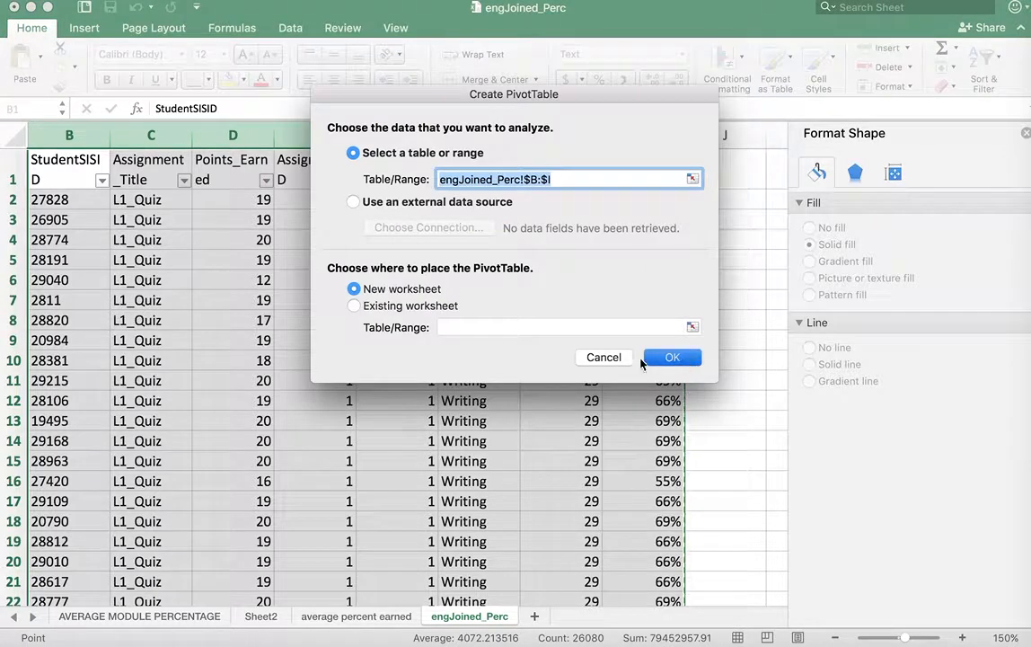
{"action": "key", "text": "Return"}
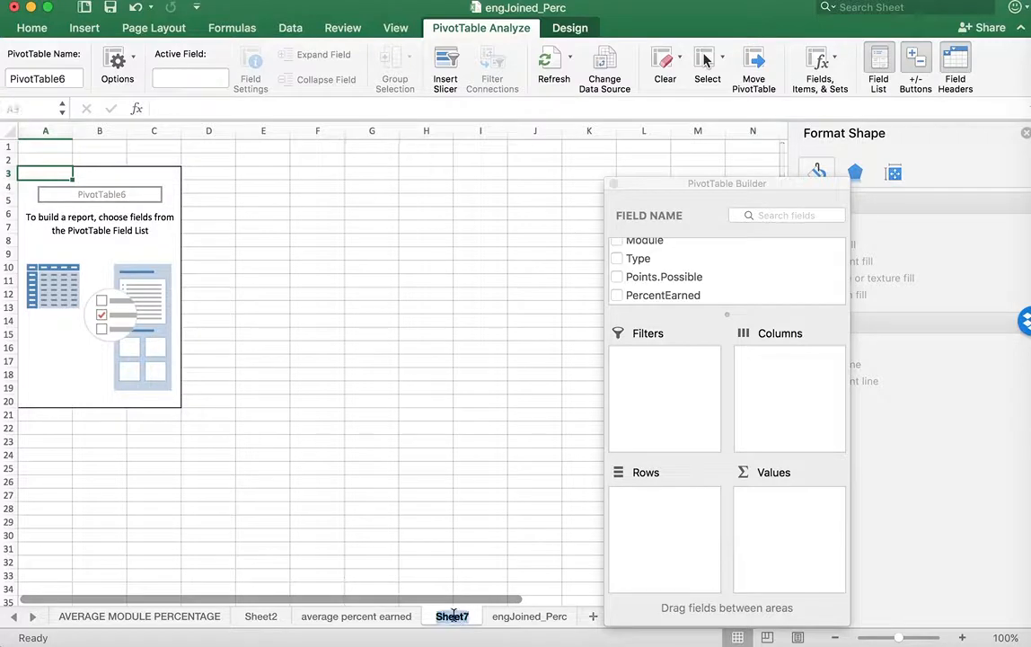
Rename the new pivot table sheet as "average assignment type percent"
{"action": "double_click", "coordinate": [453, 617]}
{"action": "type", "text": "average"}
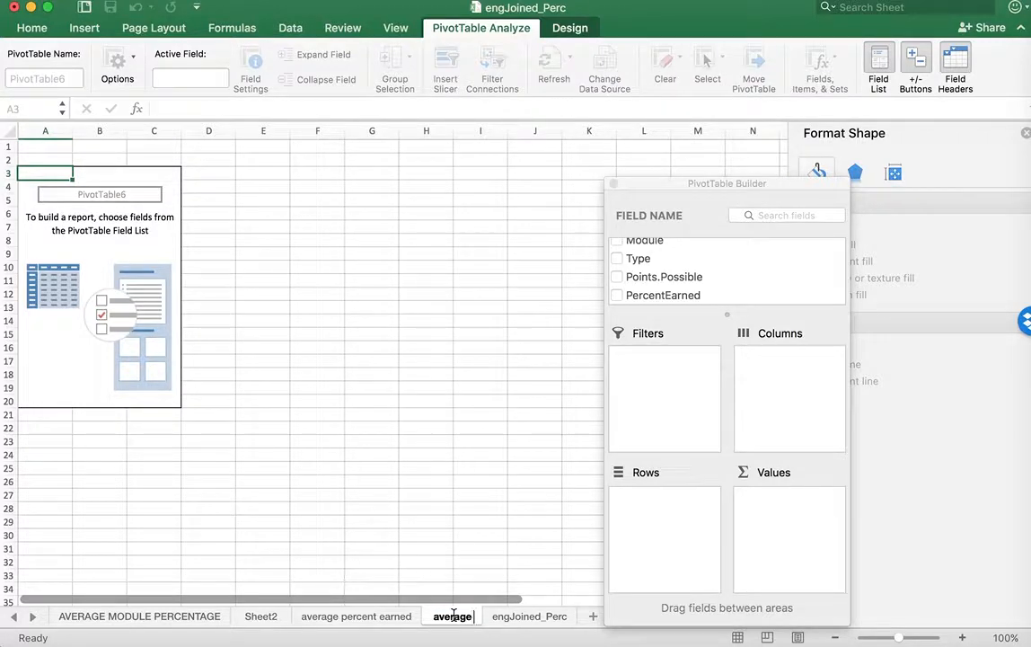
{"action": "type", "text": " assignment t"}
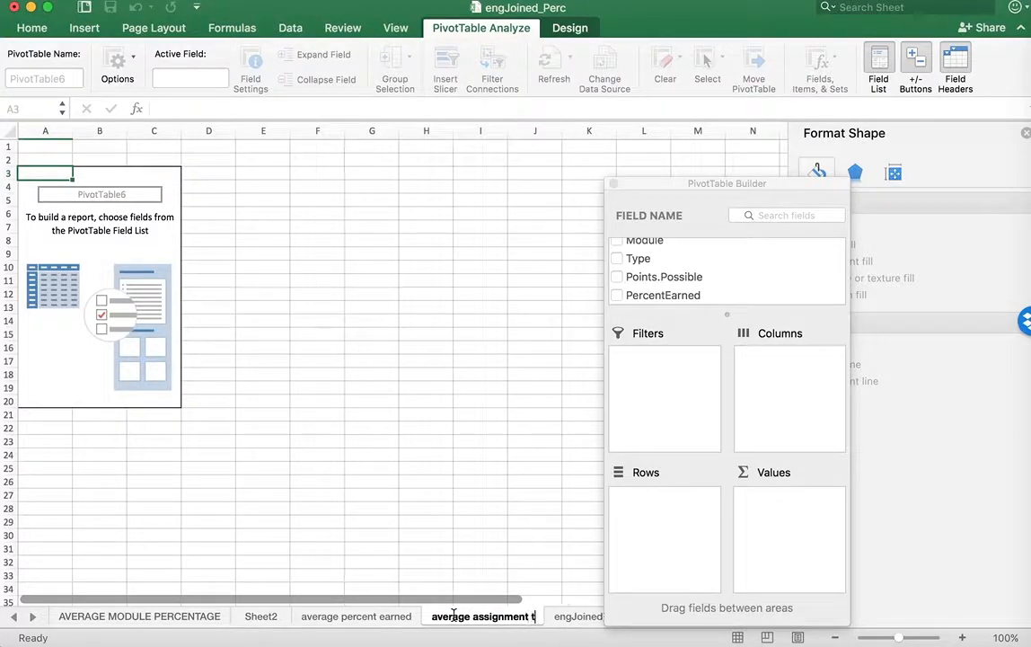
{"action": "type", "text": "ype percent"}
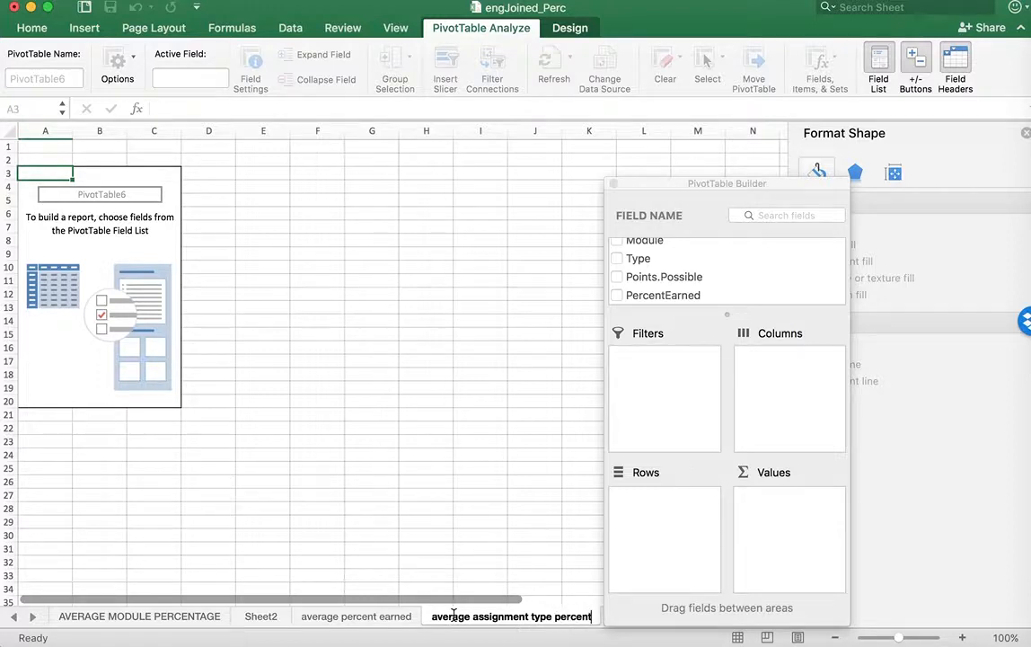
{"action": "left_click", "coordinate": [262, 293]}
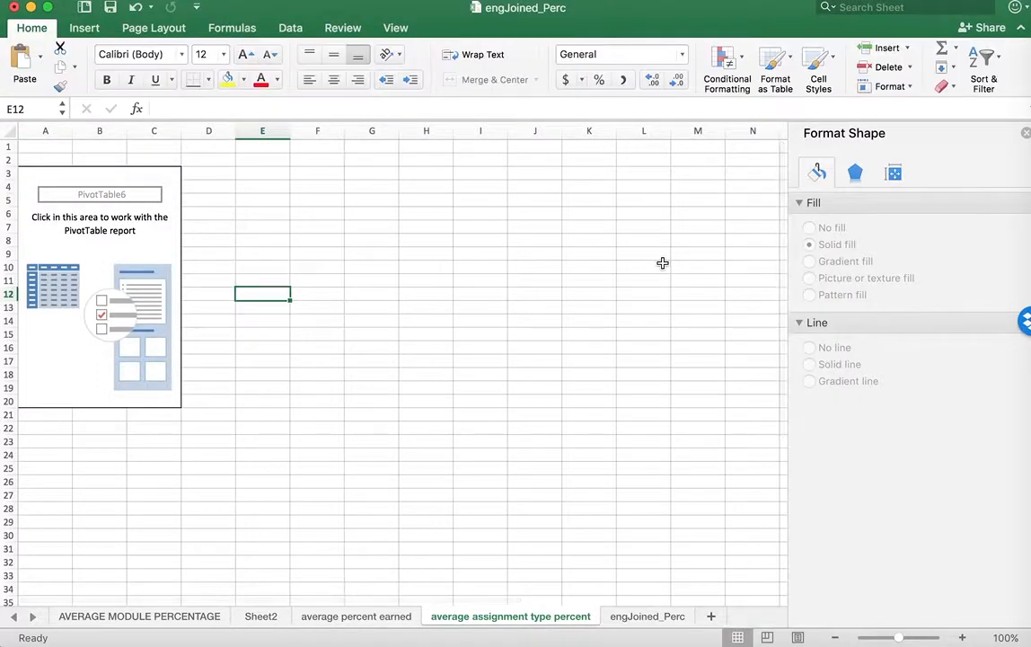
Add the Type and PercentEarned fields to the new pivot table, with Type in the rows and PercentEarned in the values
{"action": "left_click", "coordinate": [93, 196]}
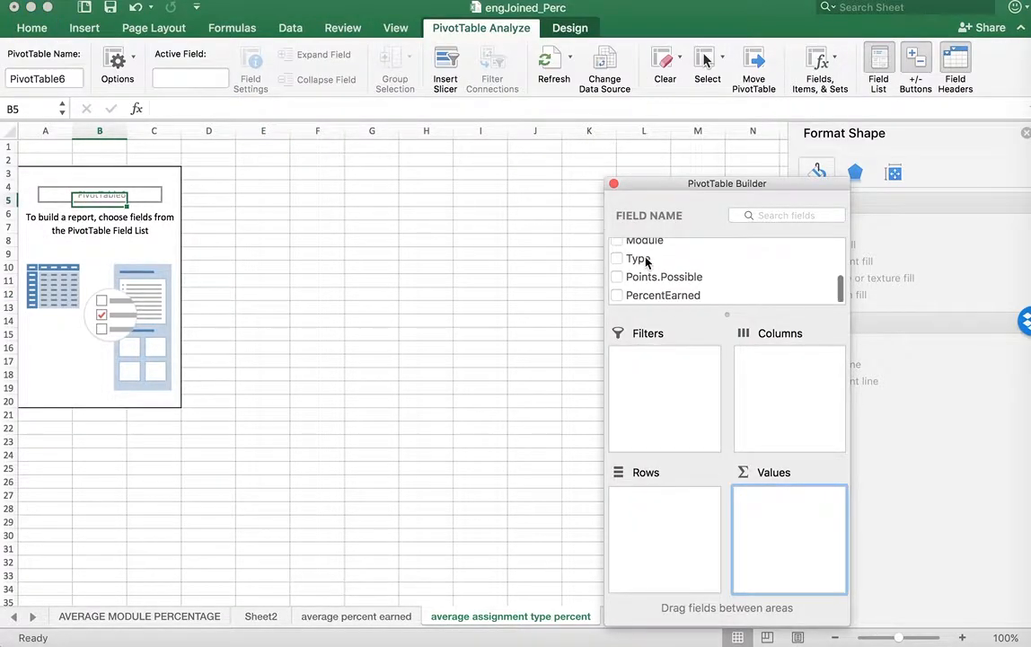
{"action": "scroll", "coordinate": [646, 260], "scroll_direction": "up", "scroll_amount": 3}
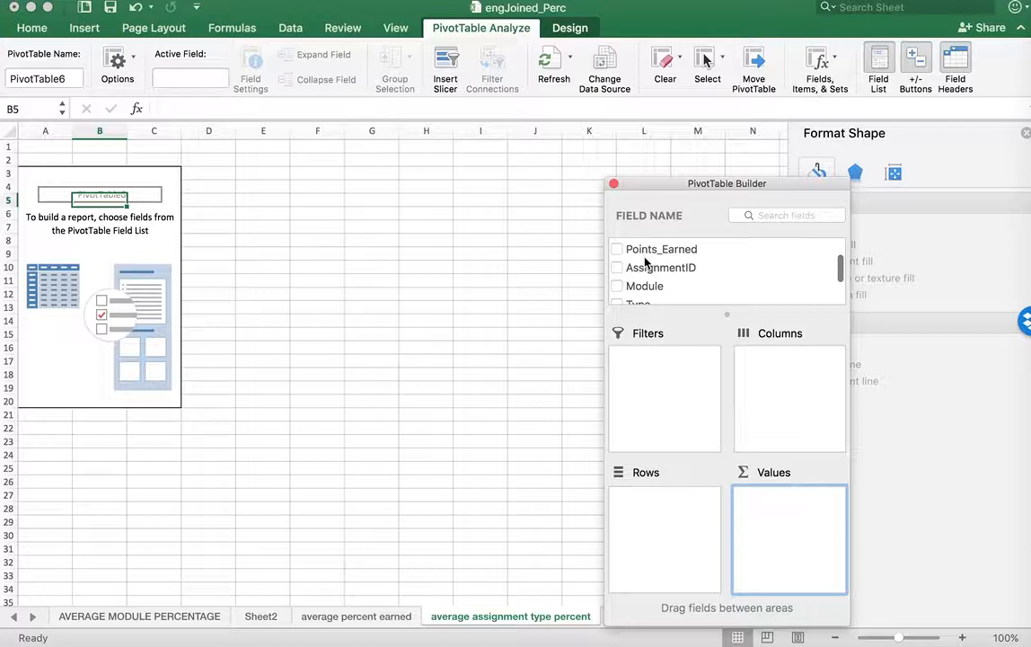
{"action": "scroll", "coordinate": [643, 263], "scroll_direction": "down", "scroll_amount": 3}
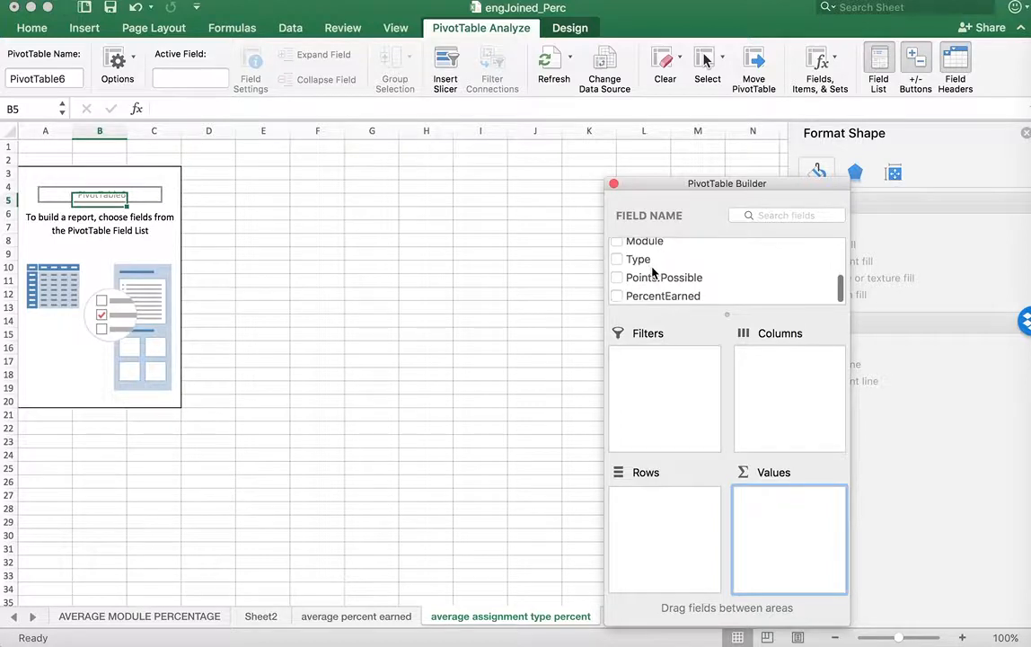
{"action": "left_click", "coordinate": [617, 259]}
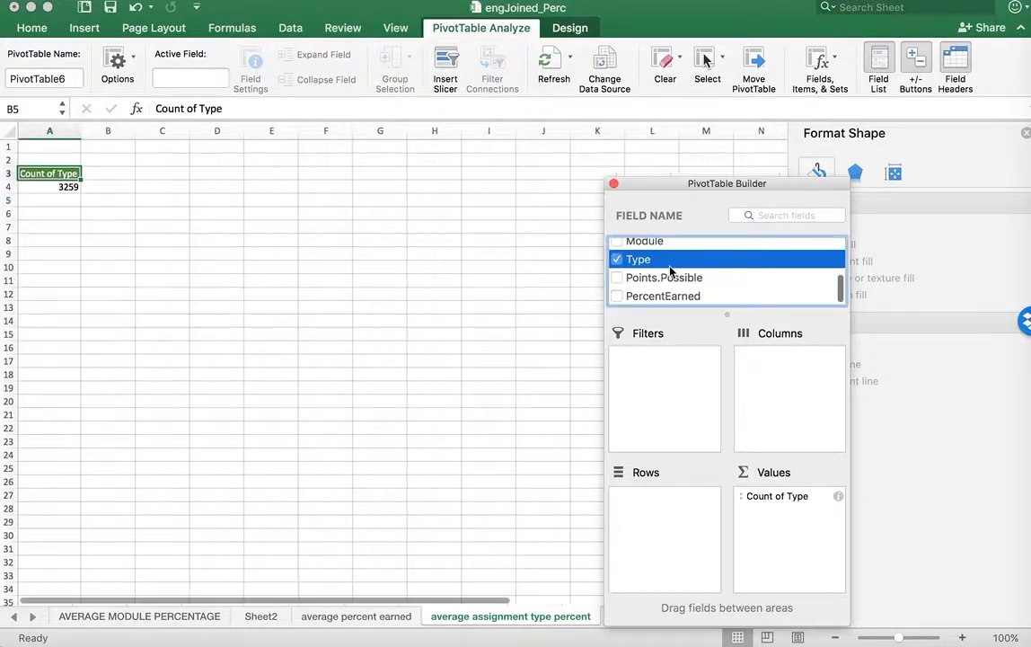
{"action": "left_click", "coordinate": [617, 296]}
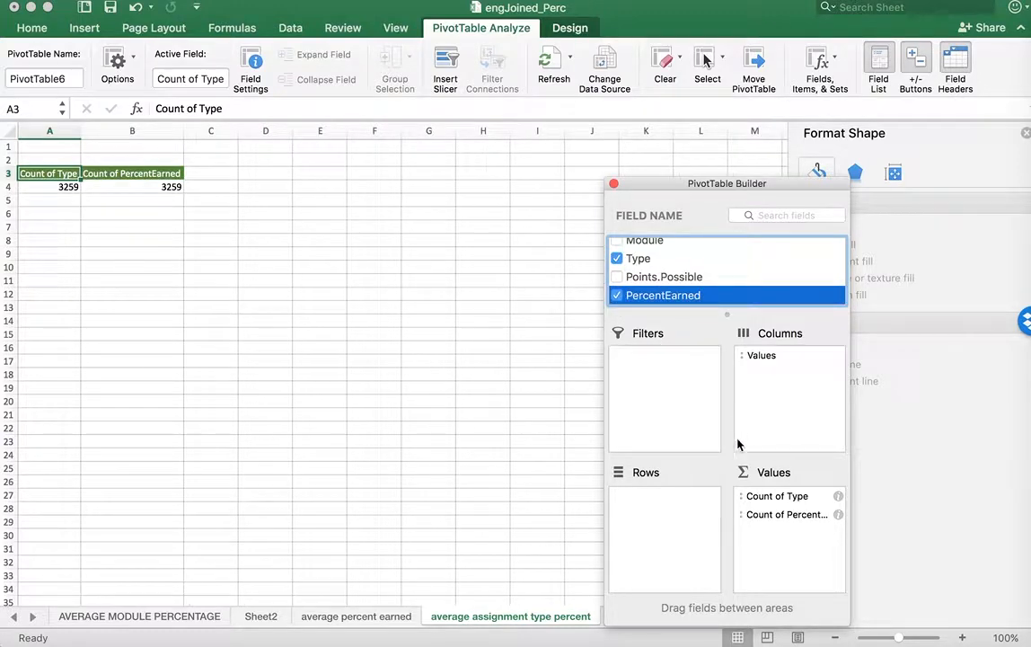
{"action": "left_click_drag", "start_coordinate": [775, 497], "coordinate": [654, 507]}
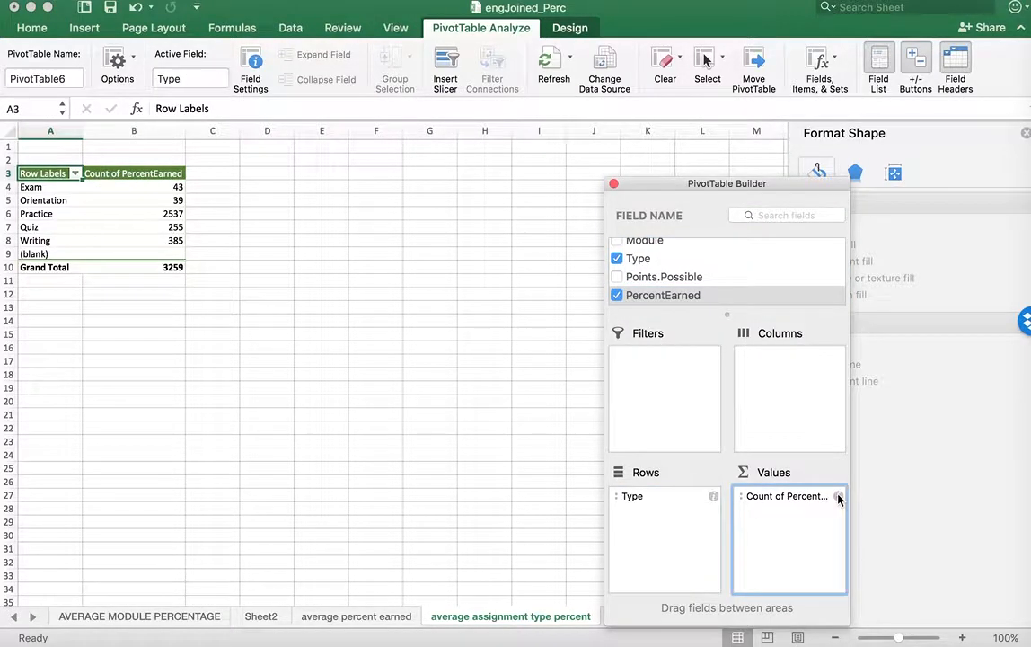
Summarize the PercentEarned values by Average and format them as percentages with 0 decimal places
{"action": "left_click", "coordinate": [838, 497]}
{"action": "left_click", "coordinate": [456, 237]}
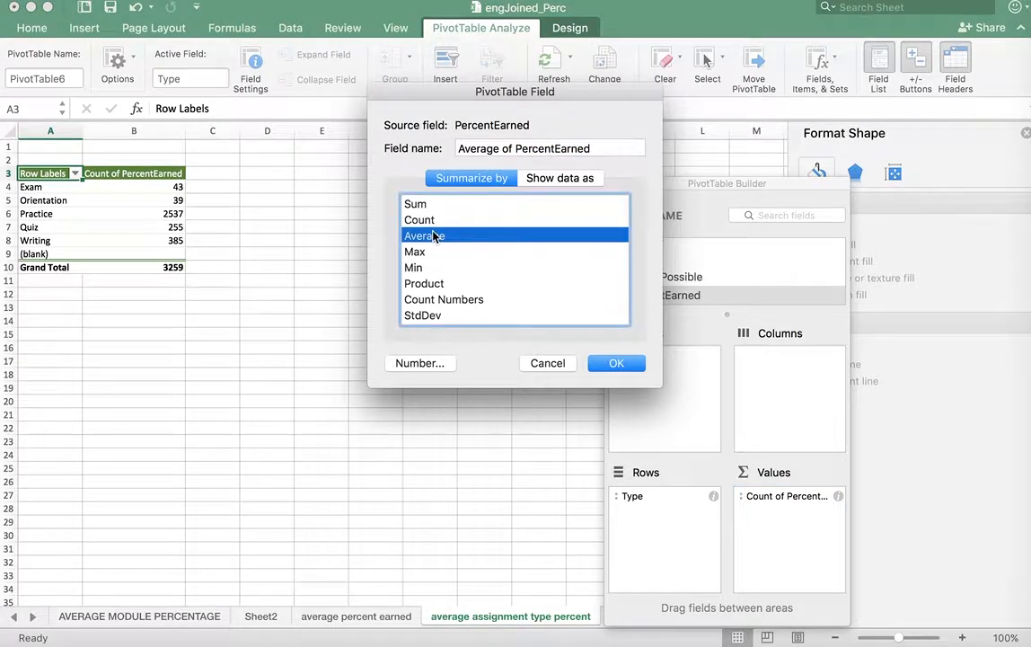
{"action": "left_click", "coordinate": [418, 367]}
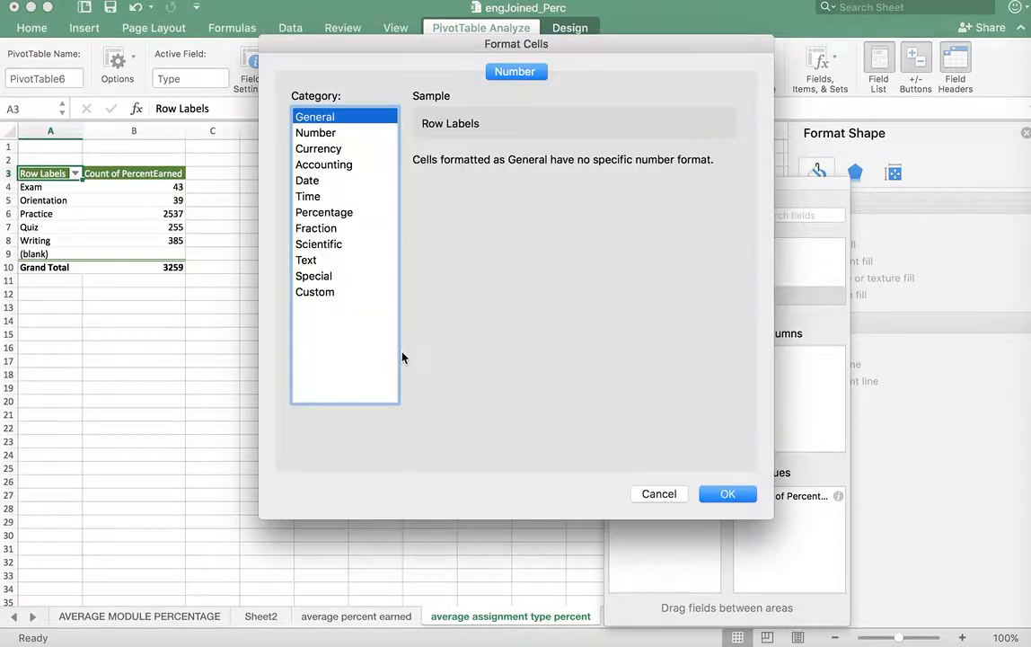
{"action": "left_click", "coordinate": [325, 213]}
{"action": "left_click", "coordinate": [538, 165]}
{"action": "left_click", "coordinate": [538, 165]}
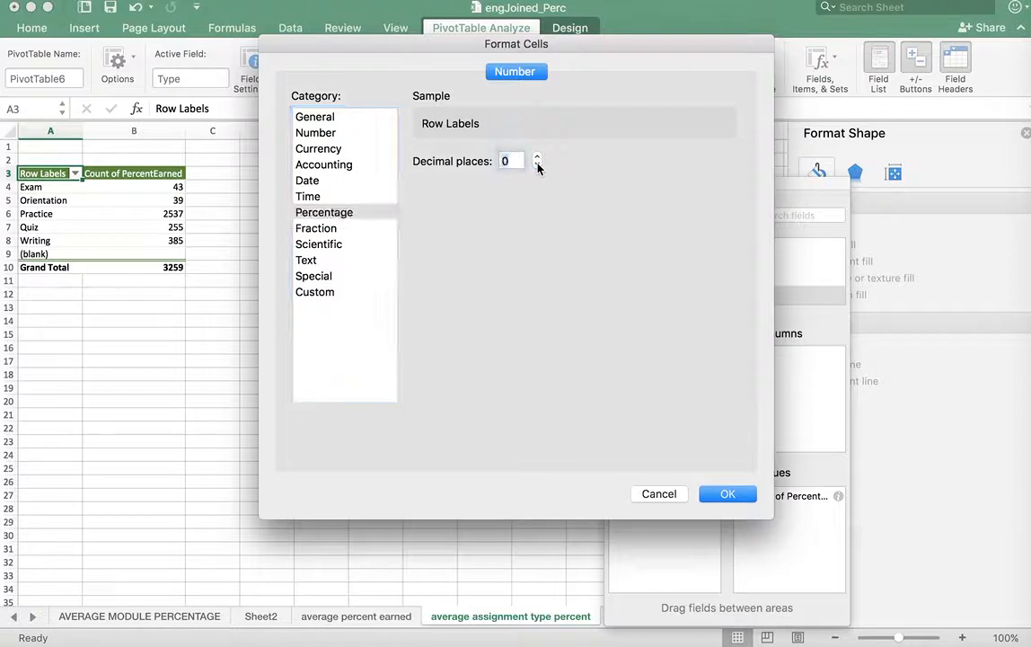
{"action": "left_click", "coordinate": [735, 502]}
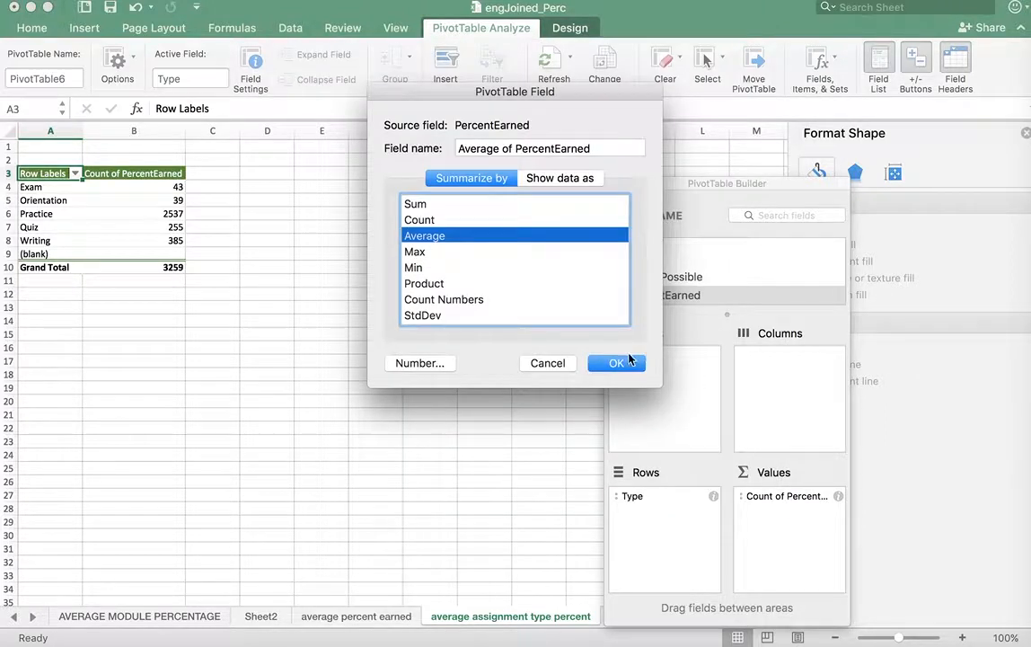
{"action": "left_click", "coordinate": [620, 361]}
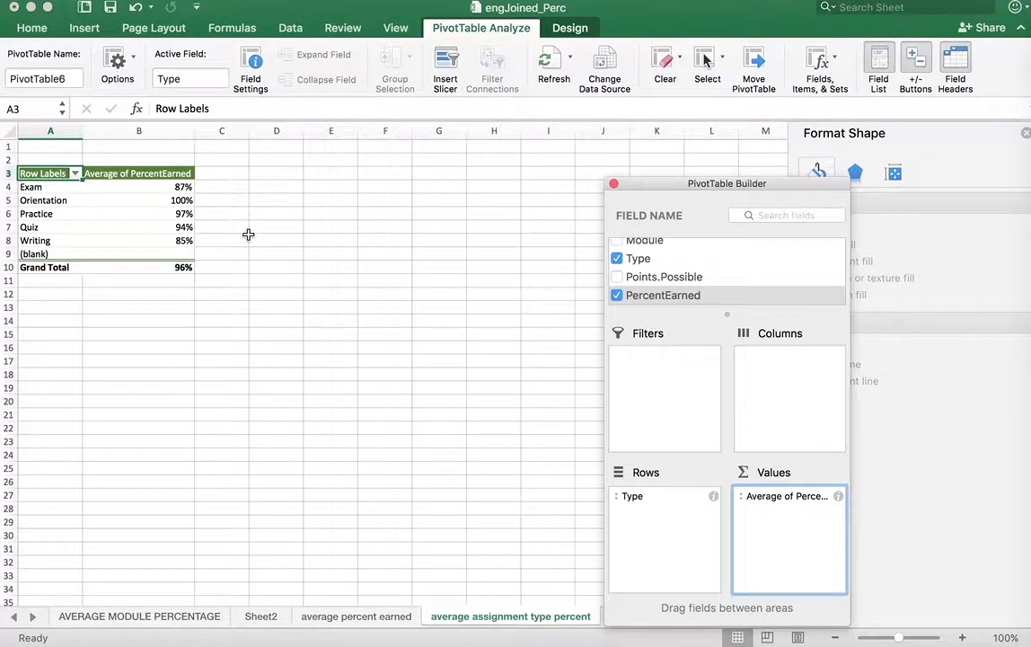
Copy the assignment type averages in A3:B8, without the blank and total rows, into a new worksheet starting at A1
{"action": "left_click", "coordinate": [146, 170]}
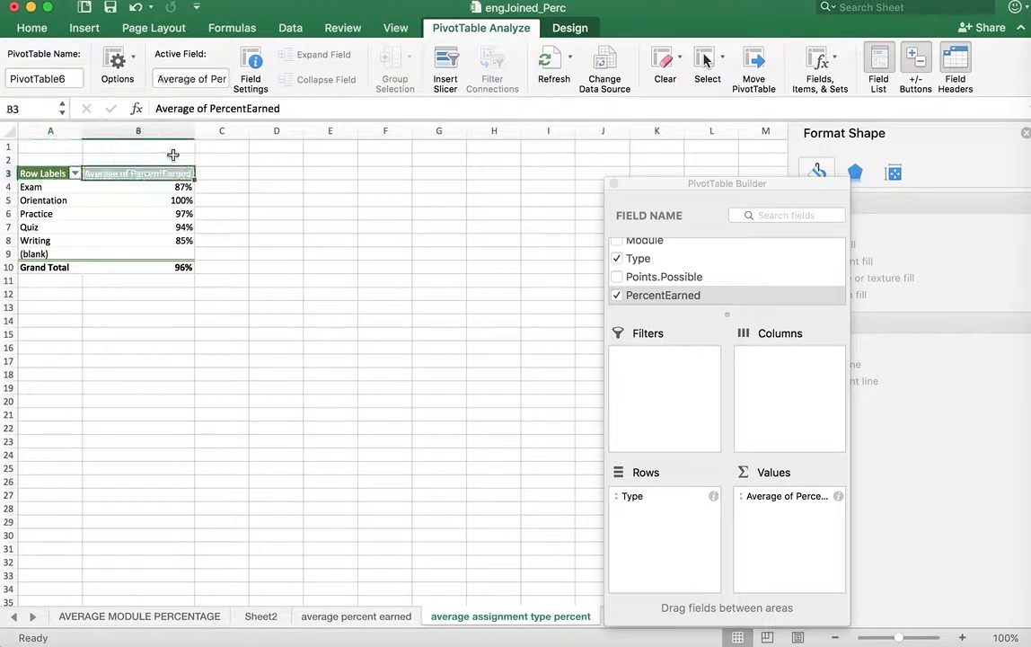
{"action": "left_click", "coordinate": [288, 33]}
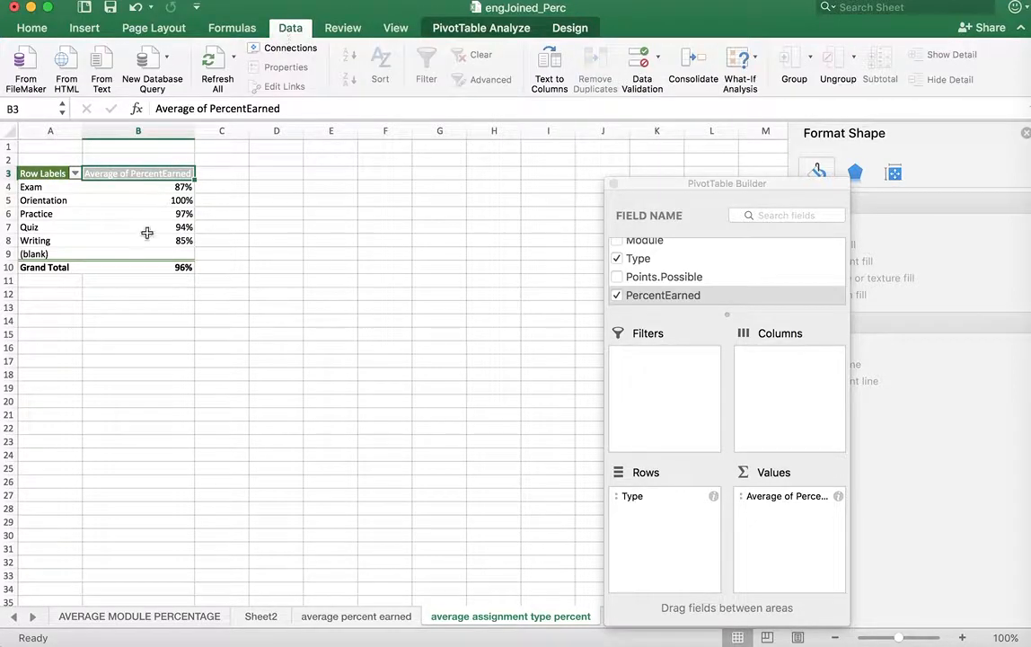
{"action": "left_click", "coordinate": [45, 173]}
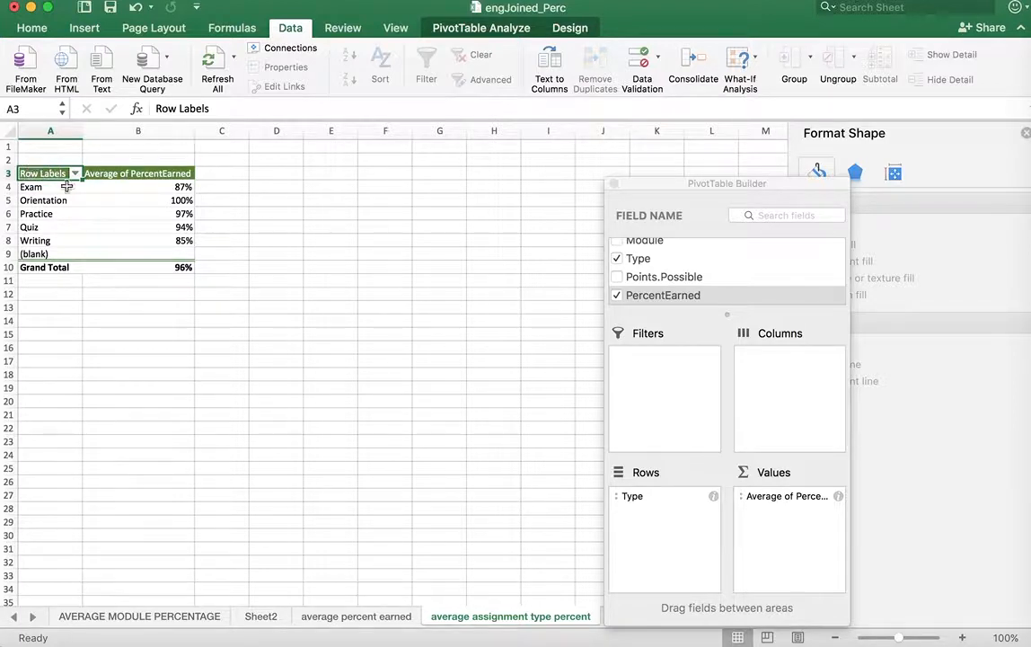
{"action": "left_click_drag", "start_coordinate": [42, 173], "coordinate": [144, 239]}
{"action": "key", "text": "super+c"}
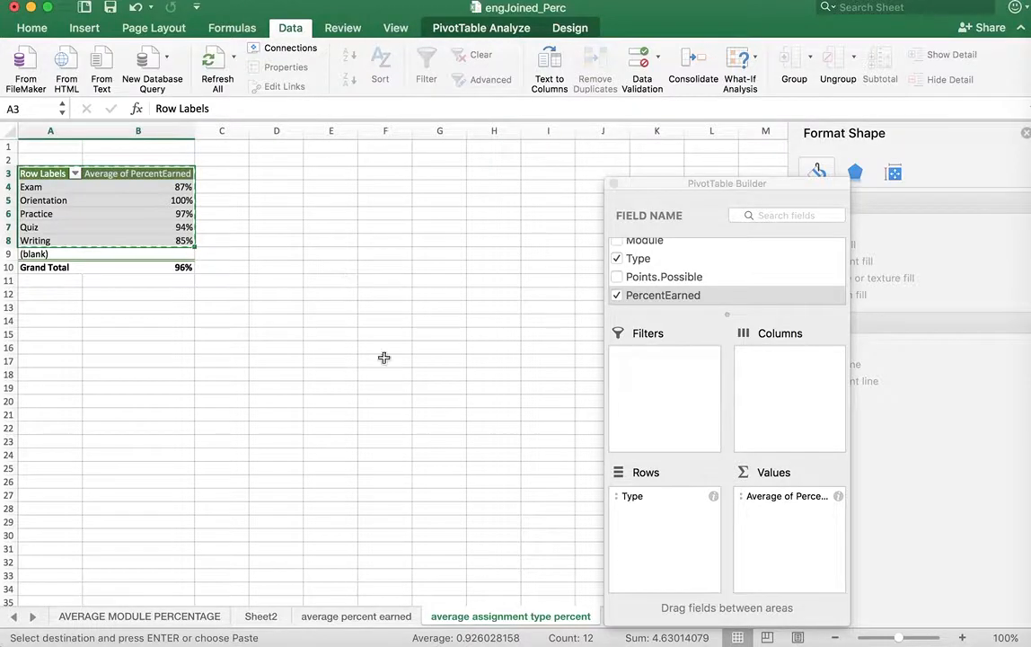
{"action": "left_click_drag", "start_coordinate": [674, 186], "coordinate": [802, 199]}
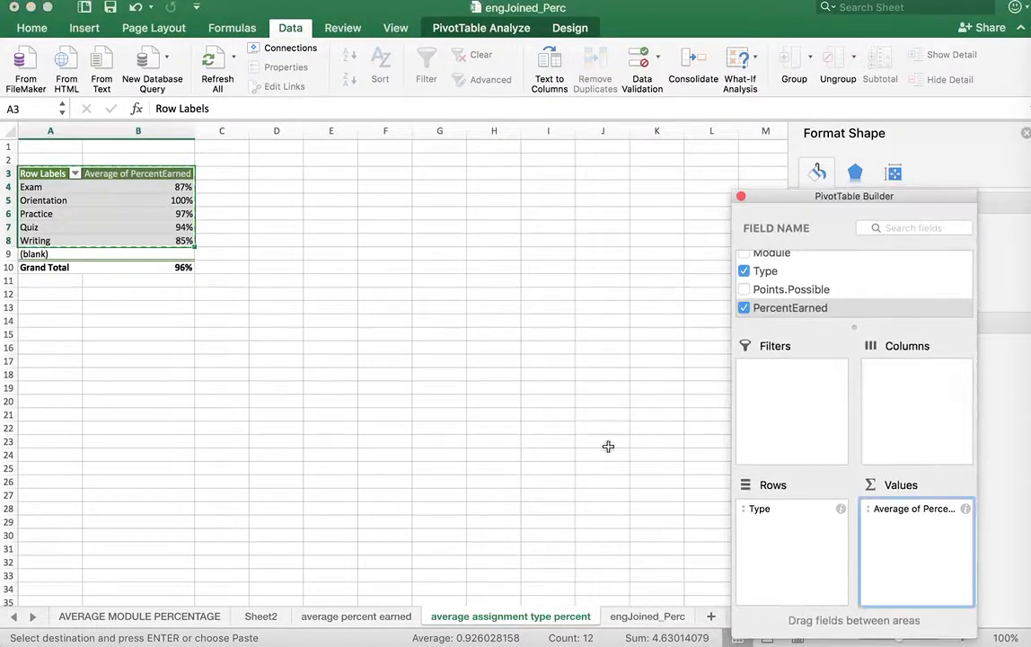
{"action": "key", "text": "shift+F11"}
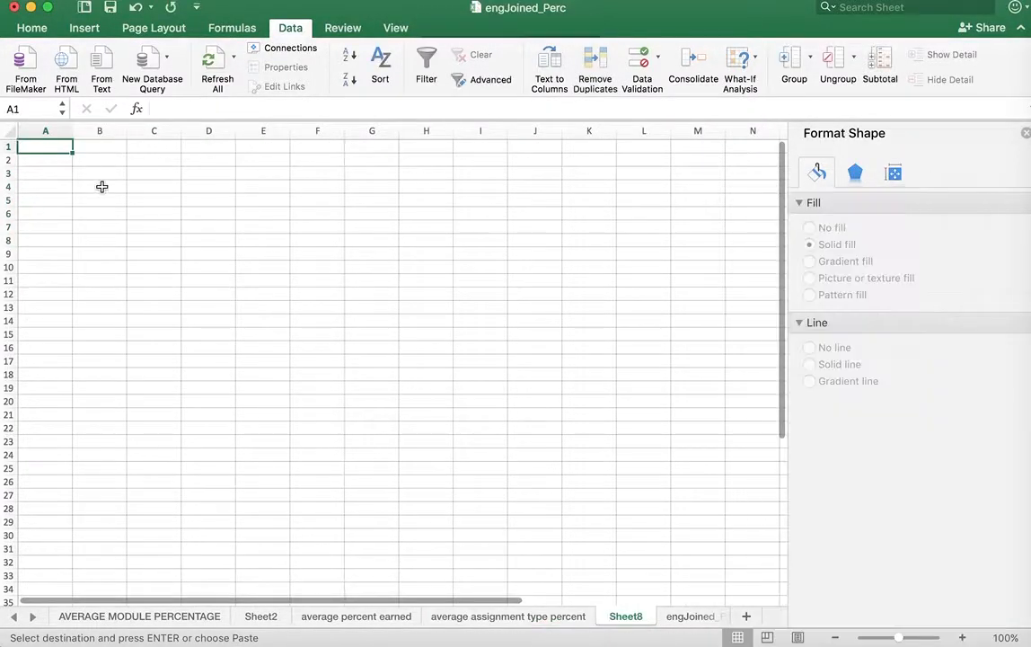
{"action": "key", "text": "super+v"}
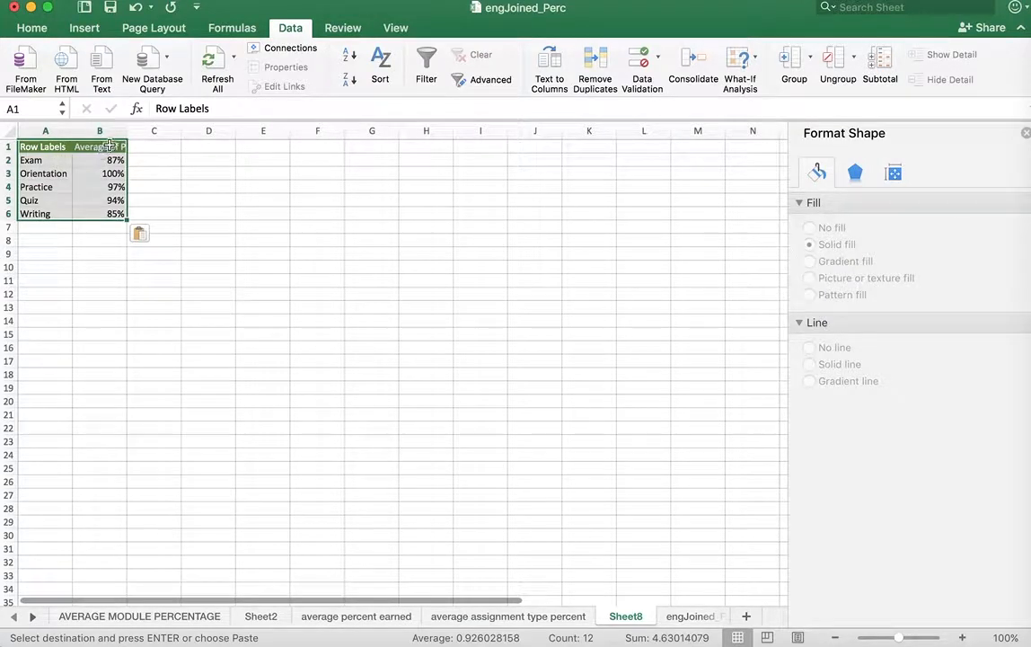
Widen column B and use a filter to sort the pasted table by Average of PercentEarned in ascending order
{"action": "left_click", "coordinate": [97, 145]}
{"action": "left_click_drag", "start_coordinate": [125, 130], "coordinate": [155, 130]}
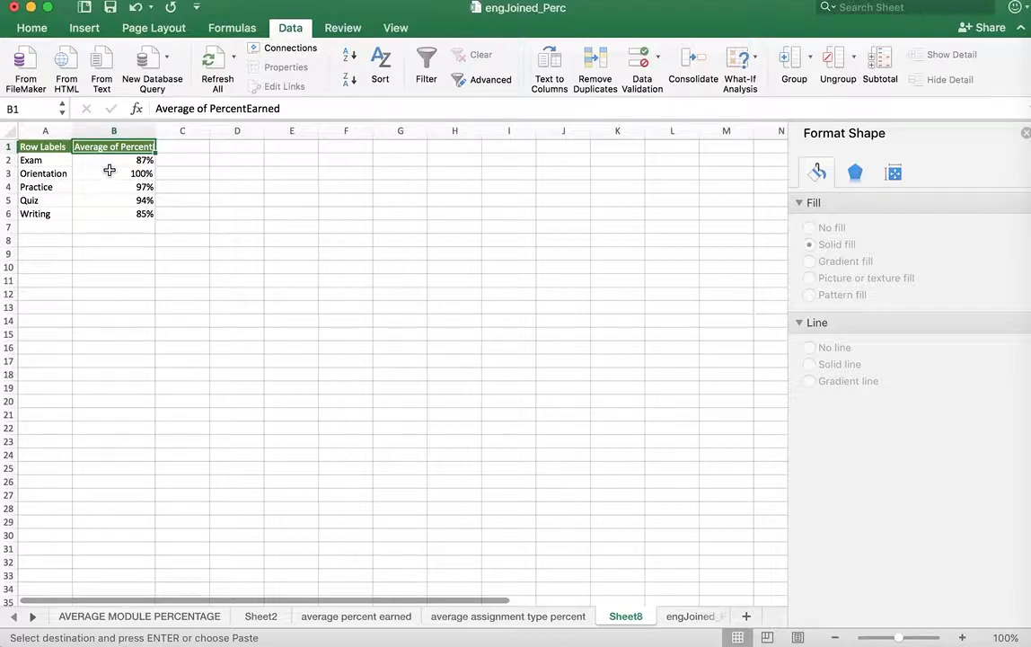
{"action": "left_click", "coordinate": [426, 57]}
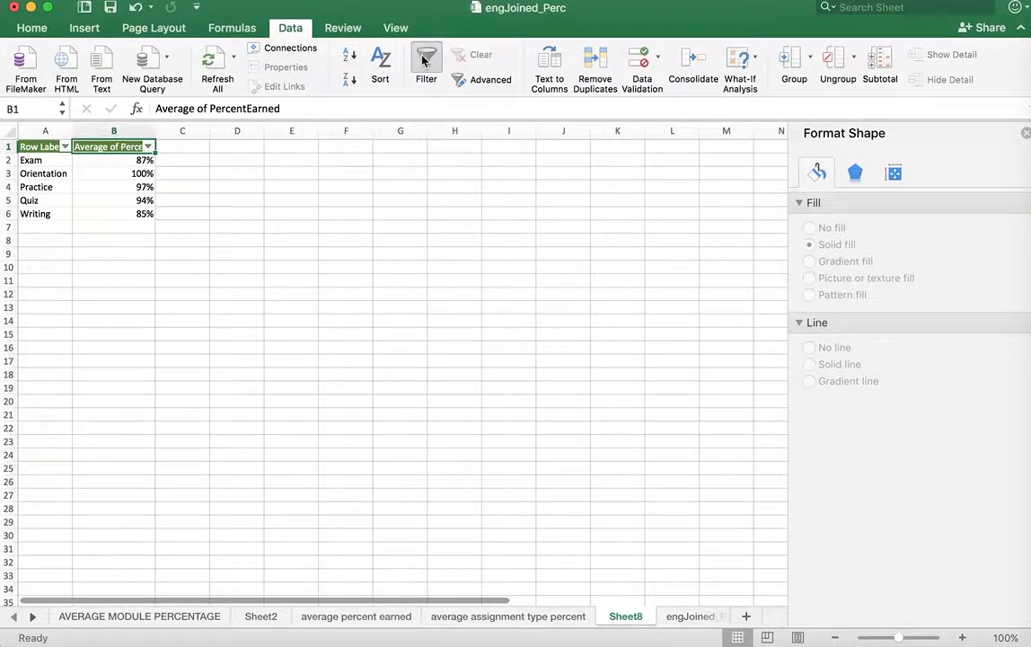
{"action": "left_click", "coordinate": [148, 147]}
{"action": "left_click", "coordinate": [221, 251]}
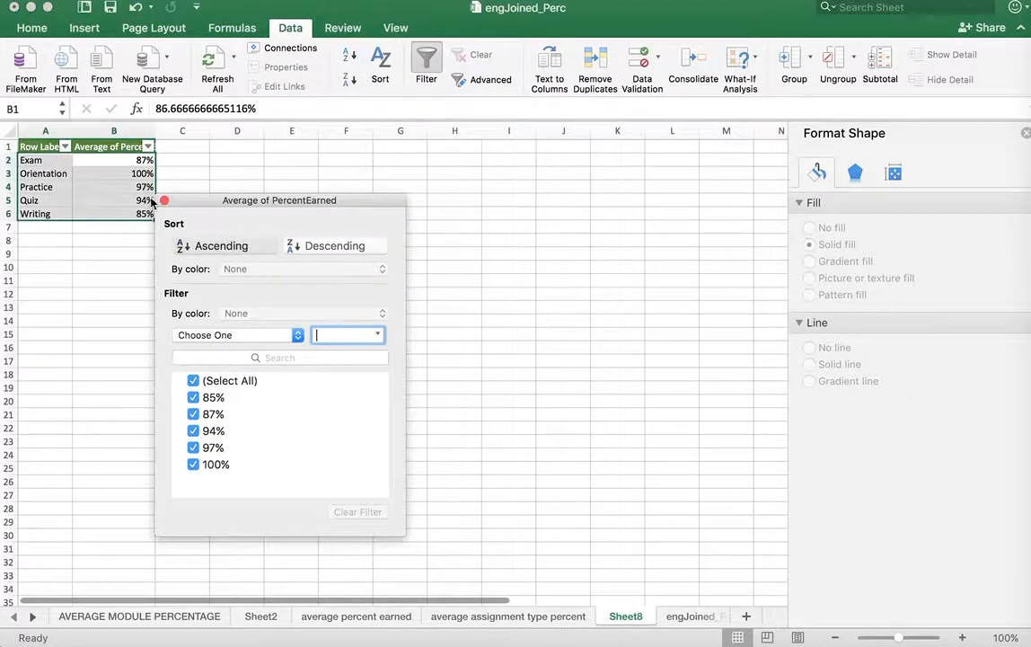
{"action": "left_click", "coordinate": [219, 248]}
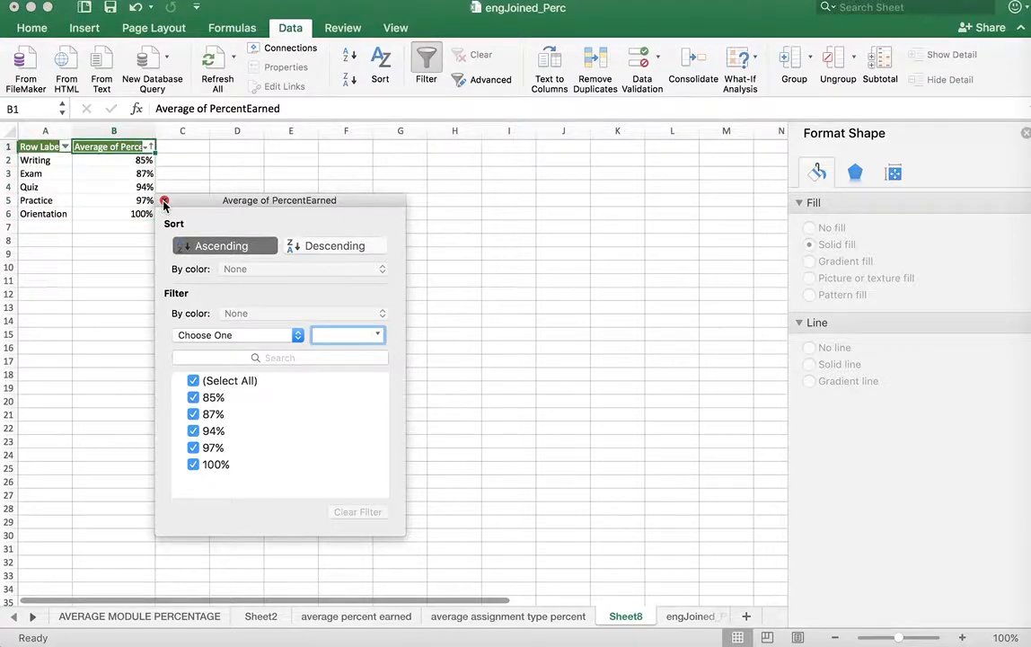
{"action": "left_click", "coordinate": [165, 202]}
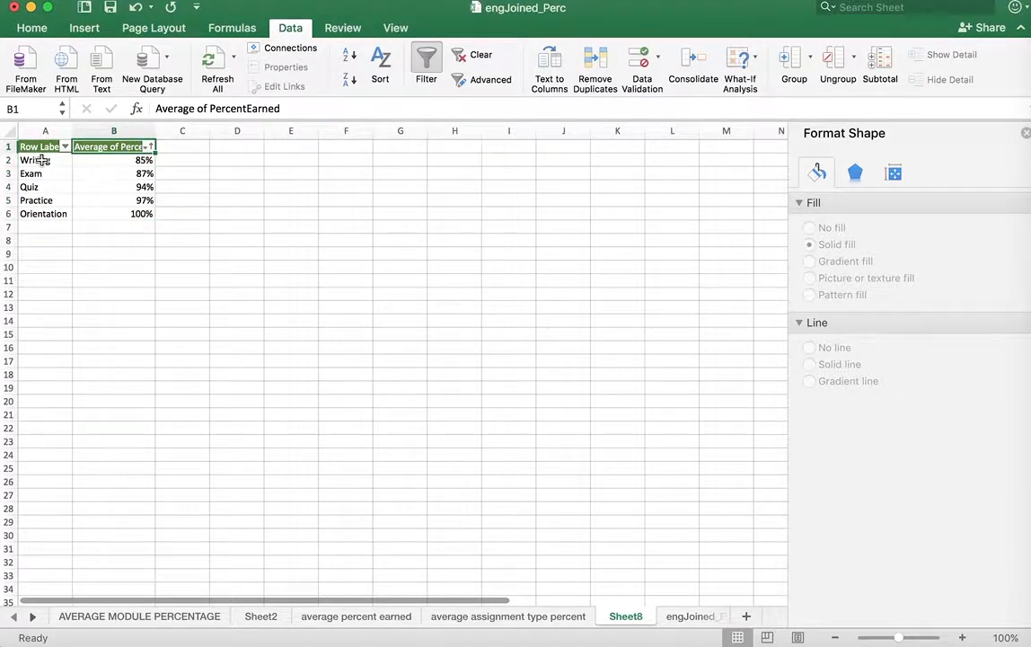
{"action": "left_click_drag", "start_coordinate": [42, 160], "coordinate": [98, 217]}
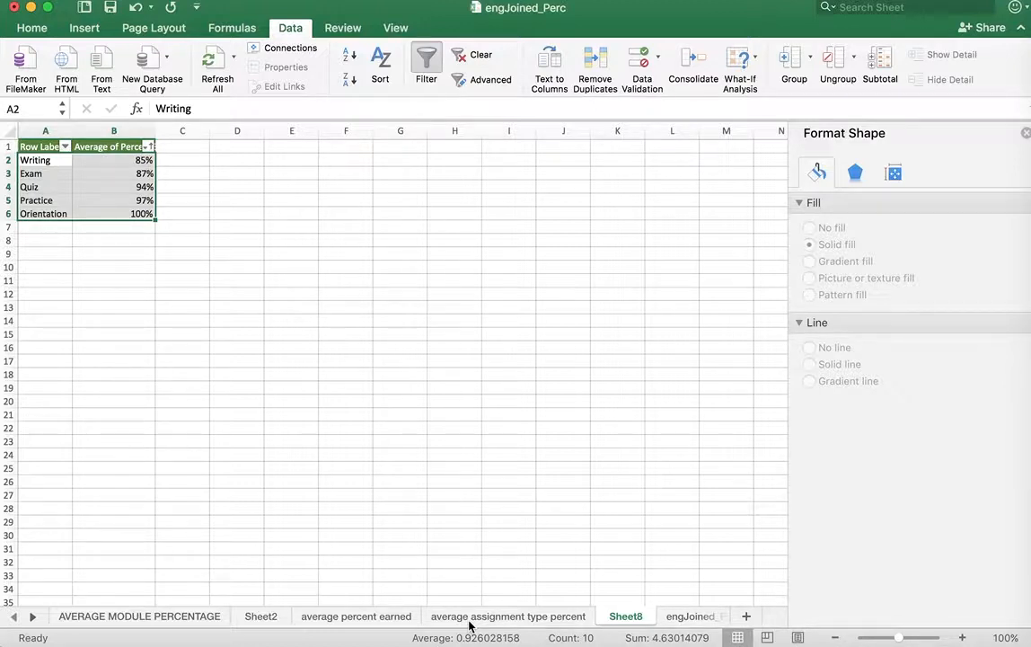
{"action": "left_click", "coordinate": [115, 160]}
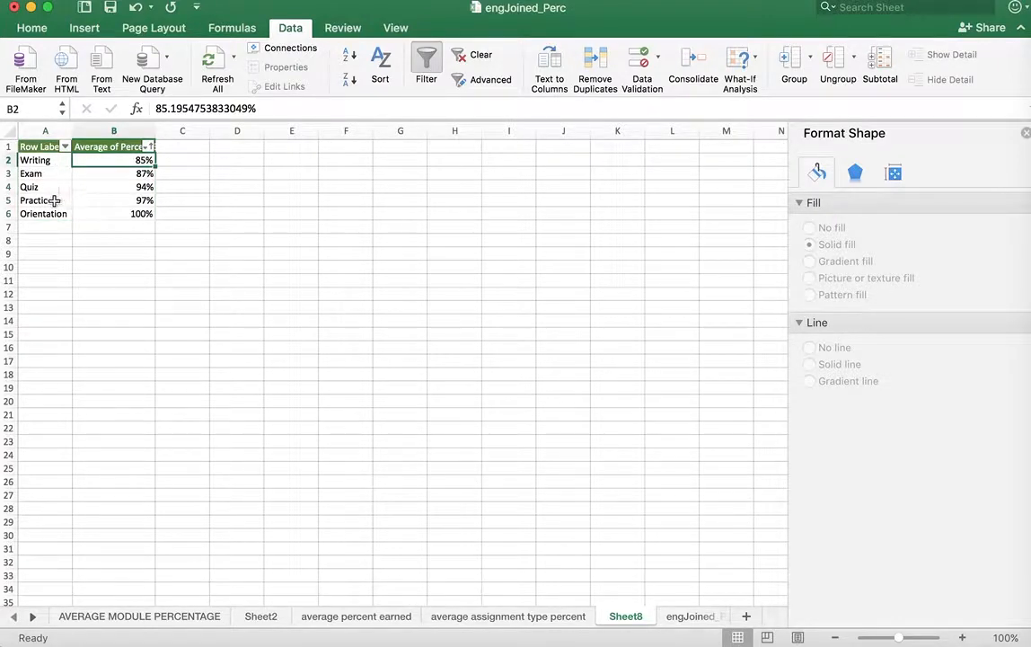
{"action": "left_click_drag", "start_coordinate": [41, 200], "coordinate": [125, 200]}
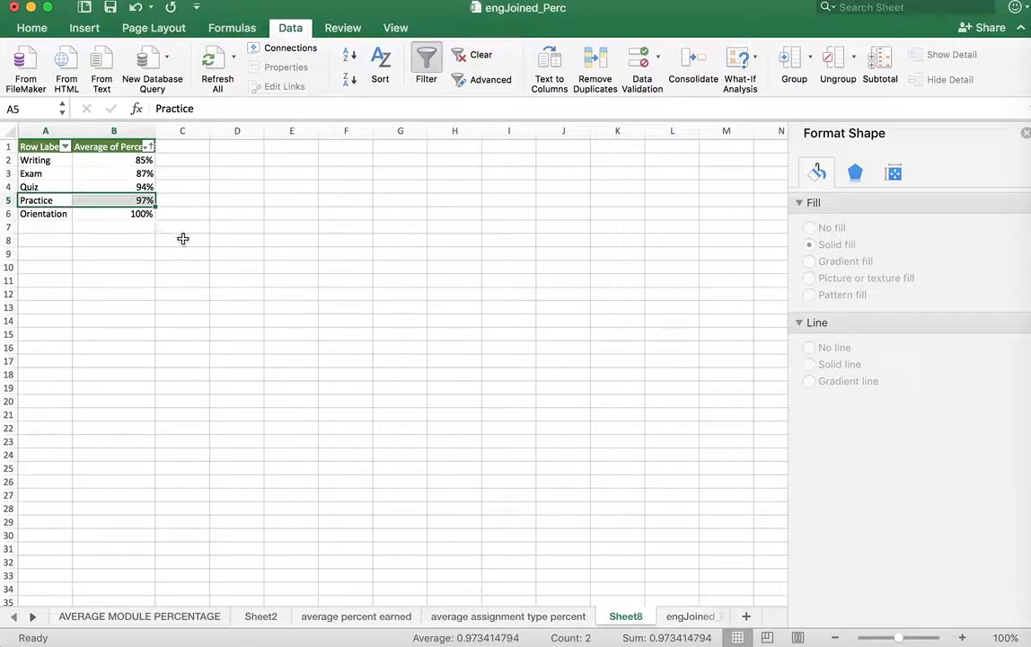
Add the Module field to the columns of the pivot table on the "average assignment type percent" sheet
{"action": "left_click", "coordinate": [498, 616]}
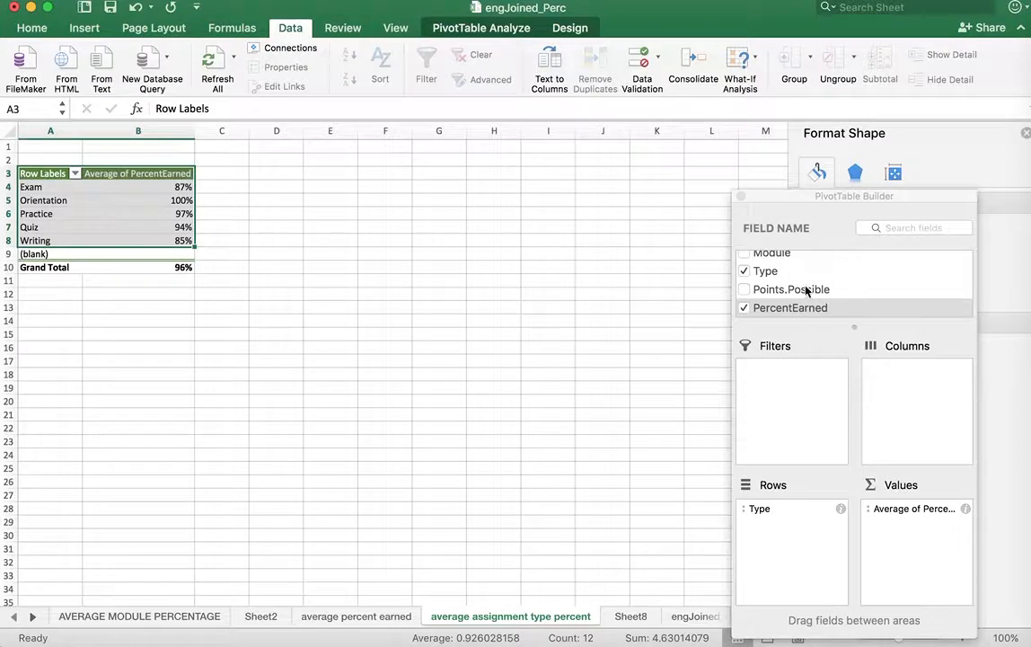
{"action": "scroll", "coordinate": [806, 291], "scroll_direction": "up", "scroll_amount": 5}
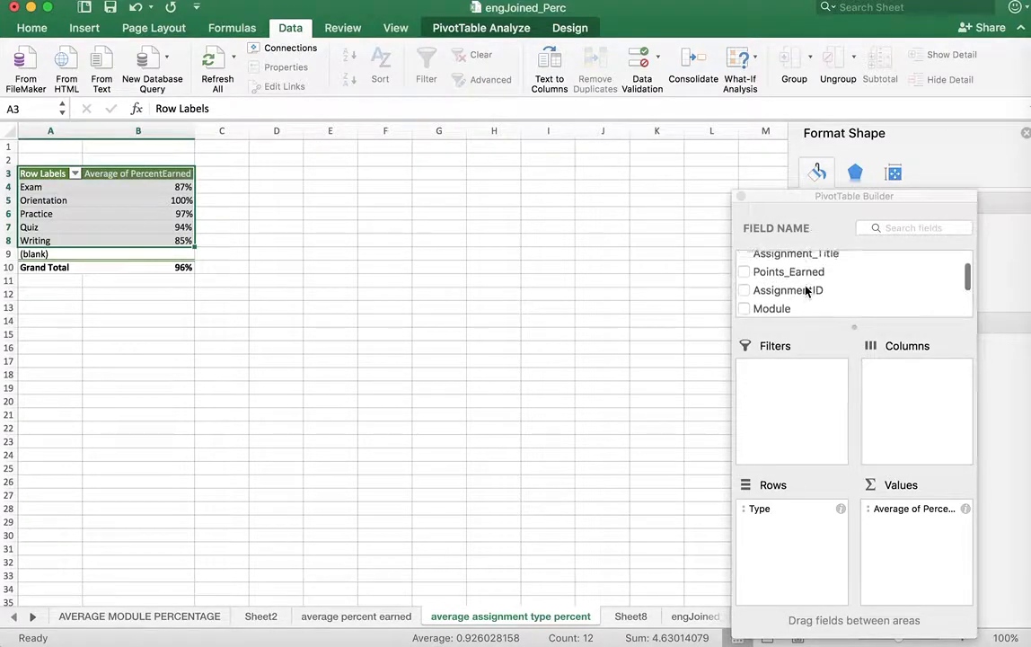
{"action": "scroll", "coordinate": [807, 291], "scroll_direction": "down", "scroll_amount": 5}
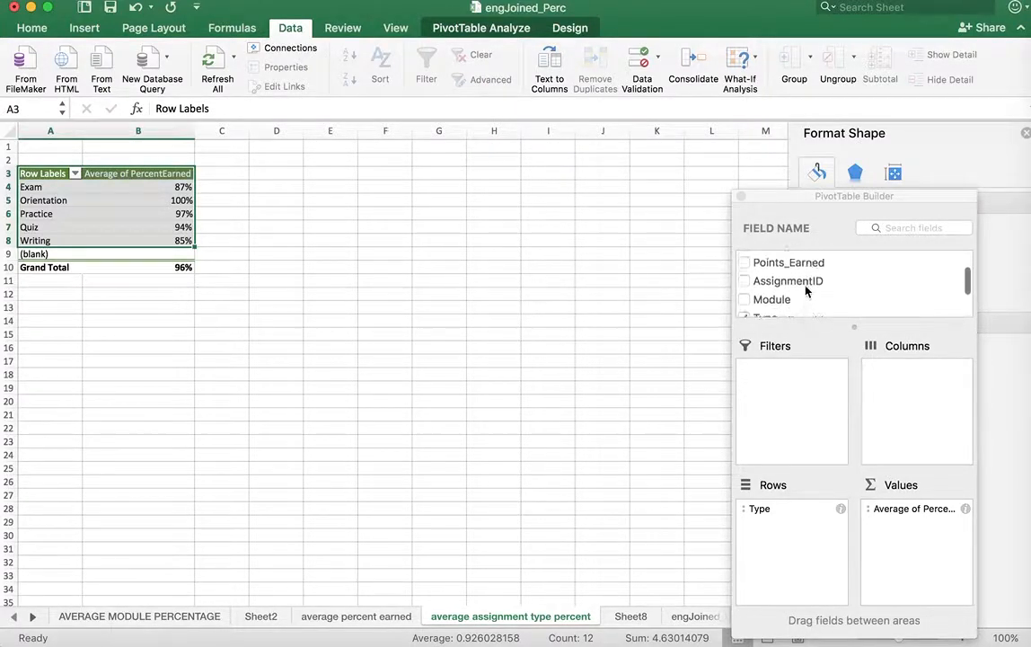
{"action": "scroll", "coordinate": [807, 289], "scroll_direction": "up", "scroll_amount": 1}
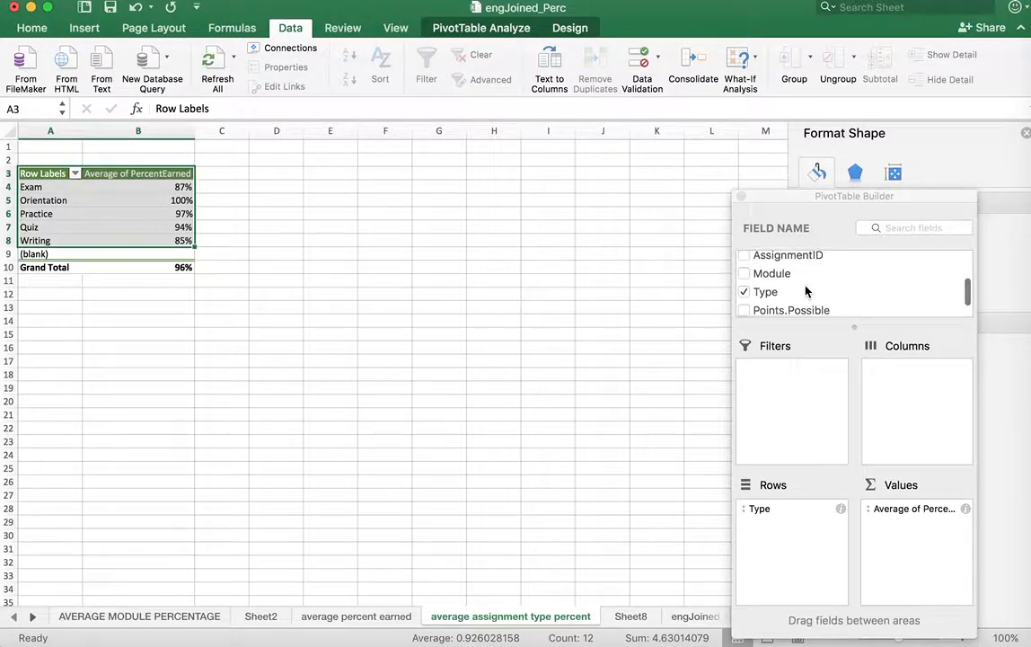
{"action": "left_click", "coordinate": [747, 273]}
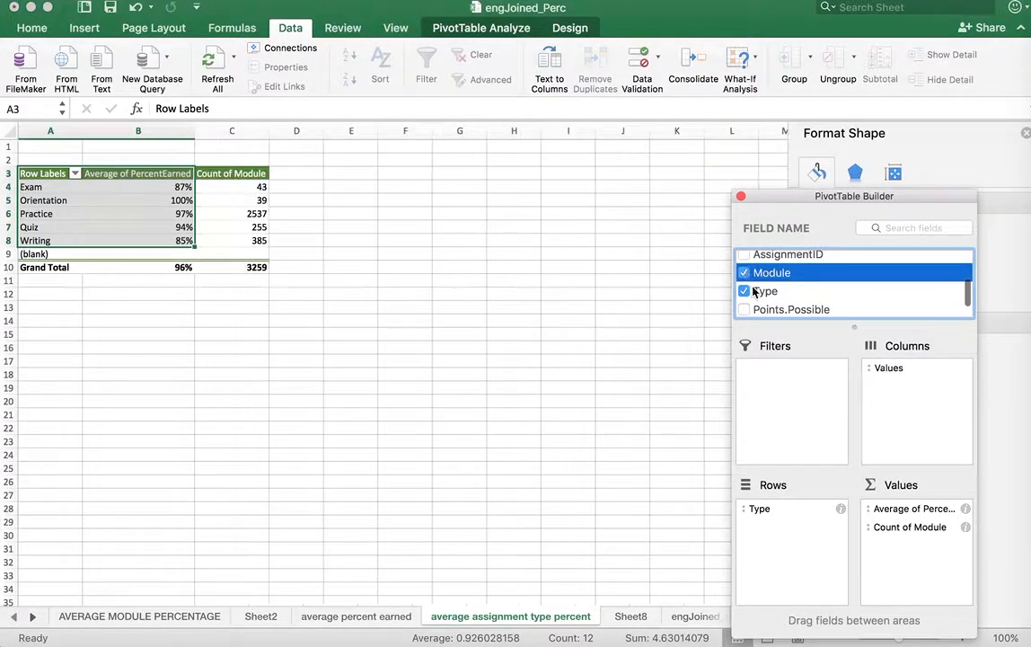
{"action": "left_click", "coordinate": [915, 527]}
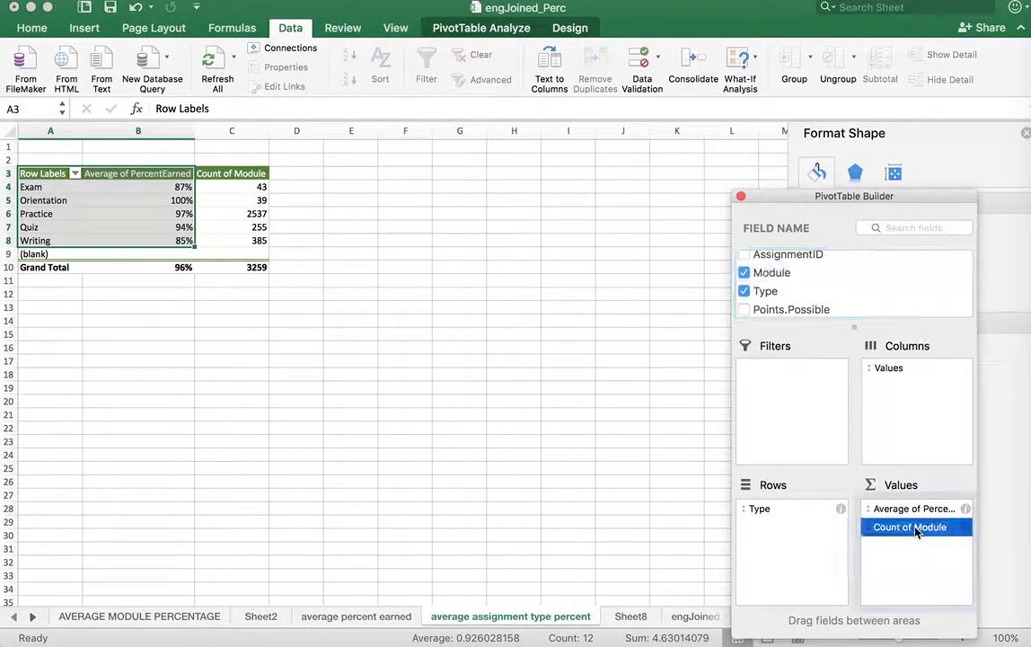
{"action": "left_click_drag", "start_coordinate": [917, 530], "coordinate": [912, 411]}
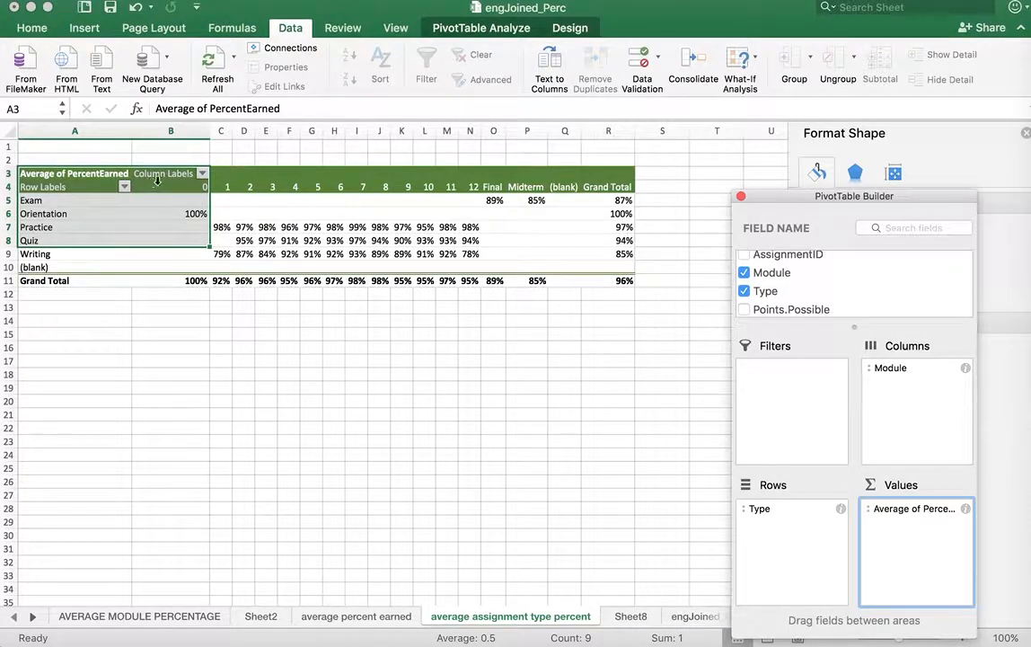
Start a new 2-Color Scale conditional formatting rule for the pivot table cells B5:R10
{"action": "left_click", "coordinate": [620, 267]}
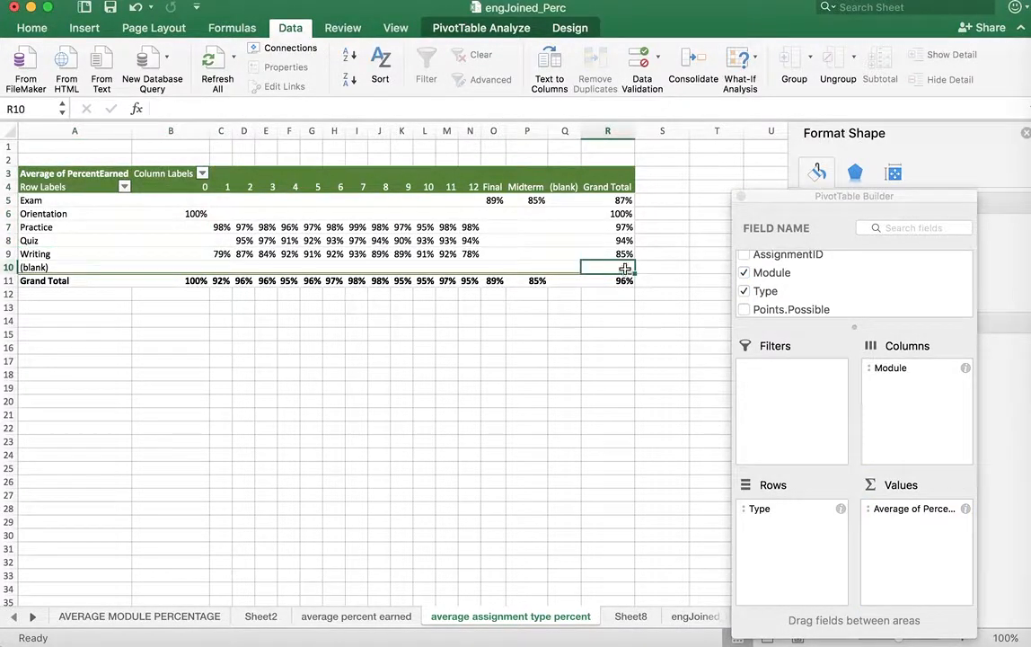
{"action": "left_click_drag", "start_coordinate": [625, 268], "coordinate": [175, 200]}
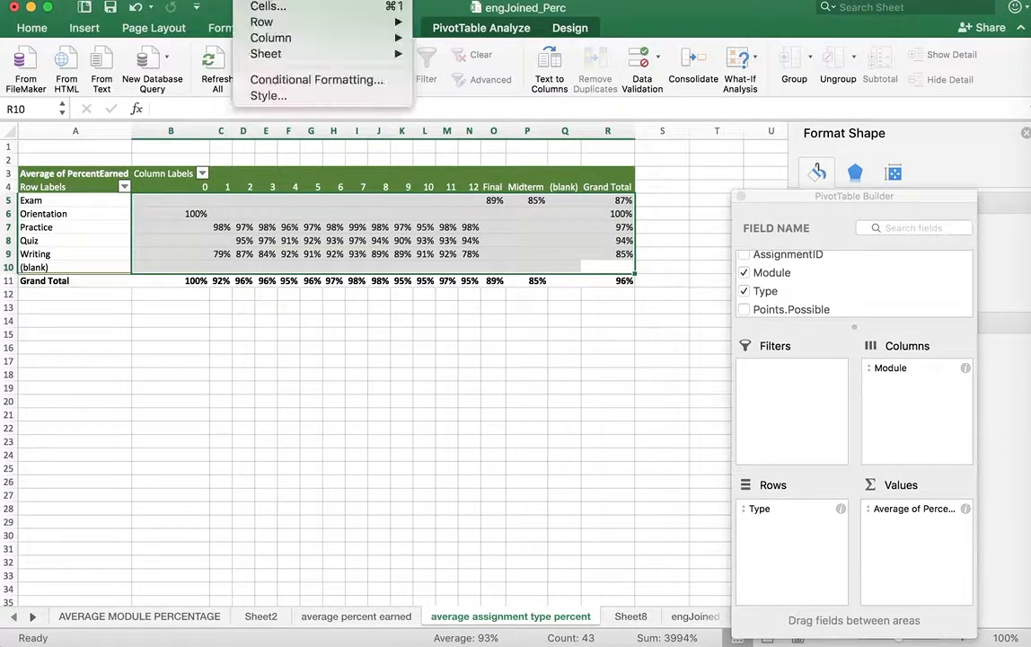
{"action": "left_click", "coordinate": [337, 79]}
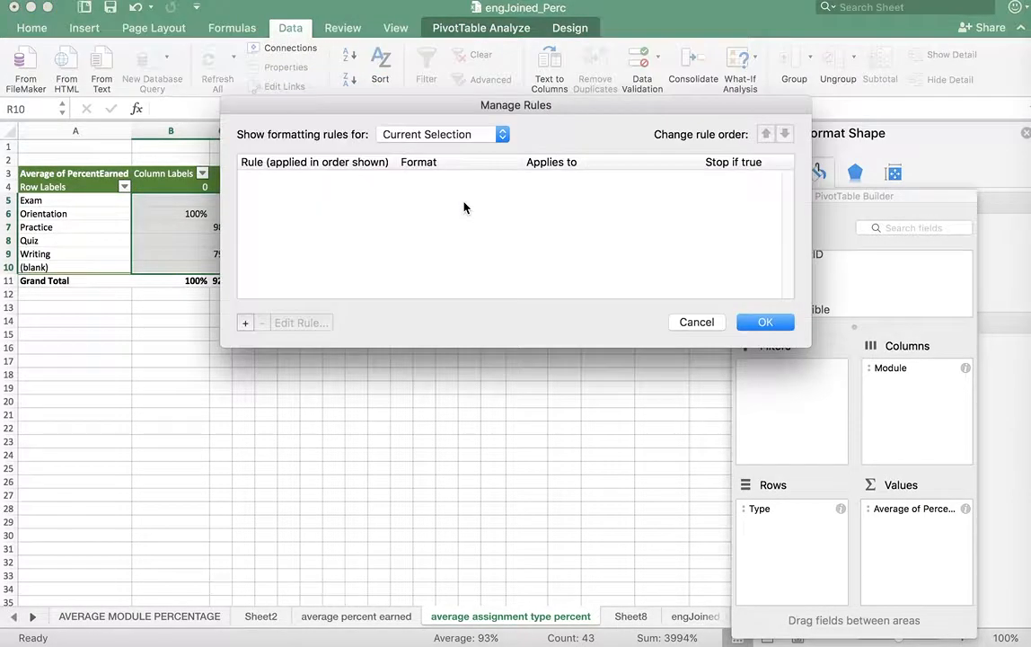
{"action": "left_click_drag", "start_coordinate": [439, 121], "coordinate": [333, 353]}
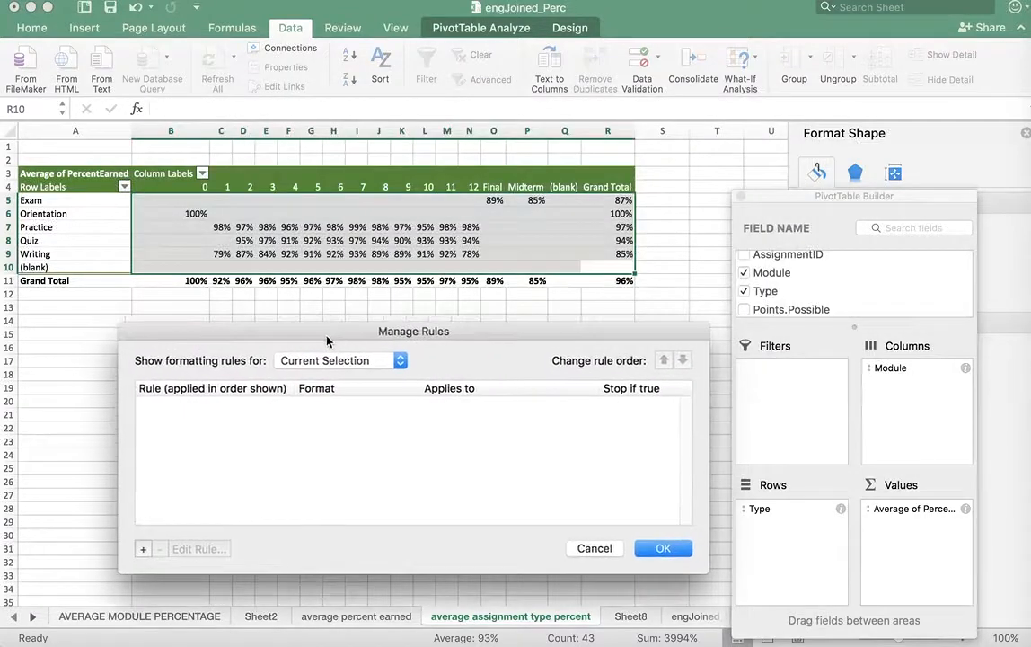
{"action": "left_click", "coordinate": [139, 555]}
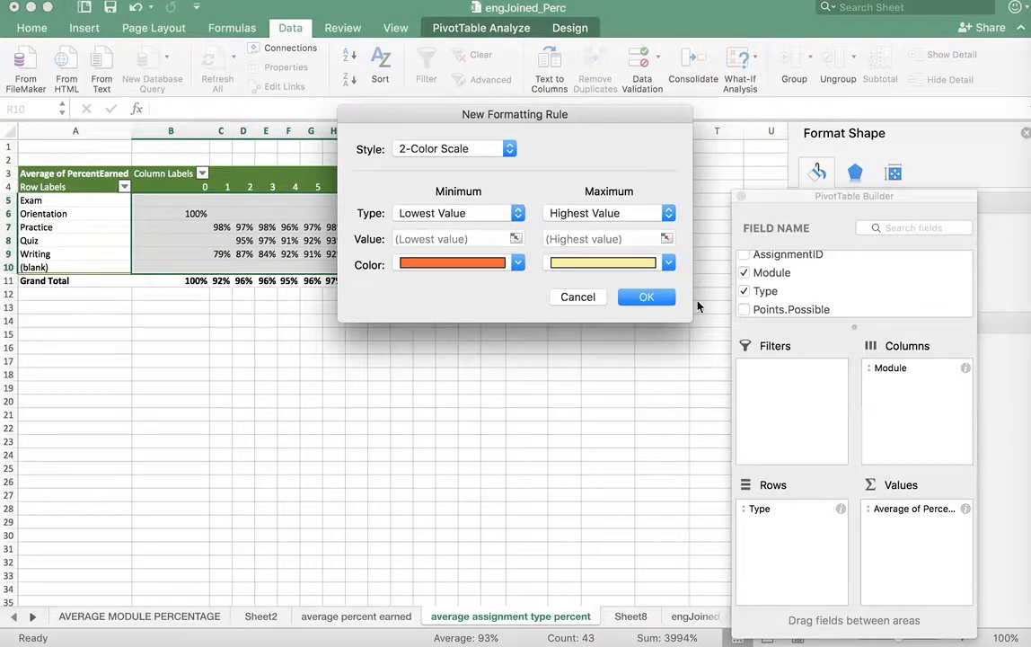
Set the color scale to run from white at the lowest value to medium-light green at the highest, and apply it to the pivot table
{"action": "left_click", "coordinate": [668, 263]}
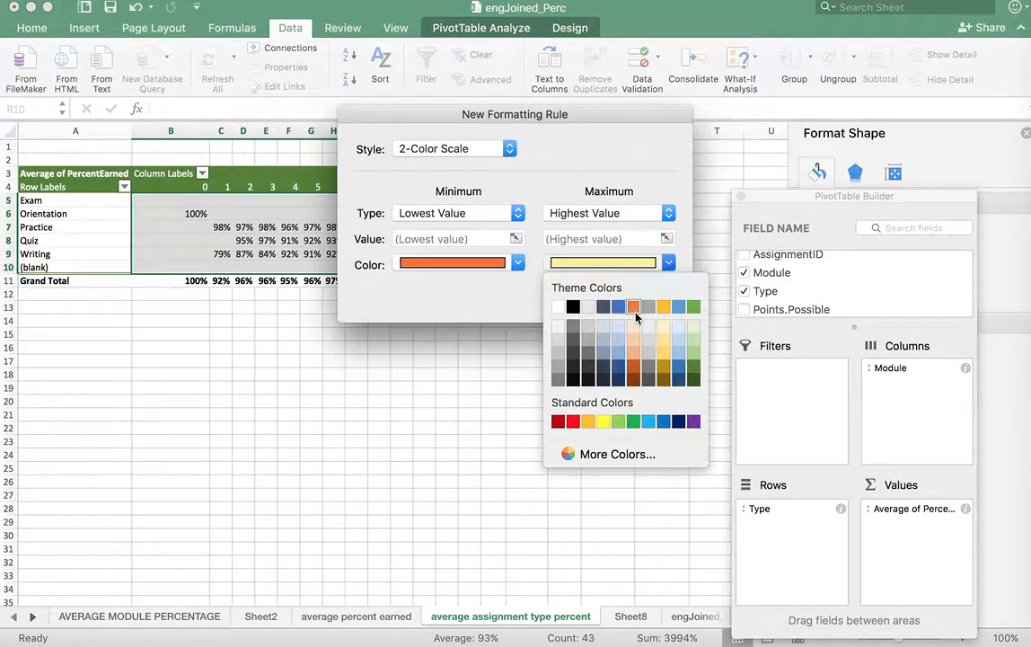
{"action": "left_click", "coordinate": [691, 324]}
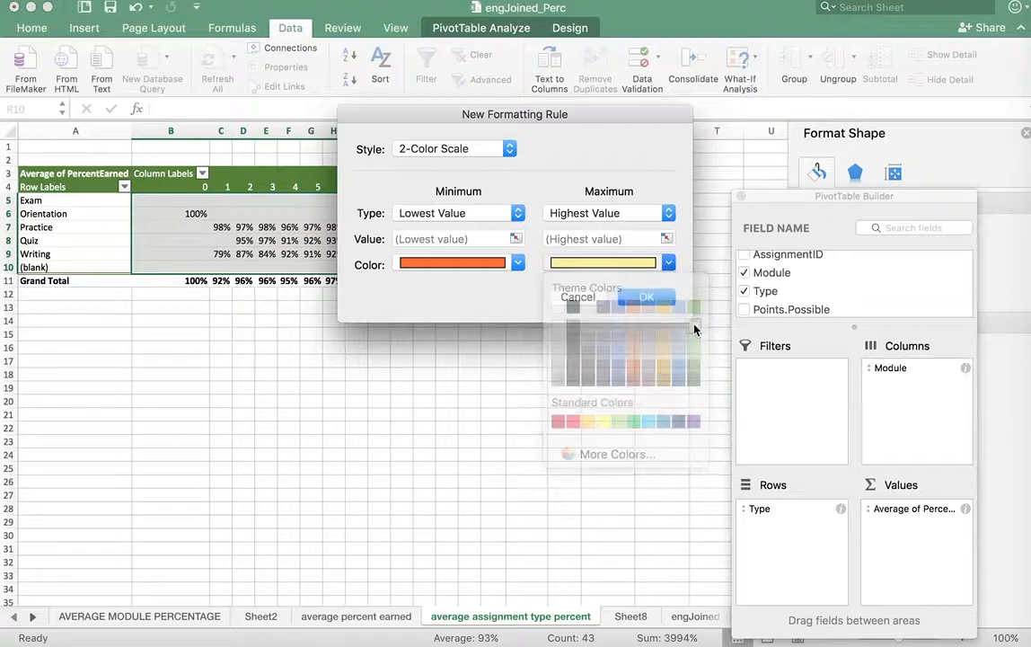
{"action": "left_click", "coordinate": [668, 262]}
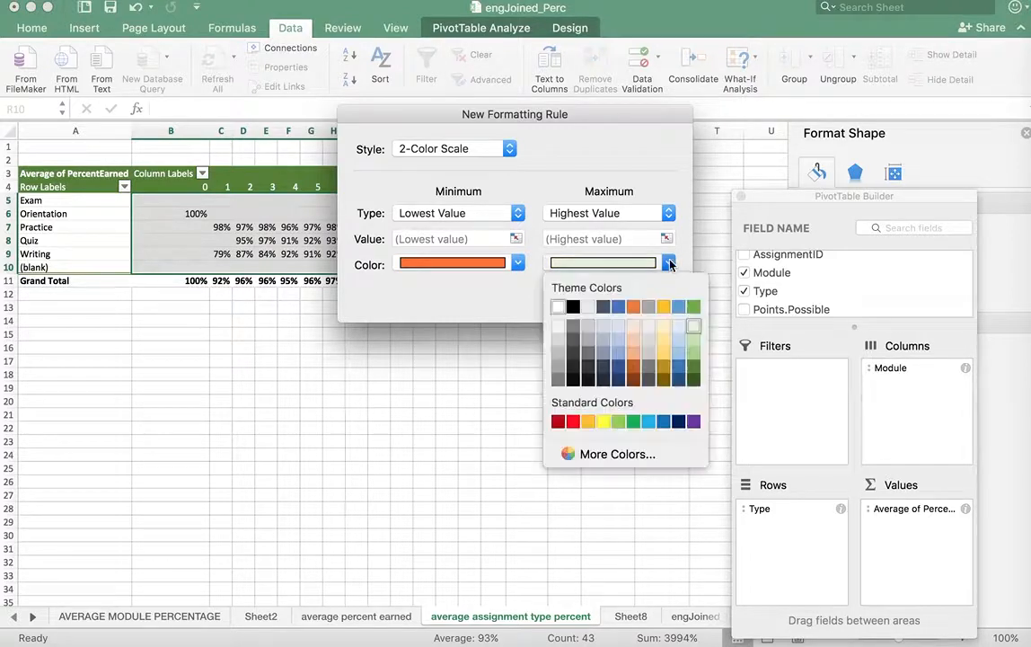
{"action": "left_click", "coordinate": [695, 354]}
{"action": "left_click", "coordinate": [518, 264]}
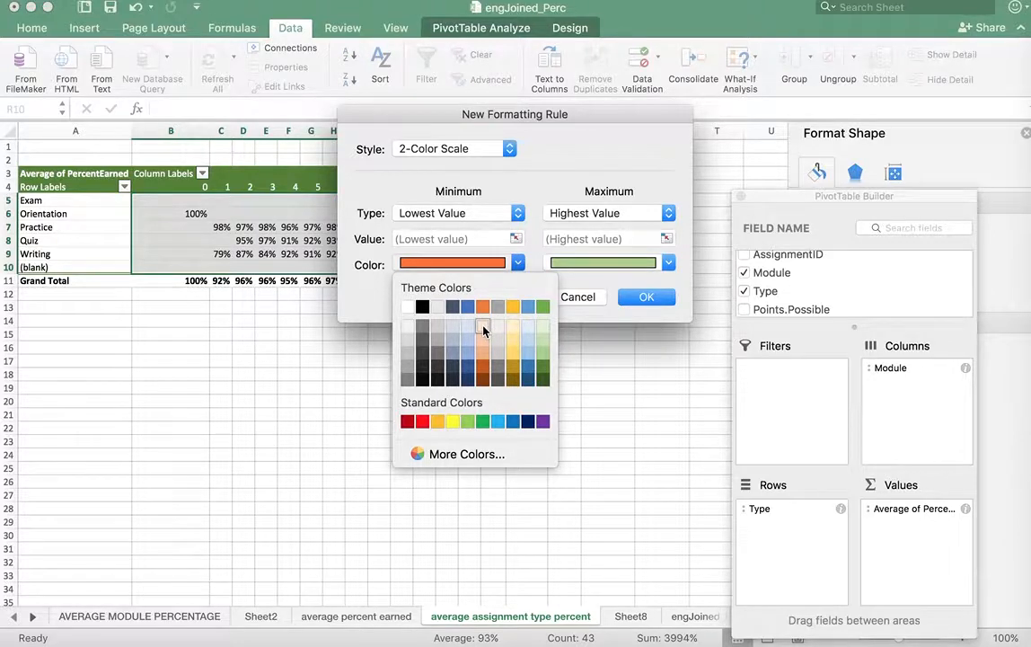
{"action": "left_click", "coordinate": [407, 308]}
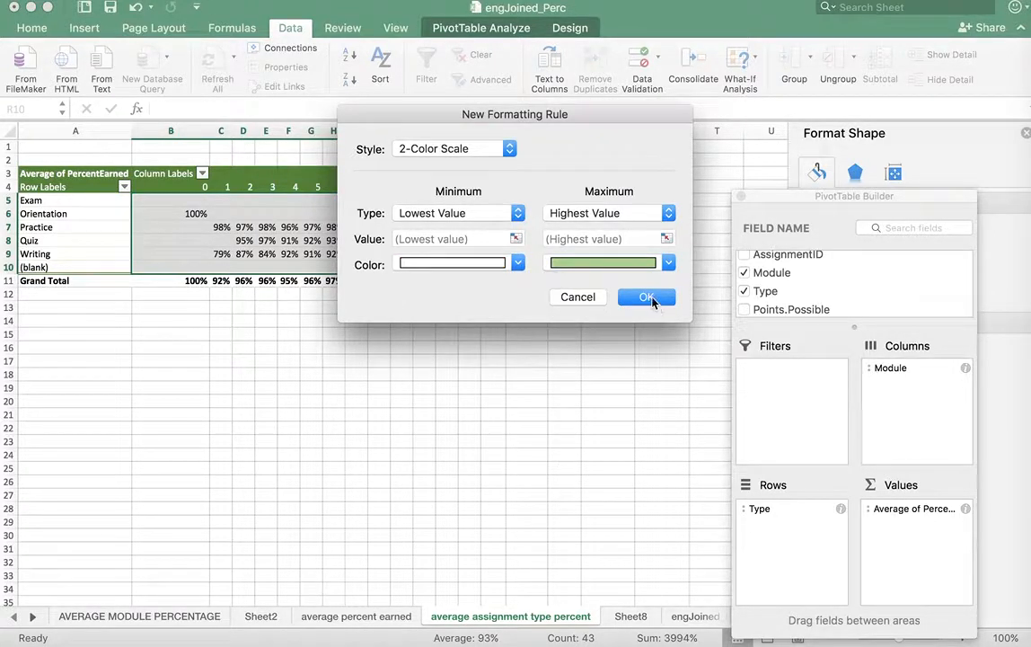
{"action": "left_click", "coordinate": [658, 299]}
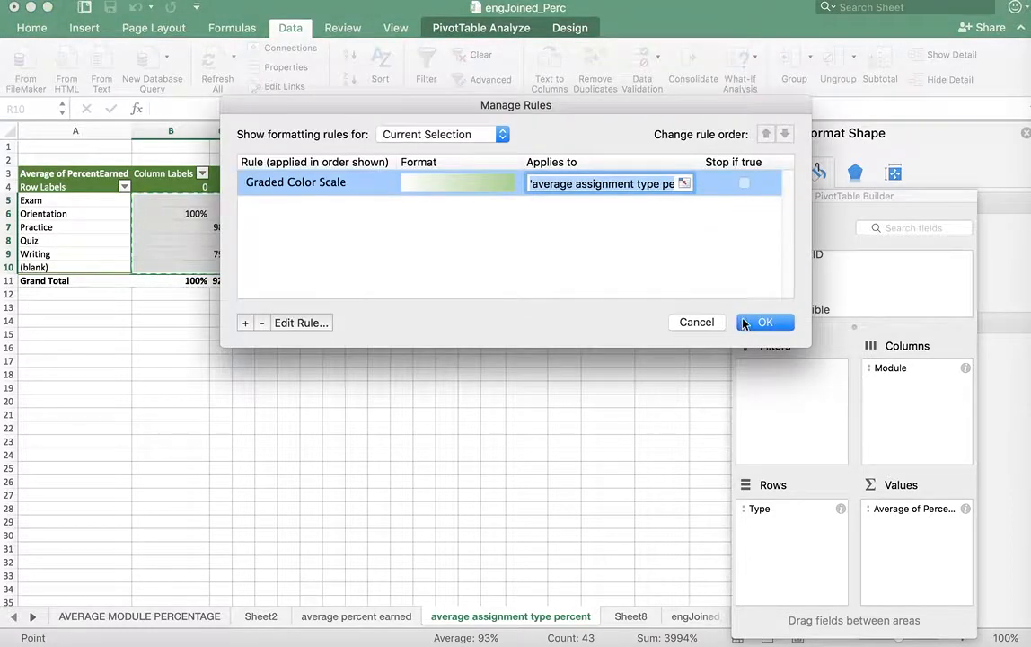
{"action": "left_click", "coordinate": [762, 321]}
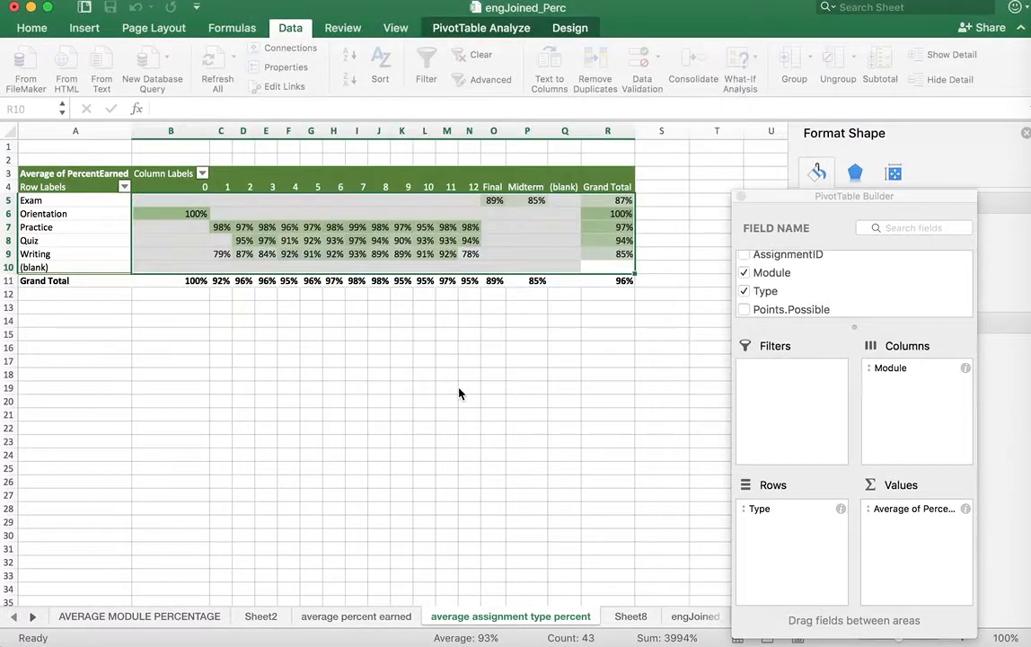
{"action": "left_click", "coordinate": [425, 400]}
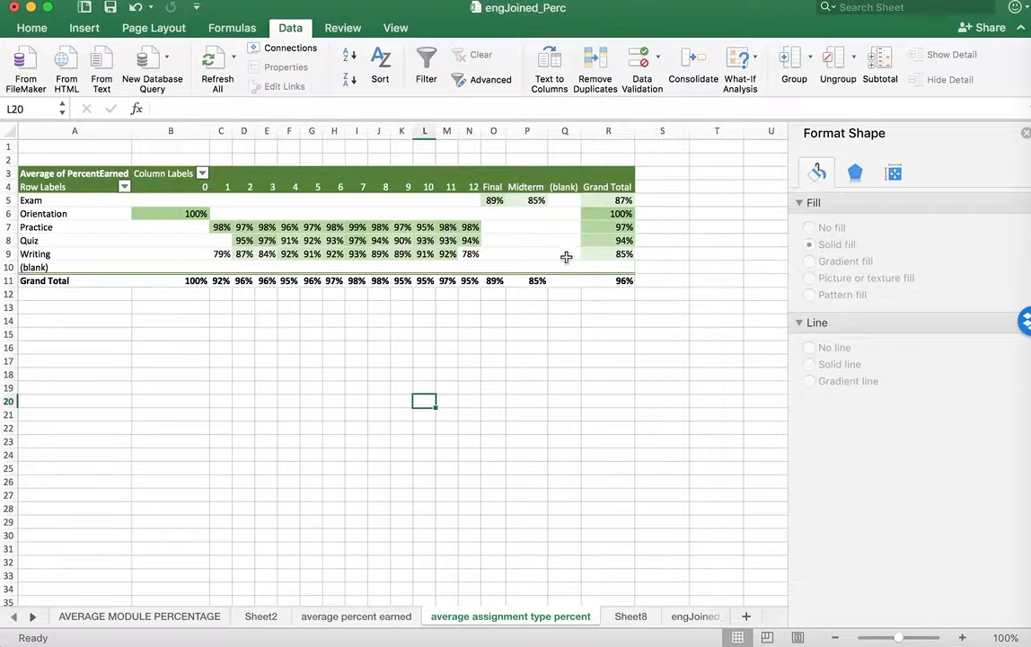
{"action": "left_click", "coordinate": [469, 254]}
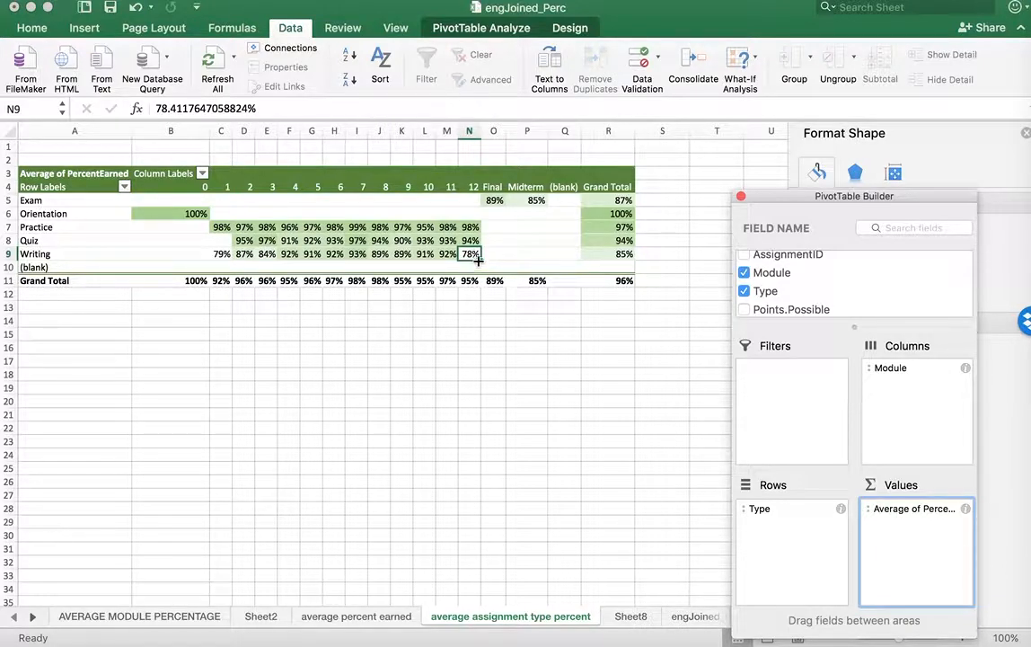
{"action": "left_click", "coordinate": [221, 257]}
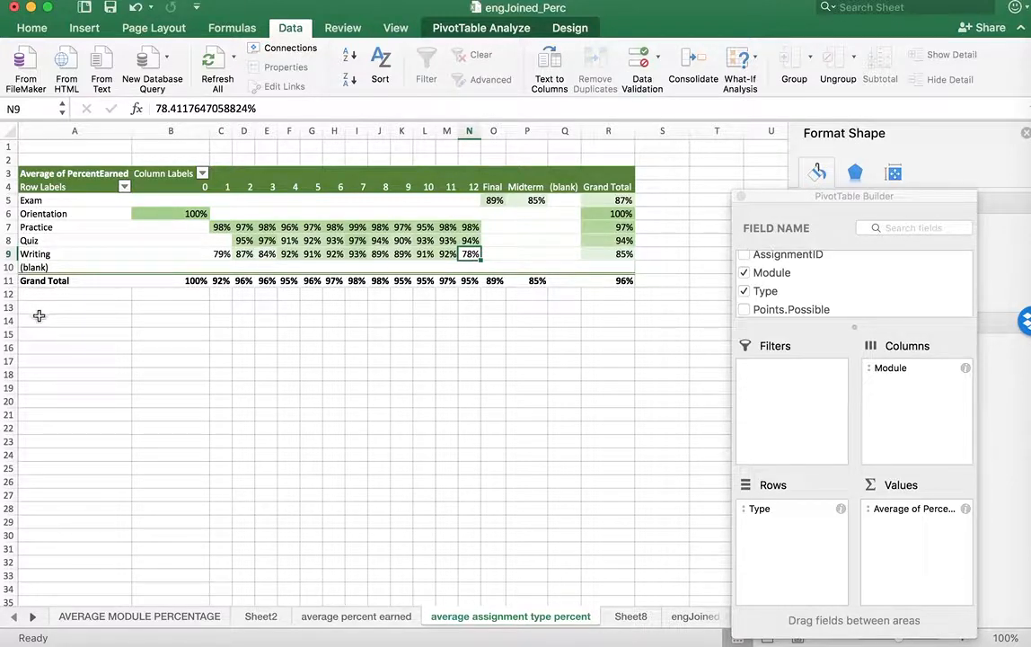
Copy the color-scaled pivot table range A2:S12 and paste it below the original, starting at A18
{"action": "left_click_drag", "start_coordinate": [29, 309], "coordinate": [622, 426]}
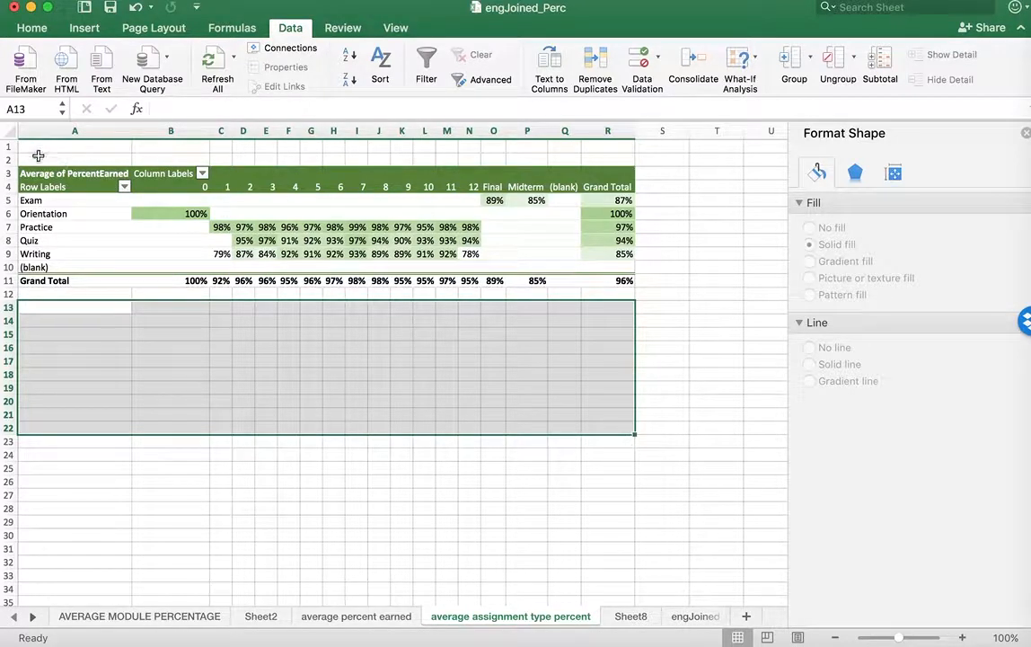
{"action": "left_click_drag", "start_coordinate": [37, 156], "coordinate": [640, 299]}
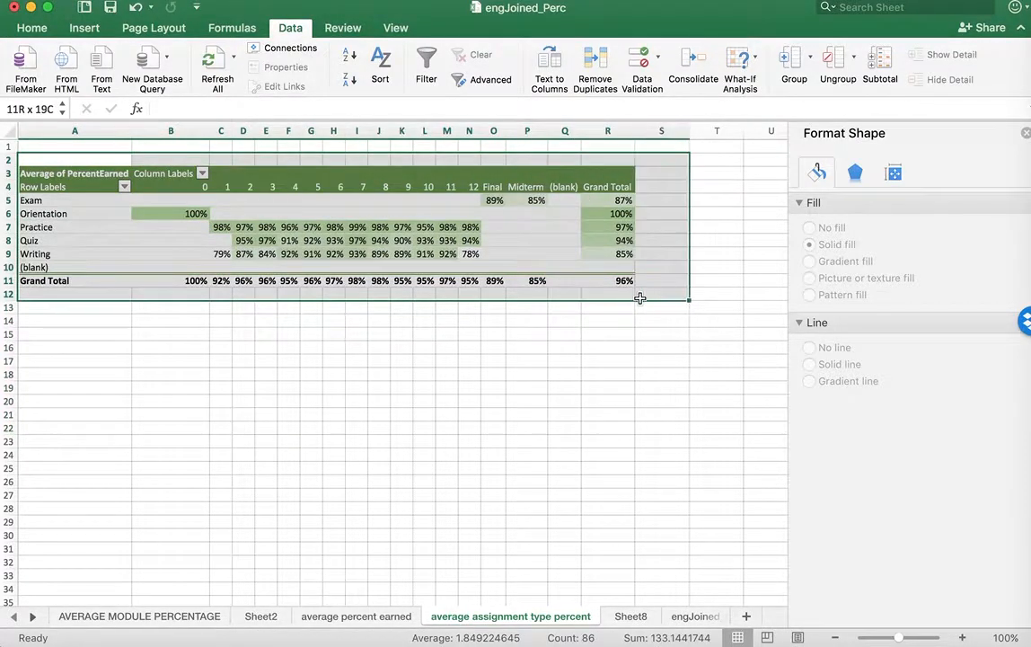
{"action": "key", "text": "cmd+c"}
{"action": "left_click", "coordinate": [83, 377]}
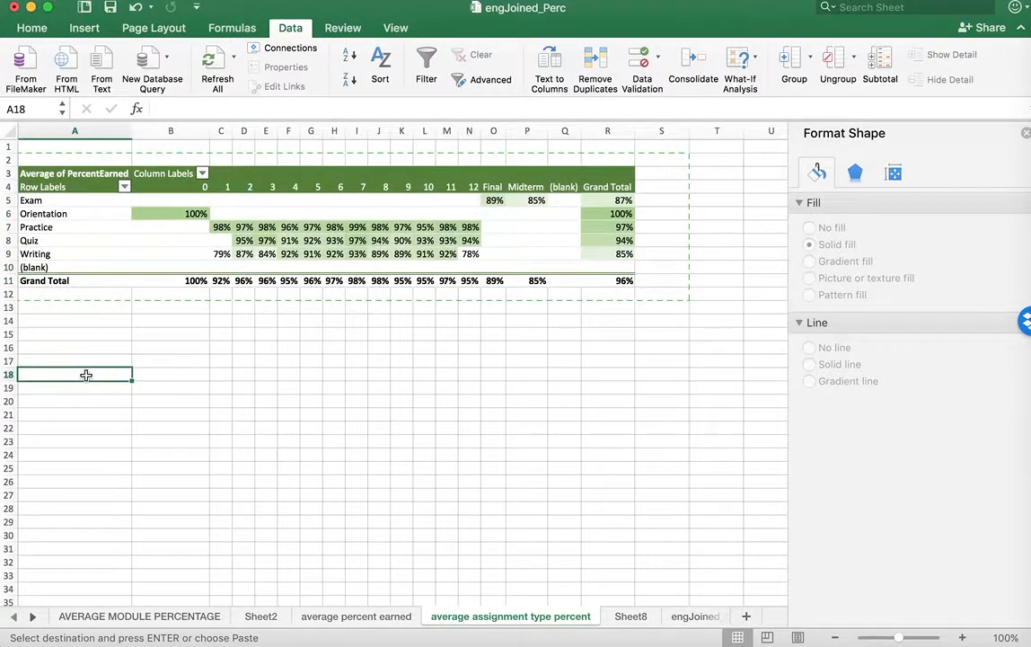
{"action": "key", "text": "super+v"}
Summarize PercentEarned by Count in the lower copy of the pivot table
{"action": "left_click", "coordinate": [526, 428]}
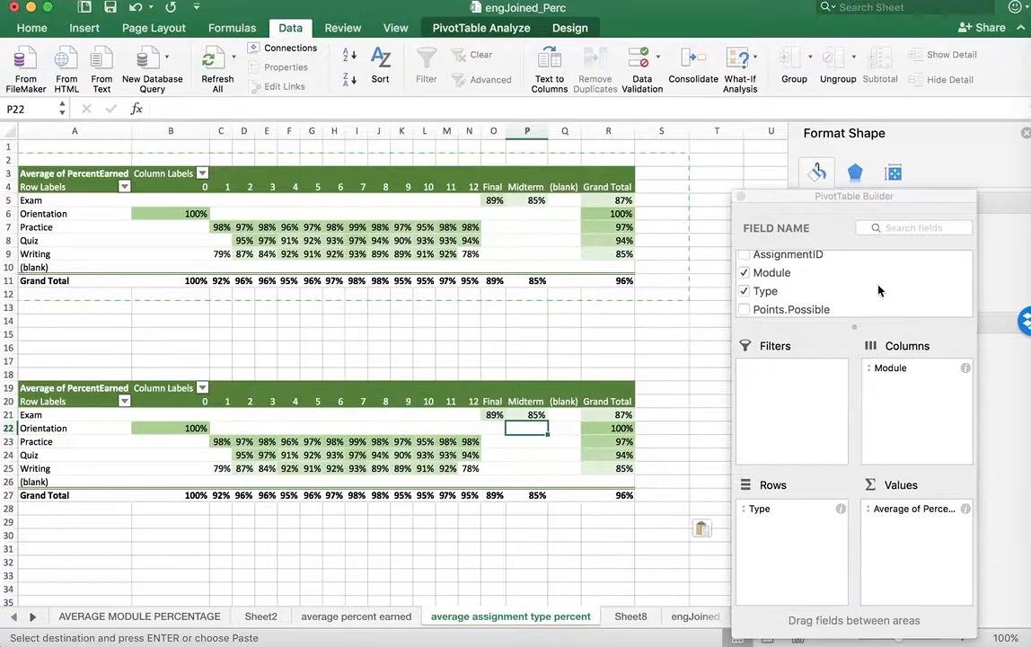
{"action": "left_click", "coordinate": [966, 510]}
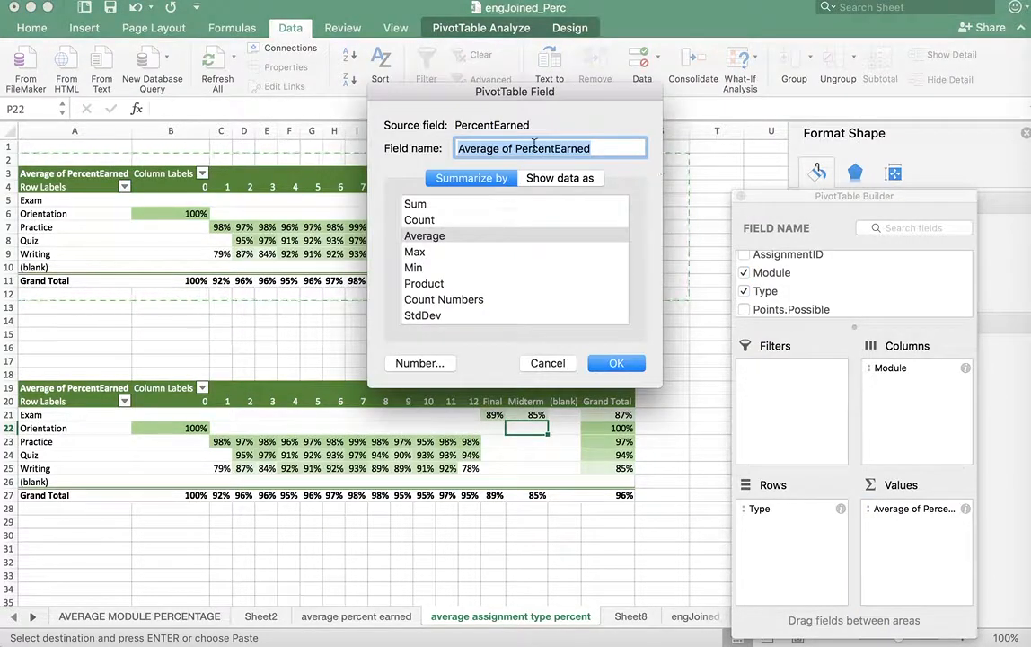
{"action": "left_click", "coordinate": [419, 220]}
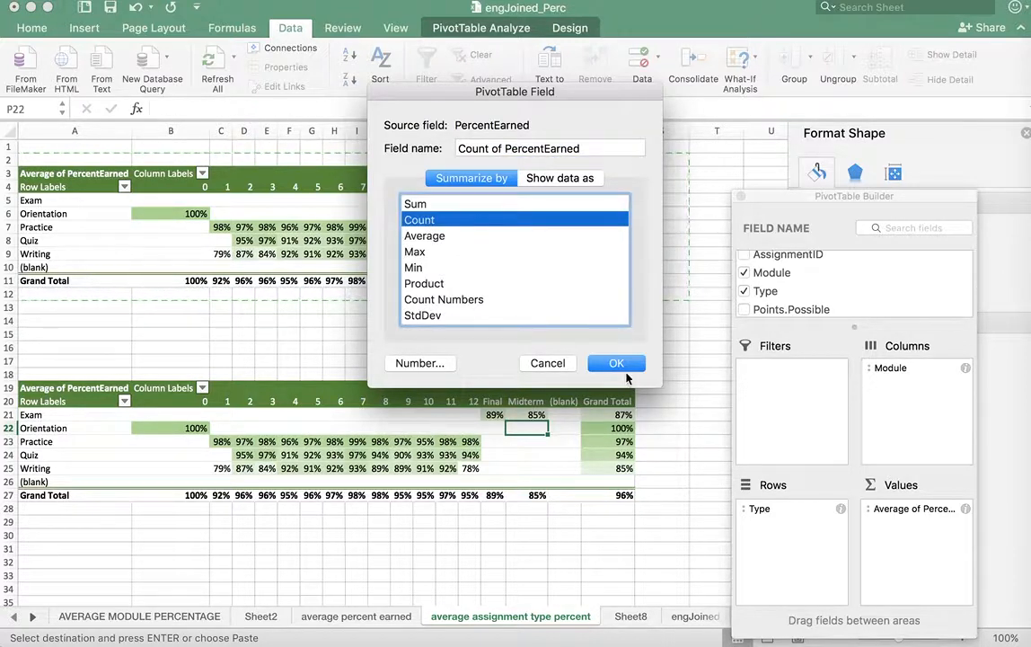
{"action": "left_click", "coordinate": [619, 366]}
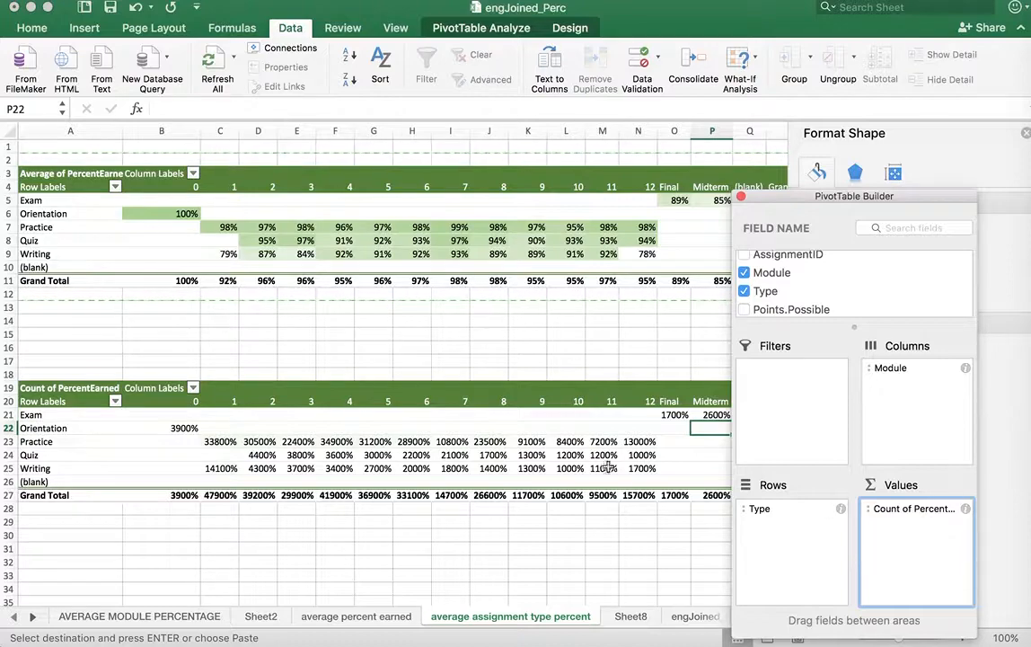
Format the Count of PercentEarned values as Number with 0 decimal places
{"action": "scroll", "coordinate": [598, 503], "scroll_direction": "right", "scroll_amount": 5}
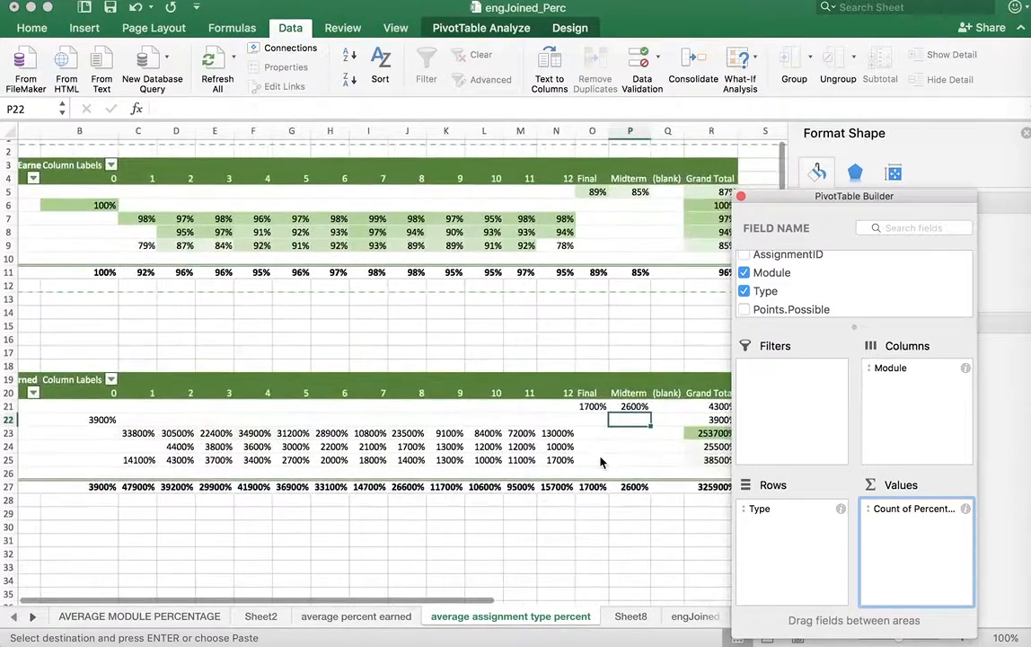
{"action": "scroll", "coordinate": [596, 540], "scroll_direction": "left", "scroll_amount": 5}
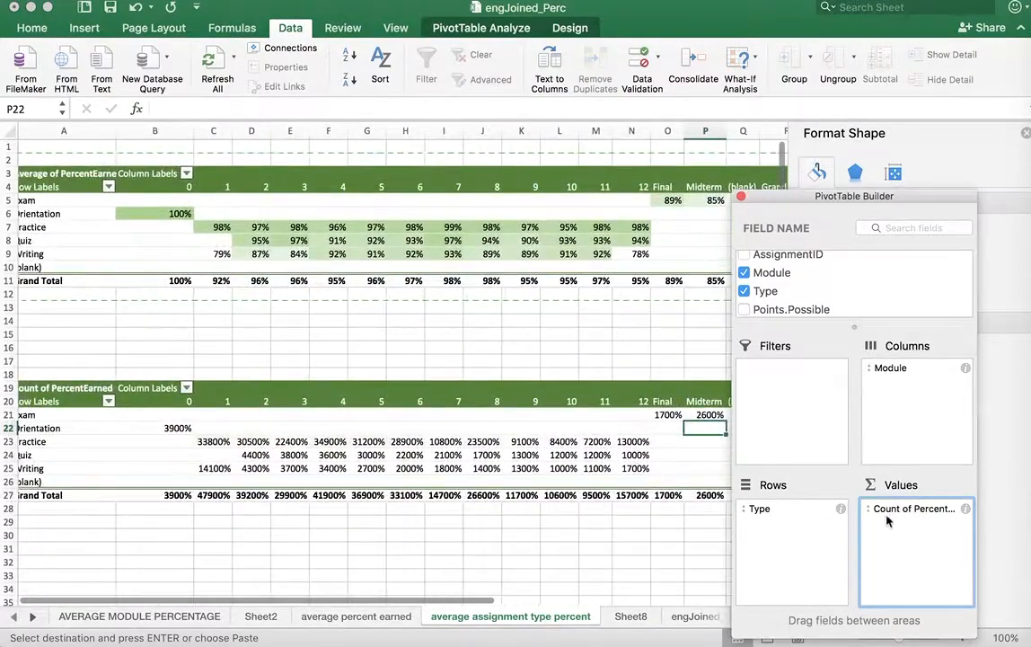
{"action": "left_click", "coordinate": [965, 508]}
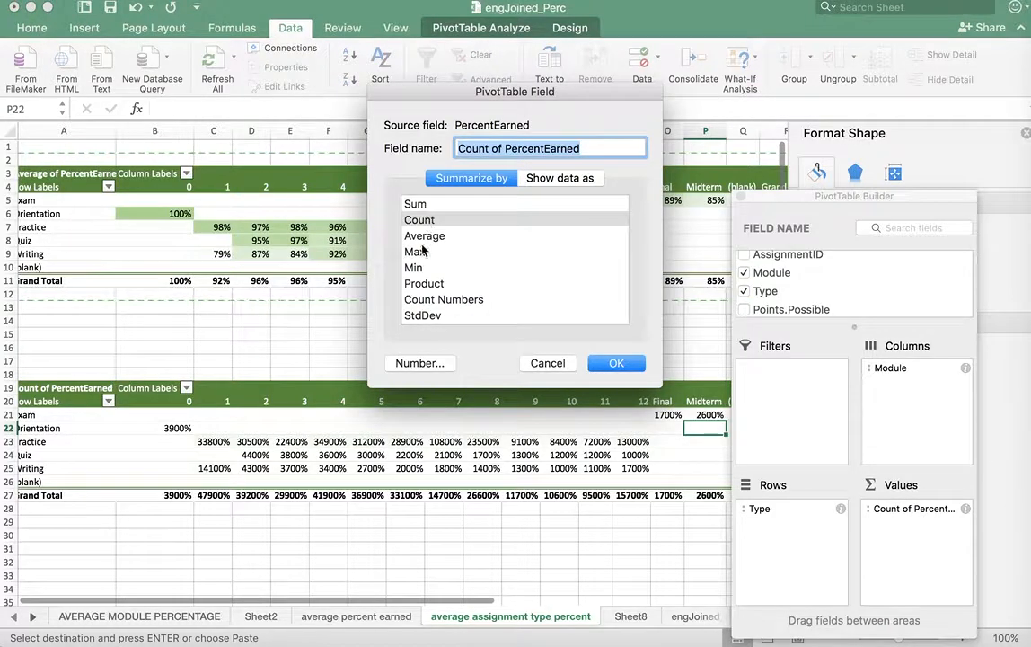
{"action": "left_click", "coordinate": [418, 364]}
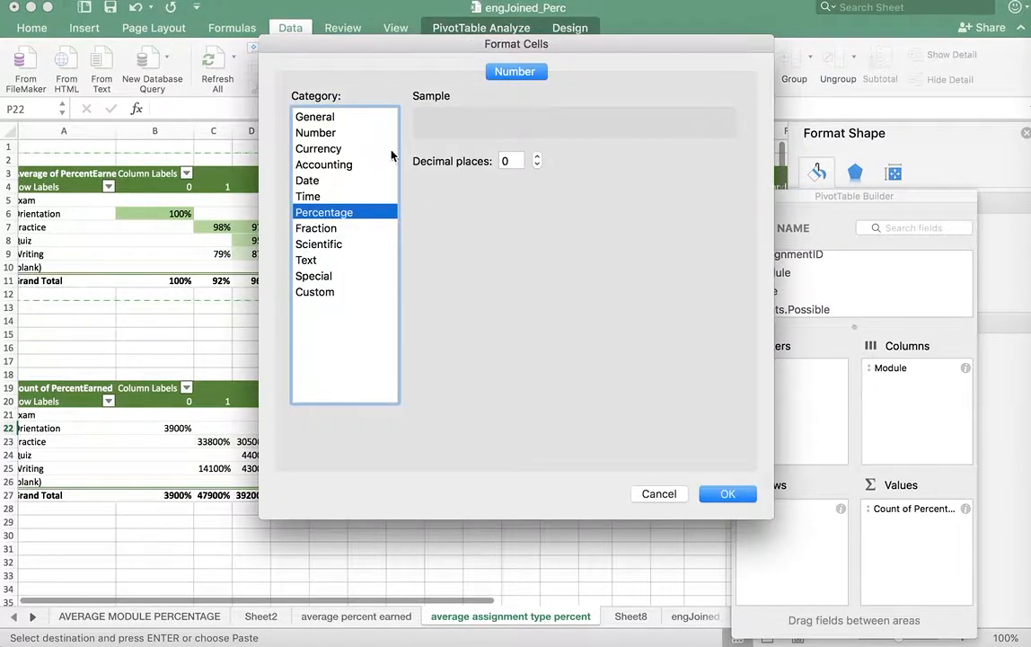
{"action": "left_click", "coordinate": [329, 120]}
{"action": "left_click", "coordinate": [329, 132]}
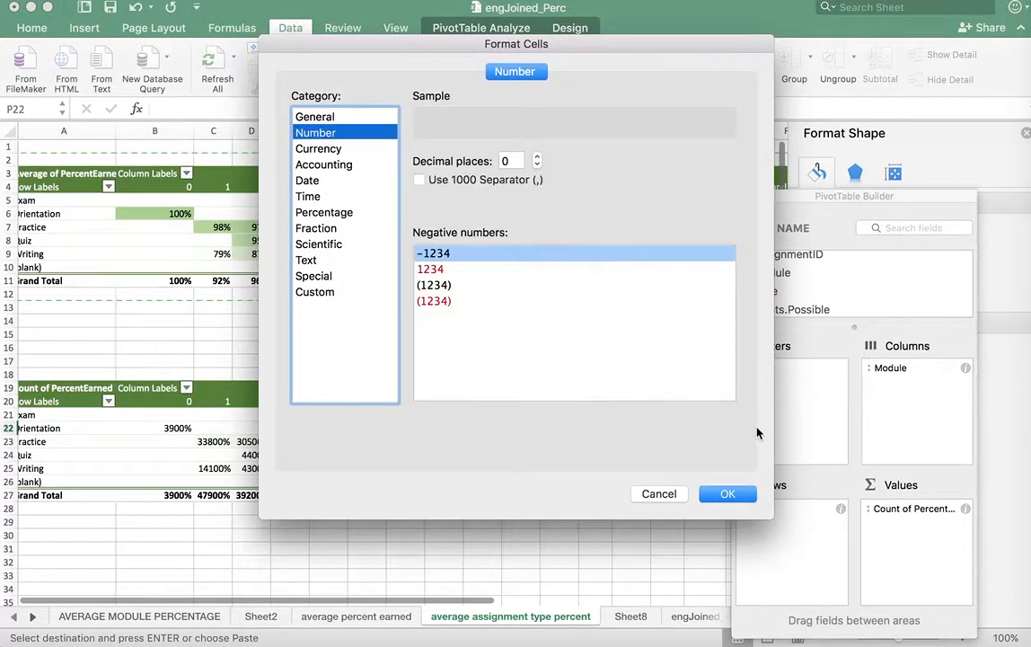
{"action": "left_click", "coordinate": [728, 494]}
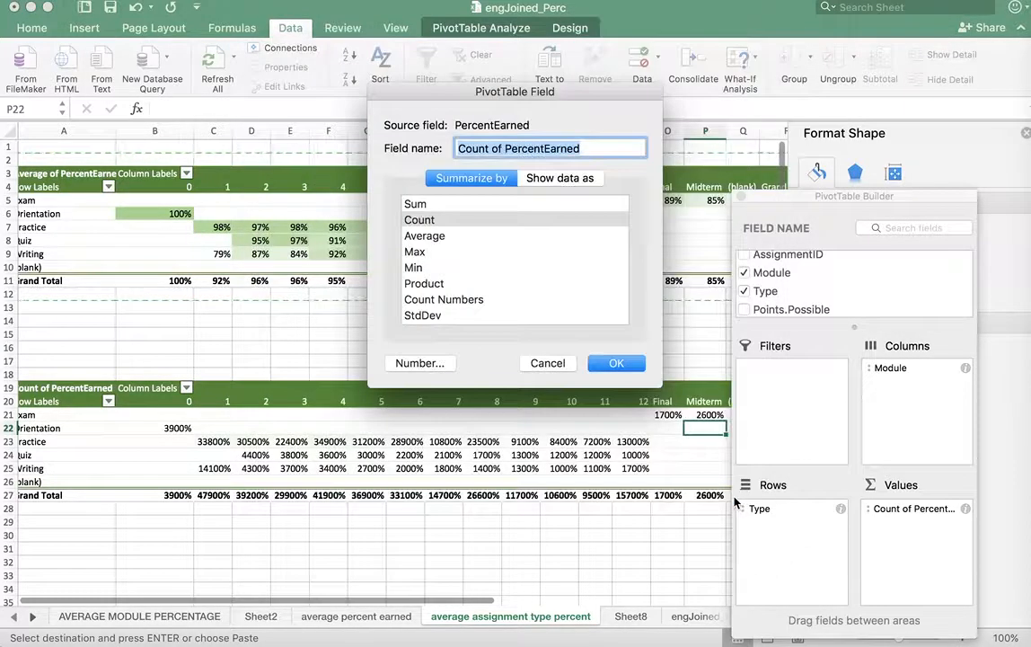
{"action": "left_click", "coordinate": [615, 364]}
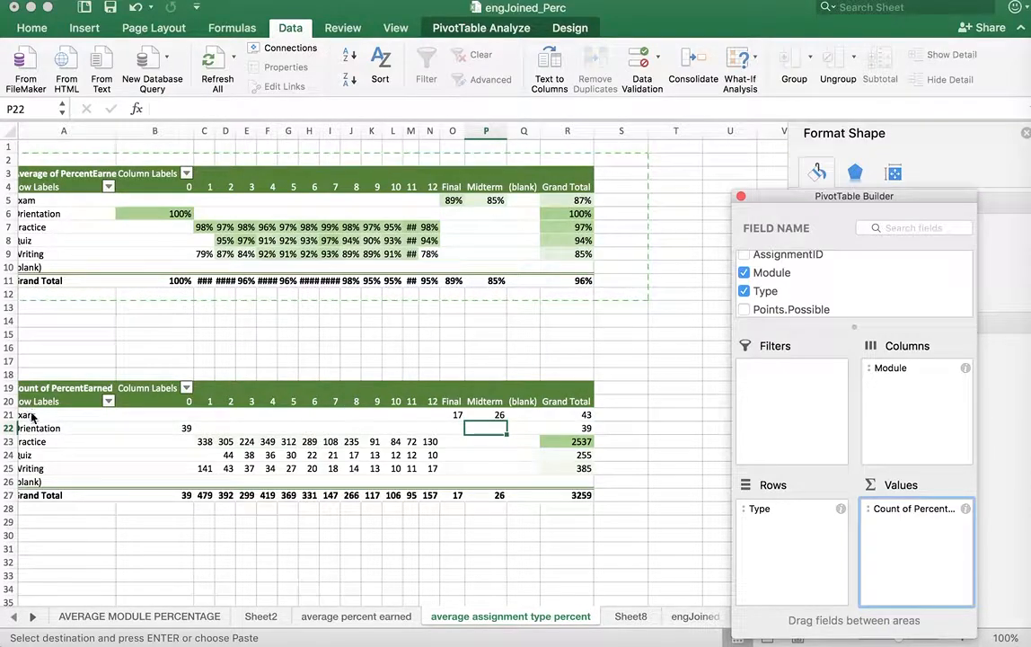
Select the count pivot table's rows A21:R26 and review the conditional formatting rules applied to them
{"action": "left_click_drag", "start_coordinate": [490, 428], "coordinate": [579, 473]}
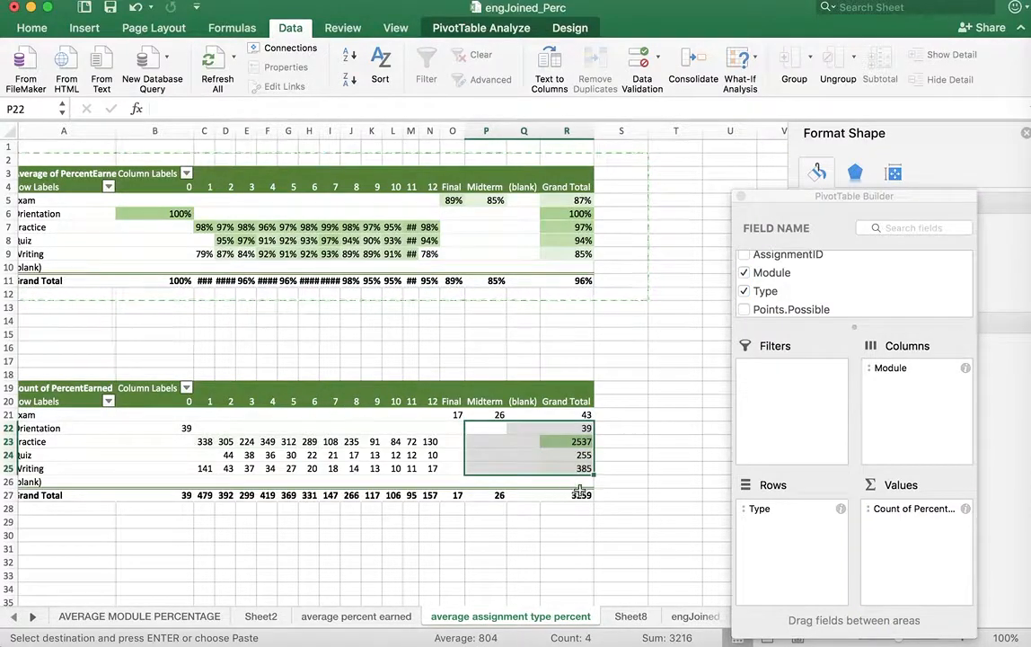
{"action": "left_click", "coordinate": [577, 482]}
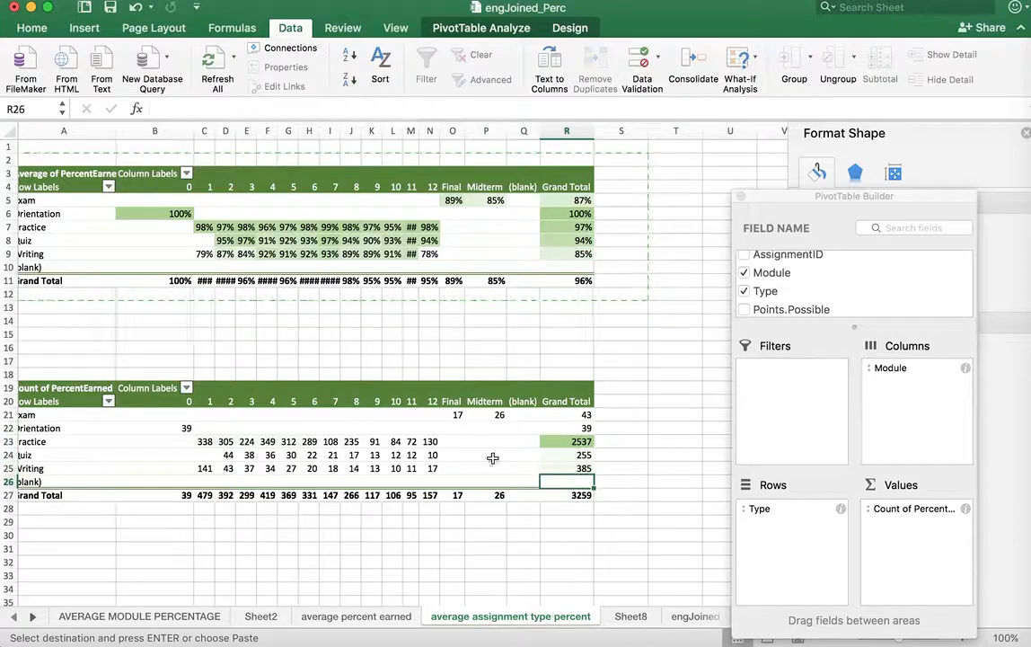
{"action": "left_click", "coordinate": [49, 417], "text": "shift"}
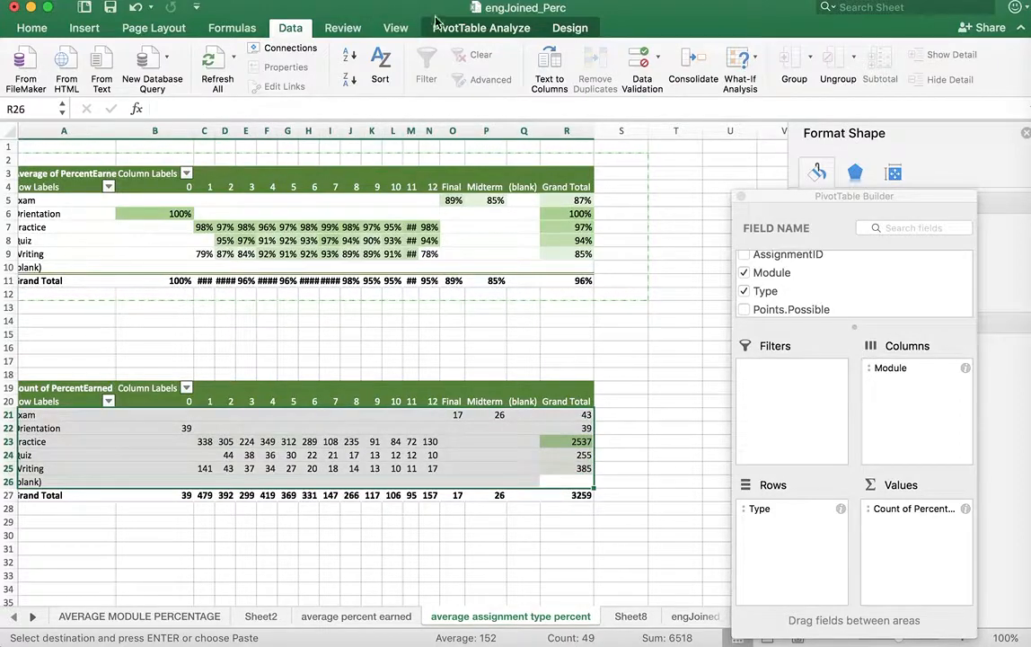
{"action": "left_click_drag", "start_coordinate": [358, 7], "coordinate": [393, 9]}
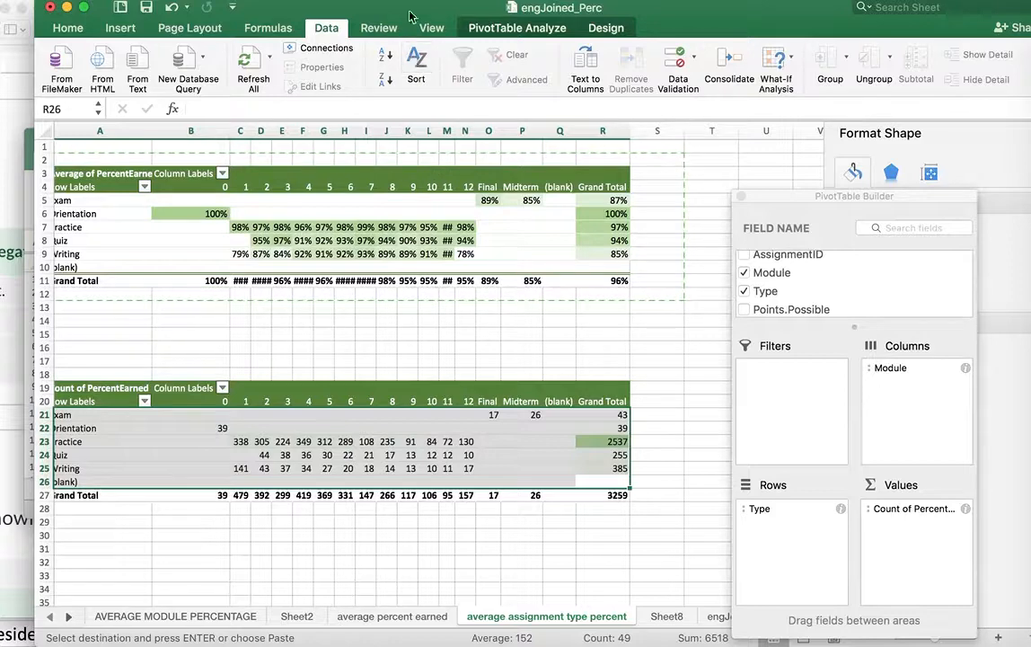
{"action": "left_click", "coordinate": [310, 0]}
{"action": "mouse_move", "coordinate": [349, 0]}
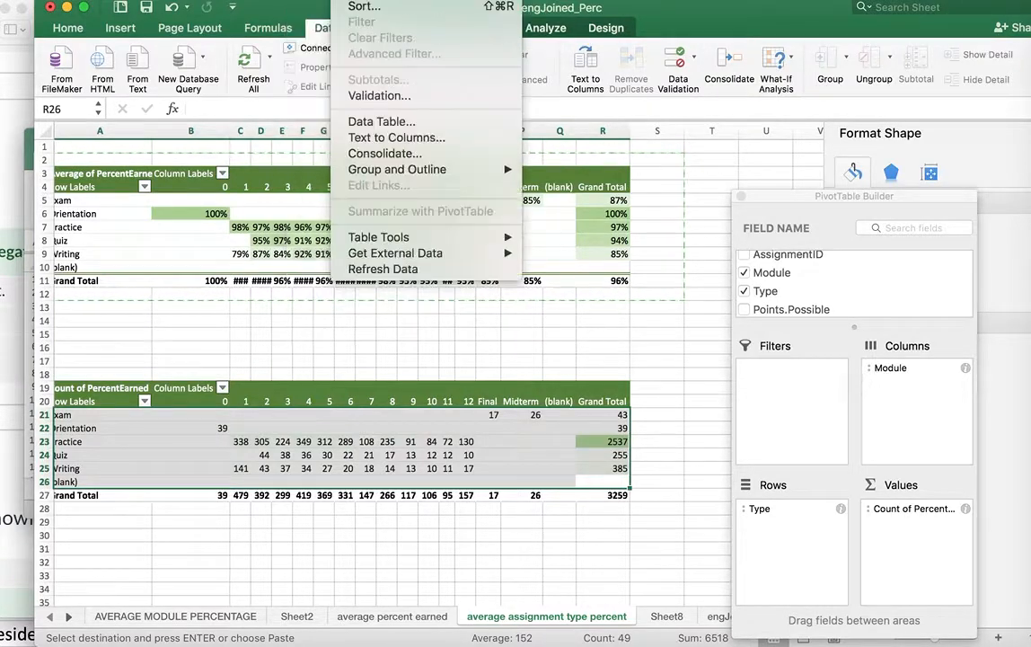
{"action": "mouse_move", "coordinate": [269, 0]}
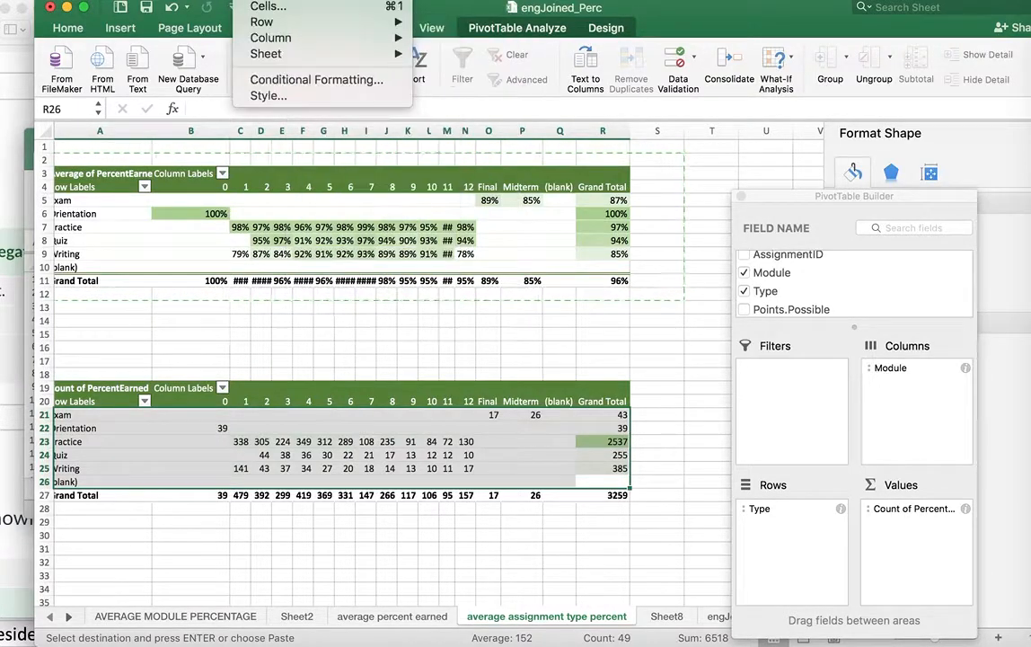
{"action": "left_click", "coordinate": [305, 79]}
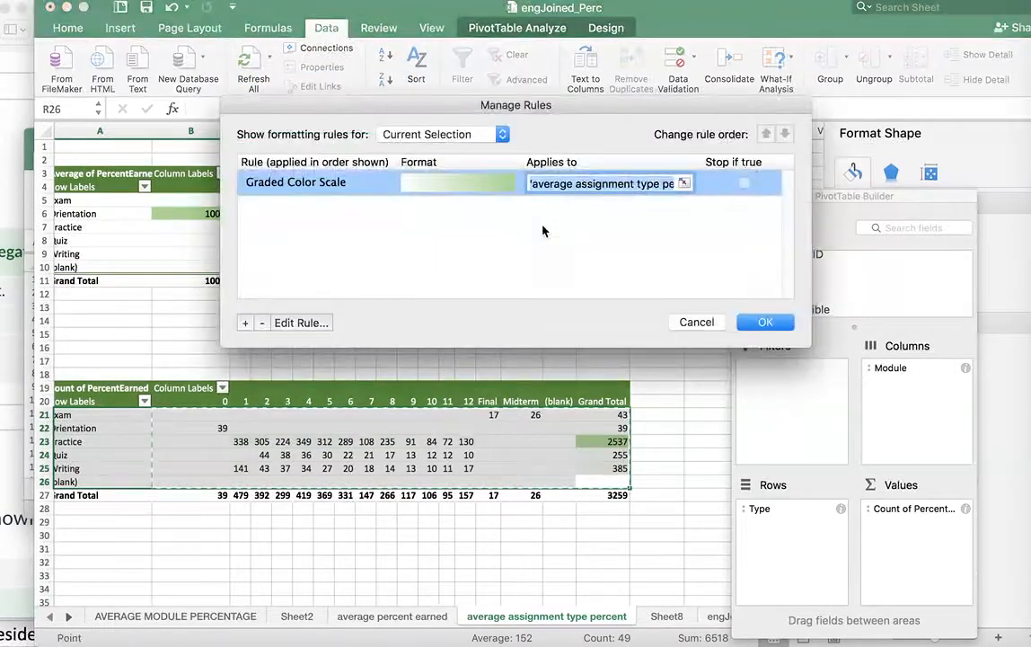
{"action": "left_click", "coordinate": [760, 325]}
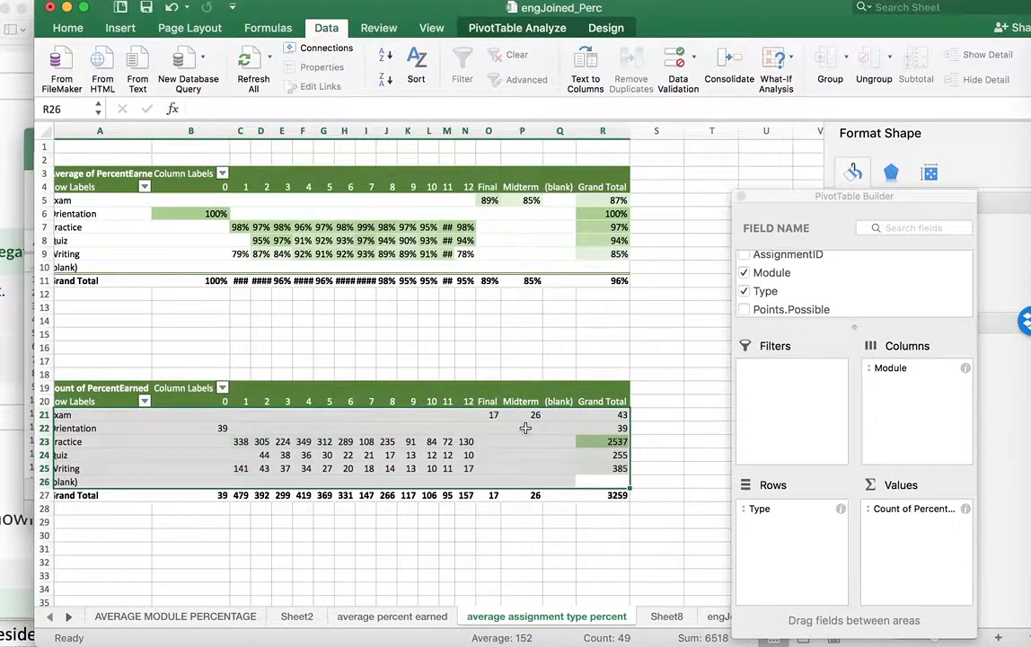
Delete the Graded Color Scale rule from the count pivot table, starting from its grand total cells R21:R26
{"action": "left_click", "coordinate": [562, 473]}
{"action": "left_click_drag", "start_coordinate": [601, 416], "coordinate": [597, 479]}
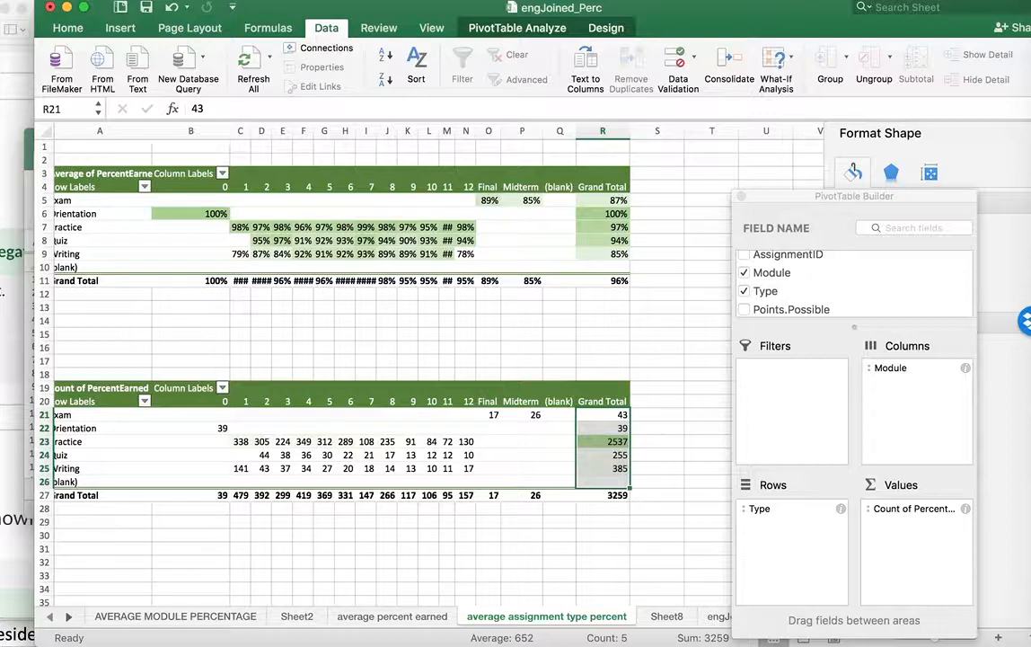
{"action": "left_click", "coordinate": [254, 0]}
{"action": "left_click", "coordinate": [292, 82]}
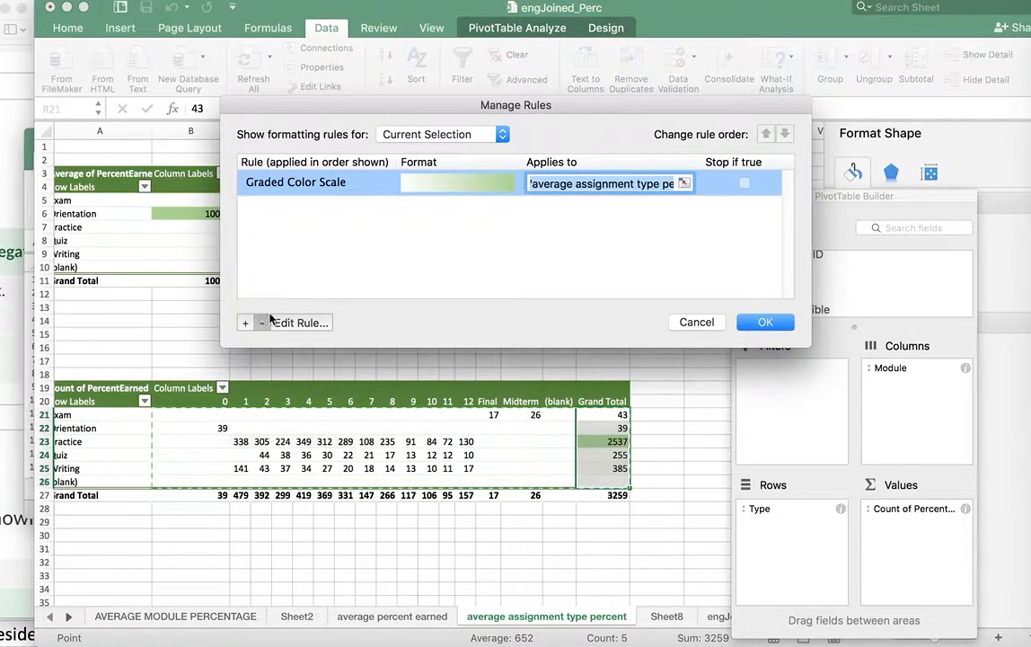
{"action": "left_click", "coordinate": [265, 322]}
{"action": "left_click", "coordinate": [762, 321]}
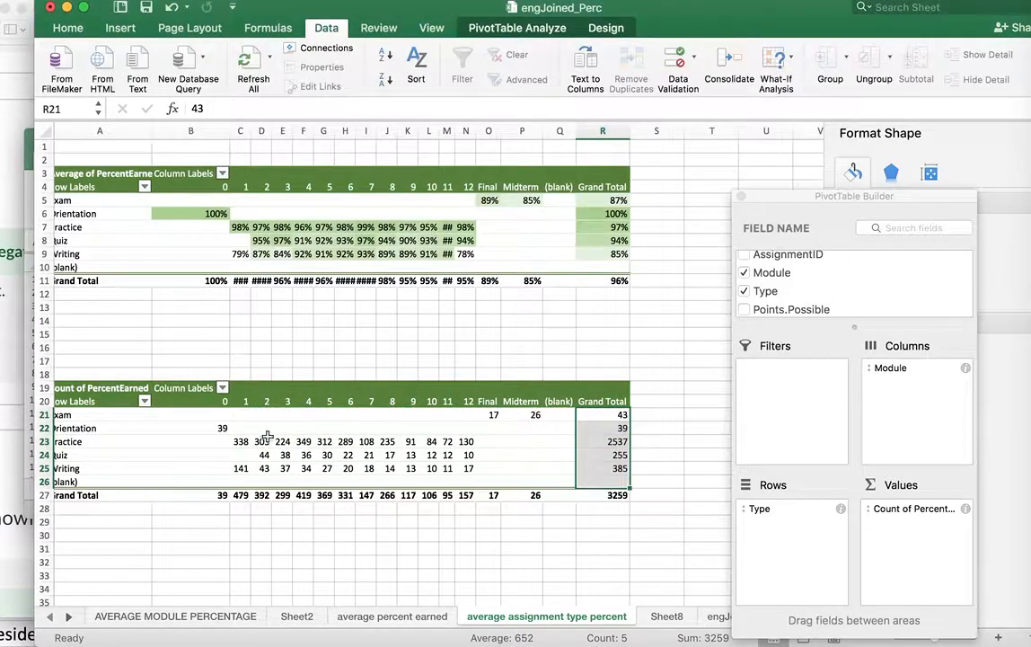
Apply a white-to-green 2-Color Scale rule to cells B21:P26 of the count pivot table
{"action": "left_click_drag", "start_coordinate": [216, 416], "coordinate": [509, 485]}
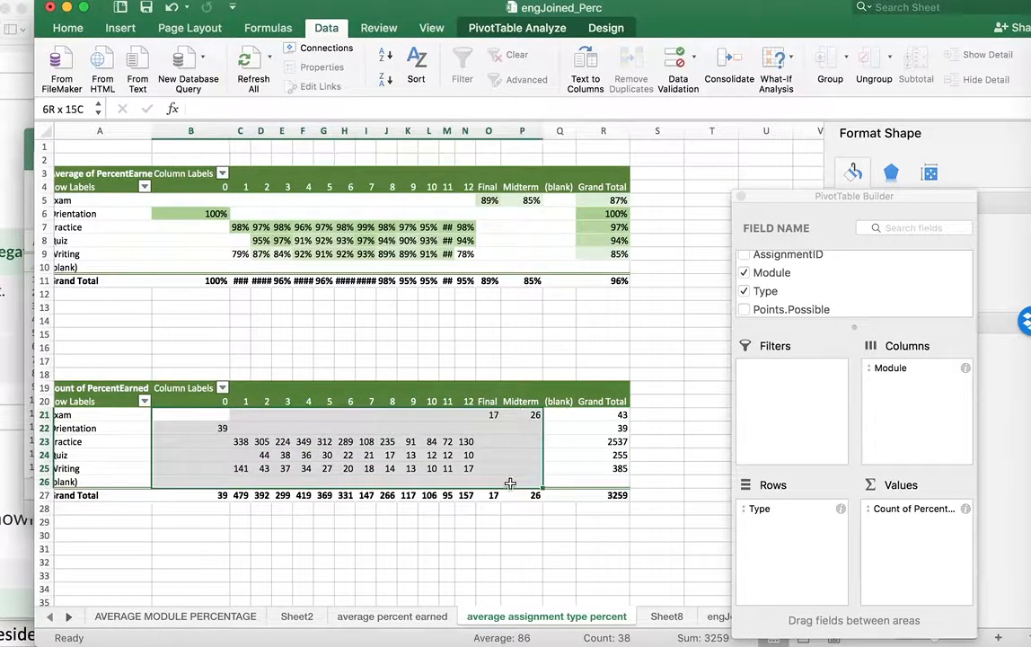
{"action": "left_click", "coordinate": [256, 2]}
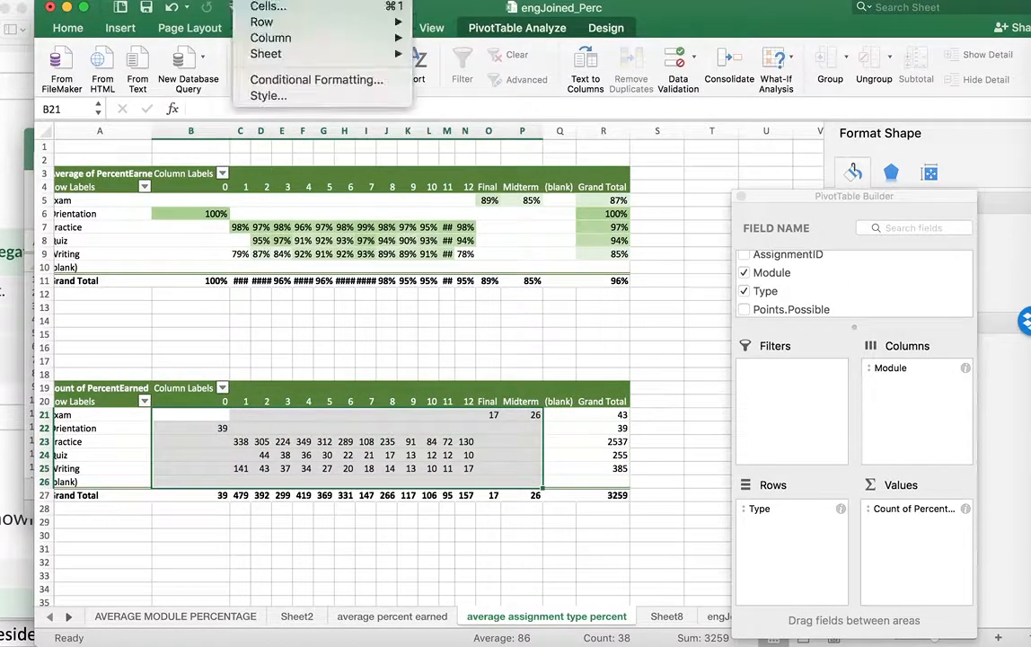
{"action": "left_click", "coordinate": [276, 81]}
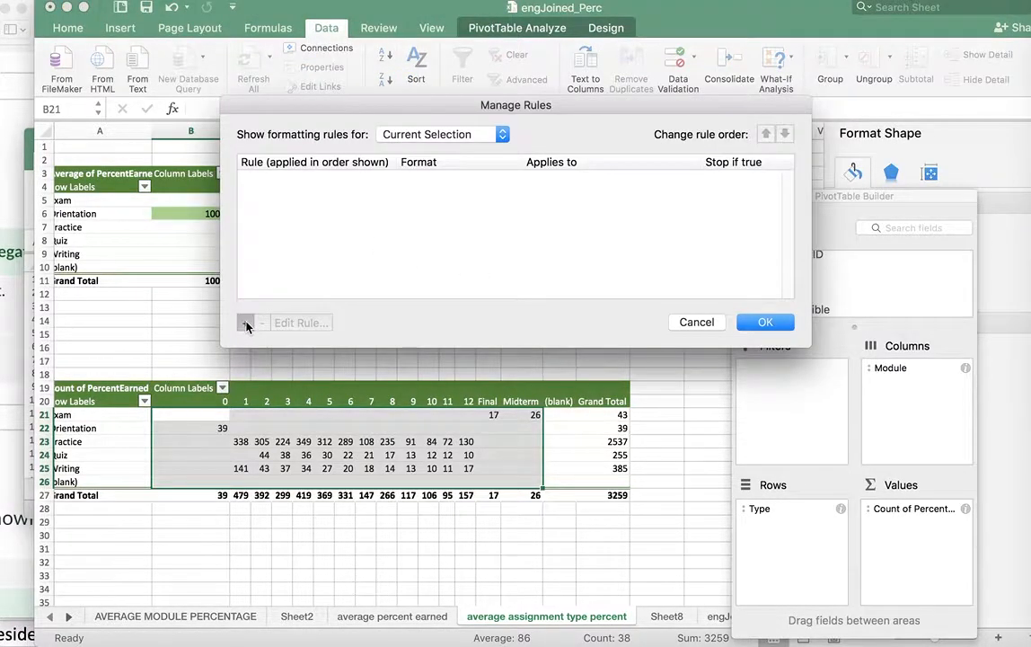
{"action": "left_click", "coordinate": [245, 324]}
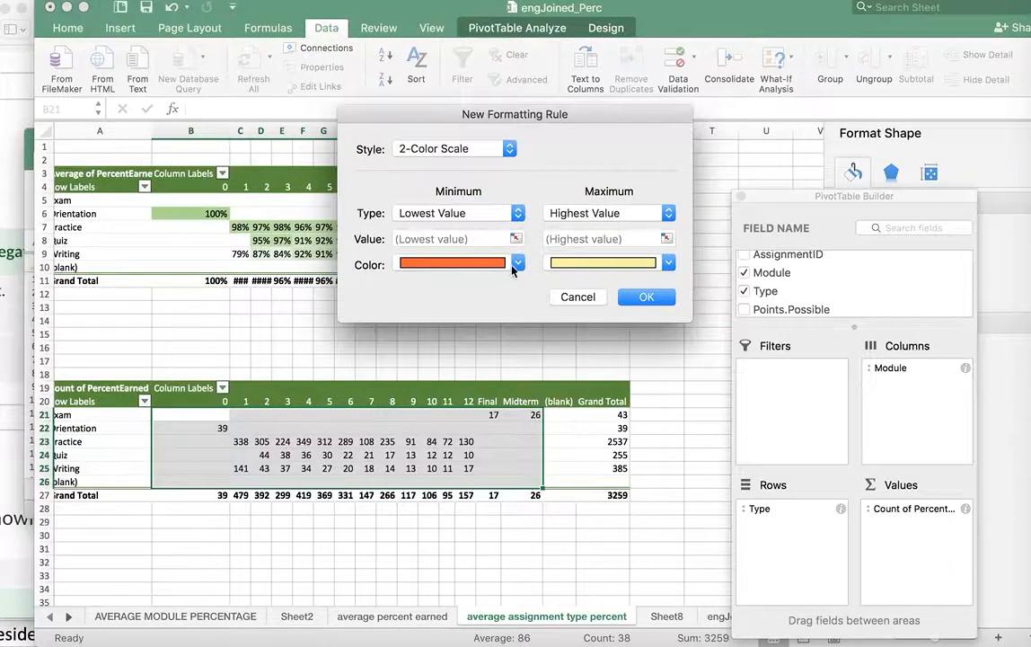
{"action": "left_click", "coordinate": [517, 263]}
{"action": "left_click", "coordinate": [405, 301]}
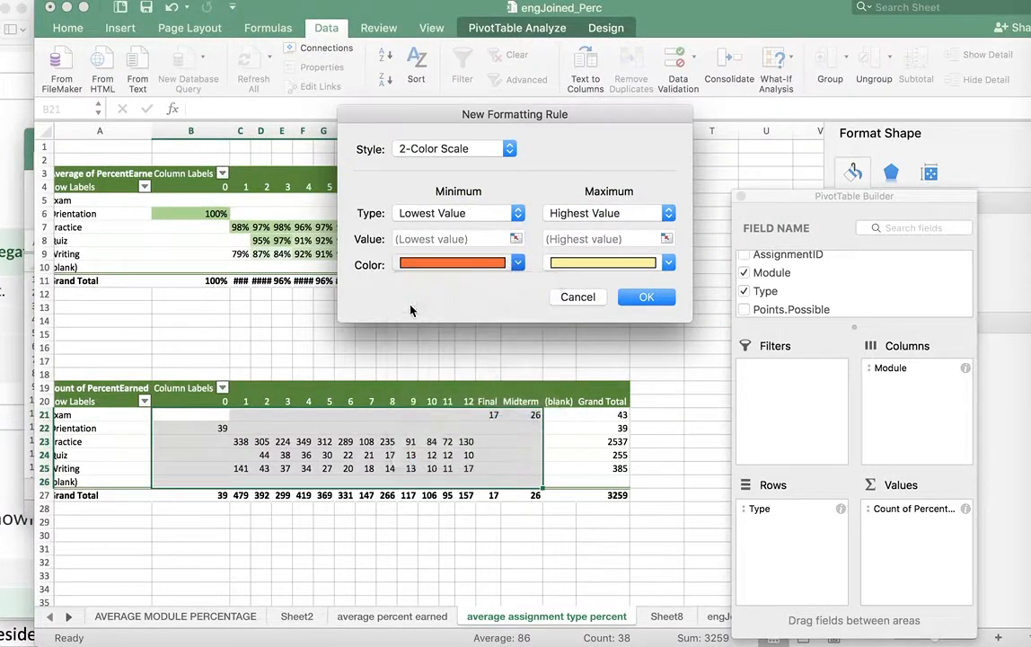
{"action": "left_click", "coordinate": [669, 262]}
{"action": "left_click", "coordinate": [697, 359]}
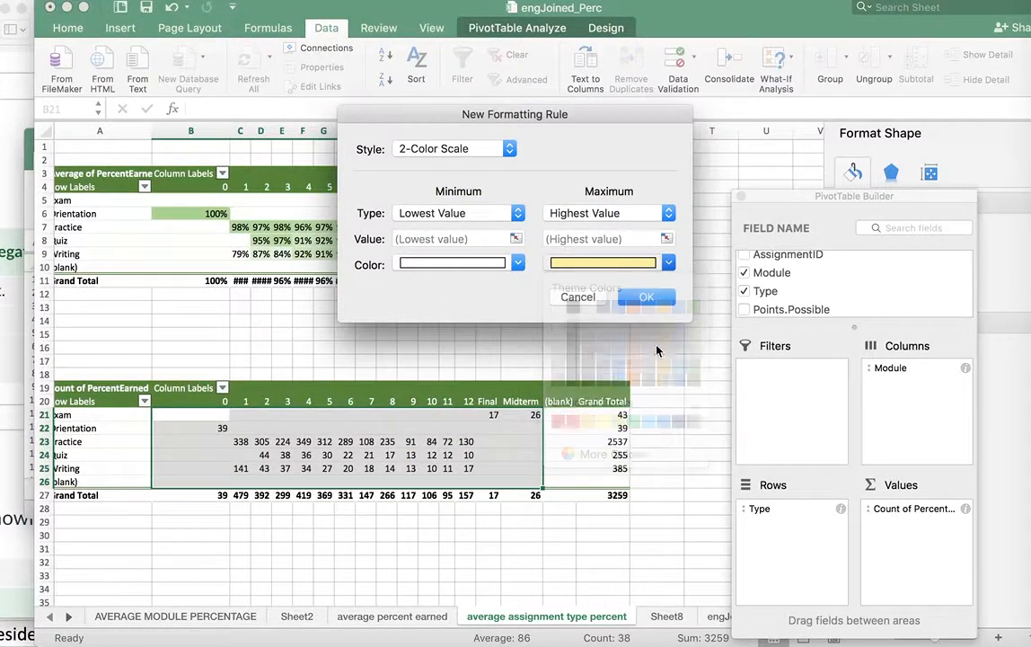
{"action": "left_click", "coordinate": [648, 297]}
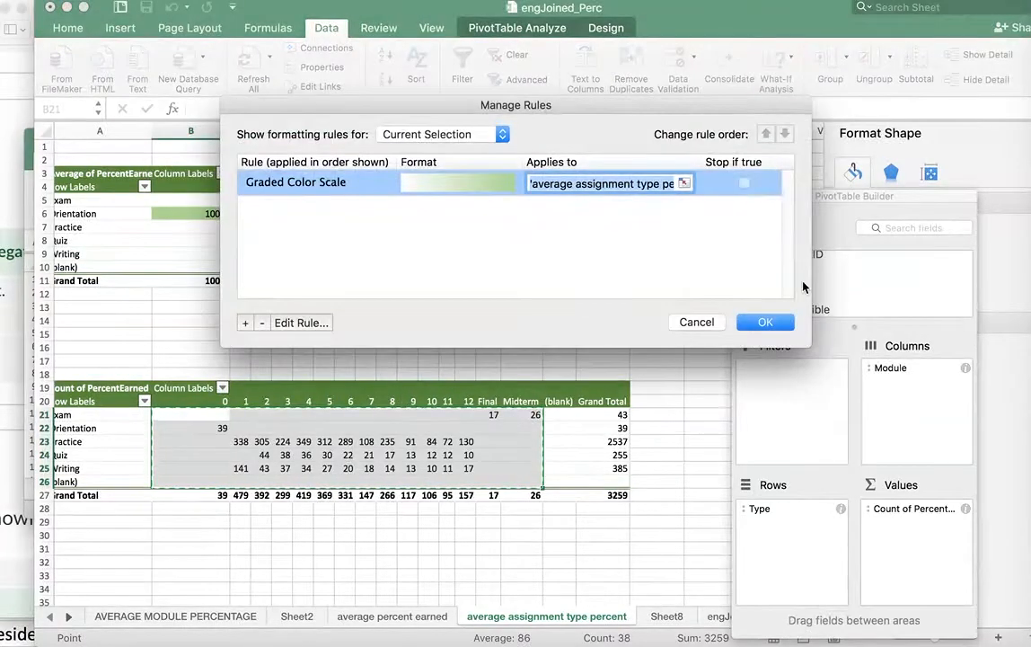
{"action": "left_click", "coordinate": [764, 322]}
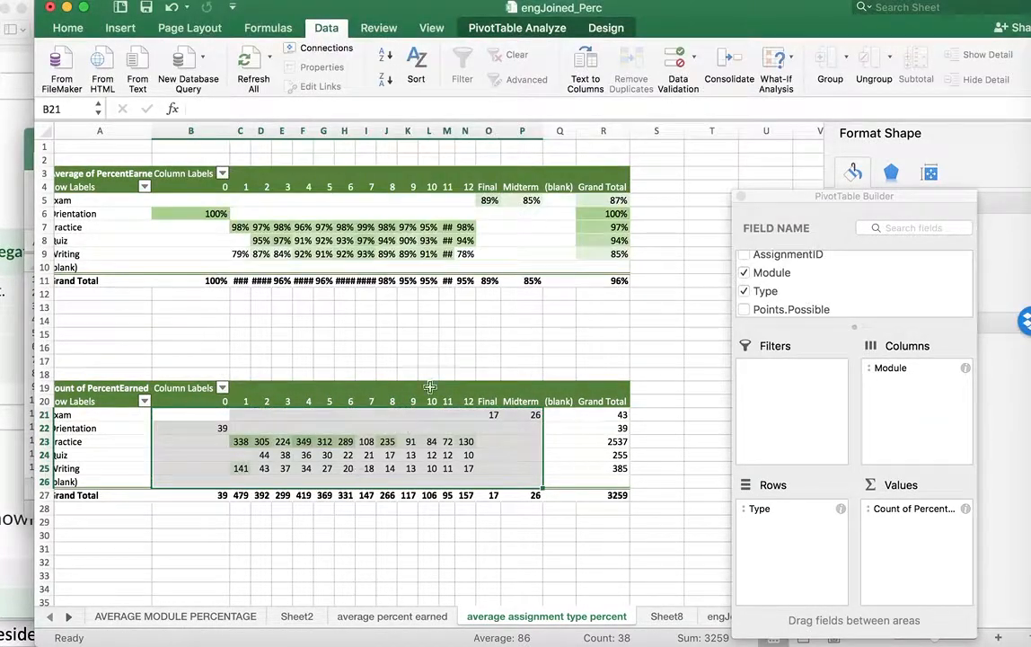
{"action": "left_click", "coordinate": [385, 362]}
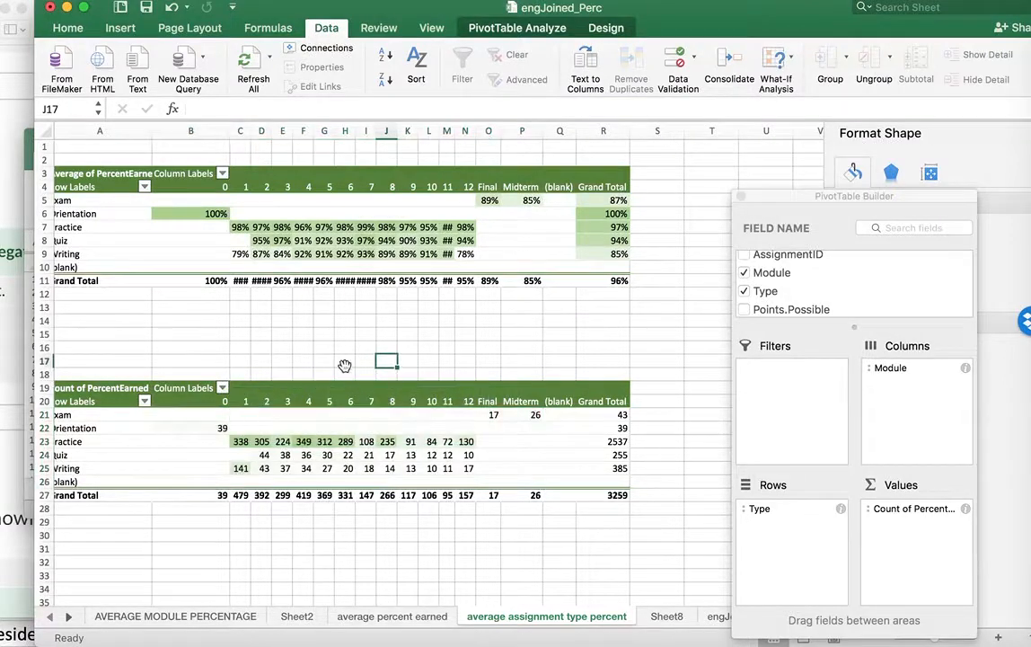
Widen columns C through R to one uniform width so their values fit
{"action": "left_click", "coordinate": [465, 468]}
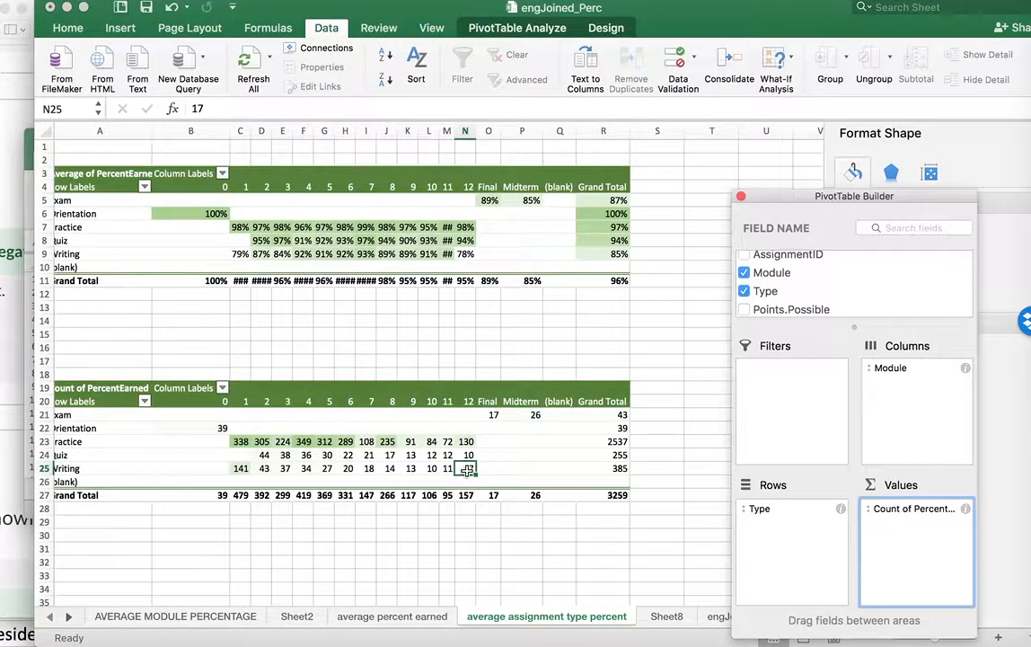
{"action": "left_click", "coordinate": [447, 132]}
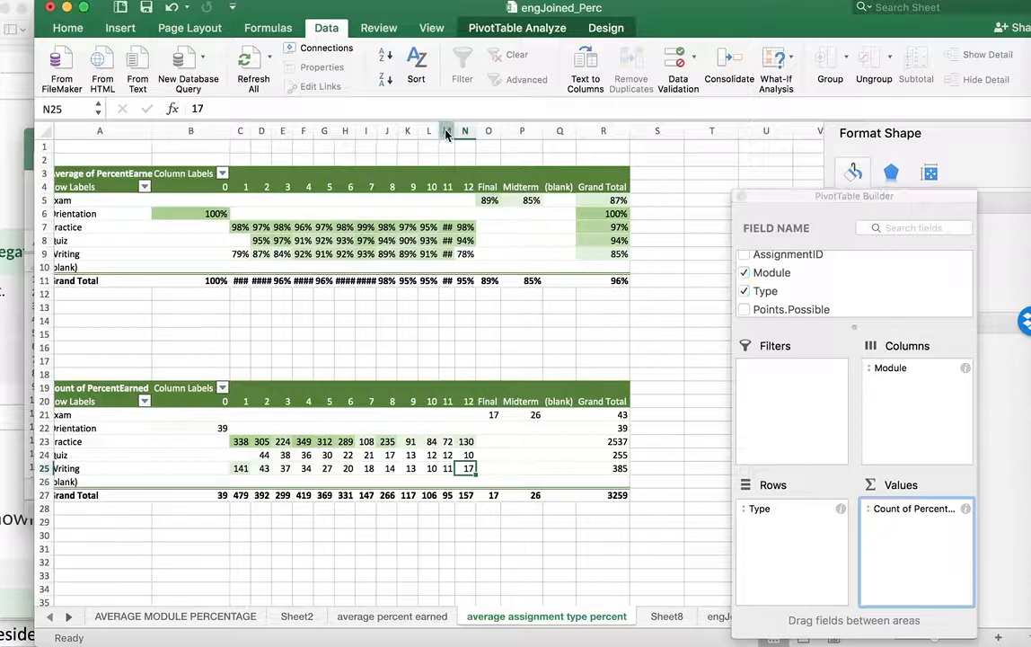
{"action": "left_click_drag", "start_coordinate": [453, 130], "coordinate": [464, 131]}
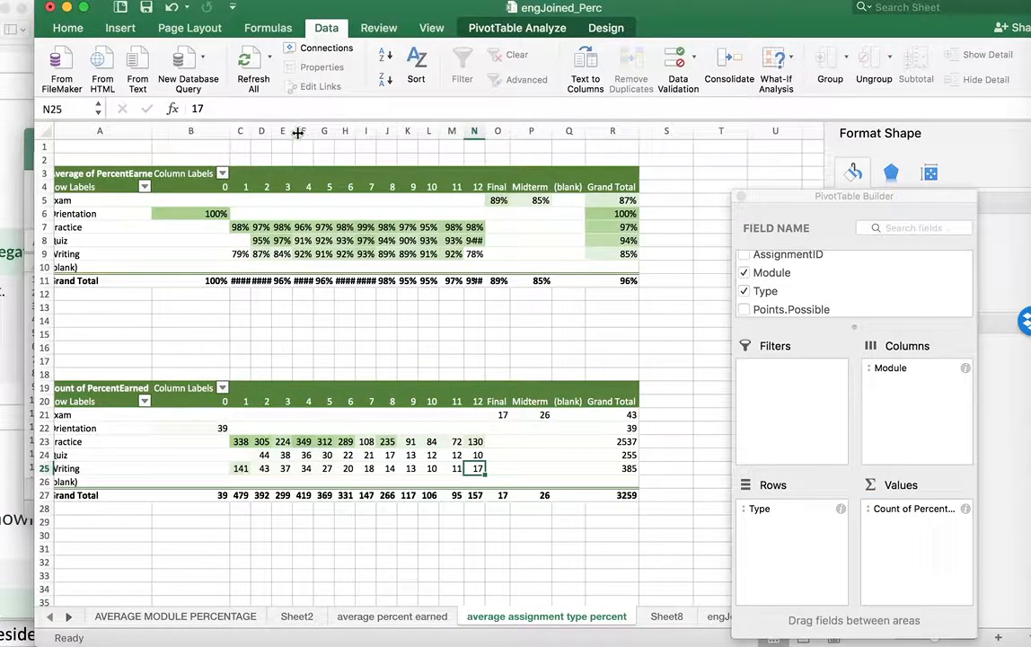
{"action": "left_click", "coordinate": [239, 131]}
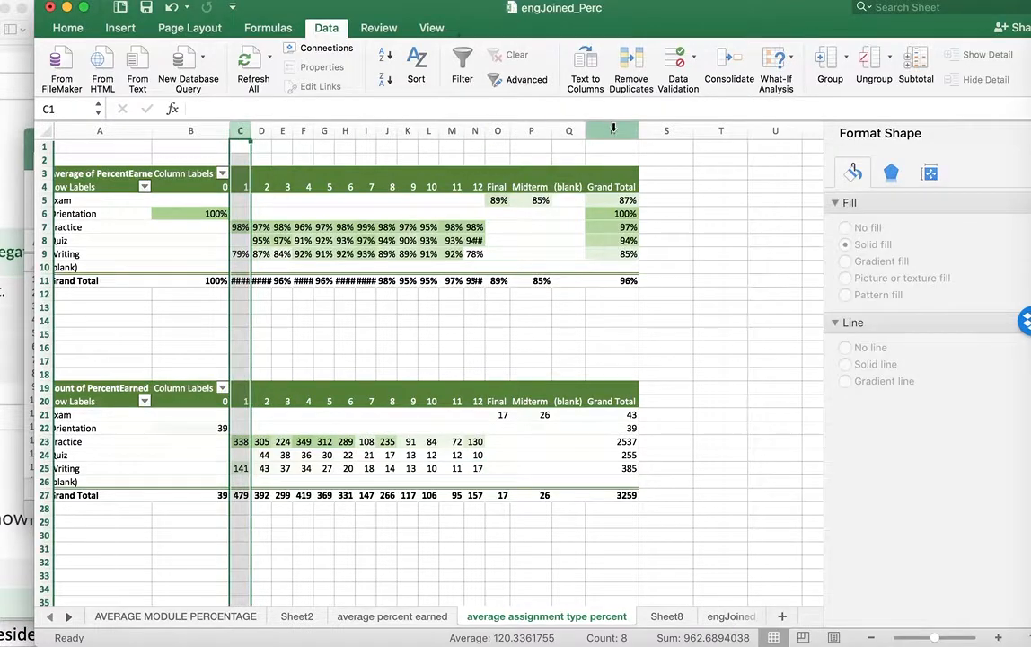
{"action": "left_click", "coordinate": [613, 131], "text": "shift"}
{"action": "left_click_drag", "start_coordinate": [642, 130], "coordinate": [610, 131]}
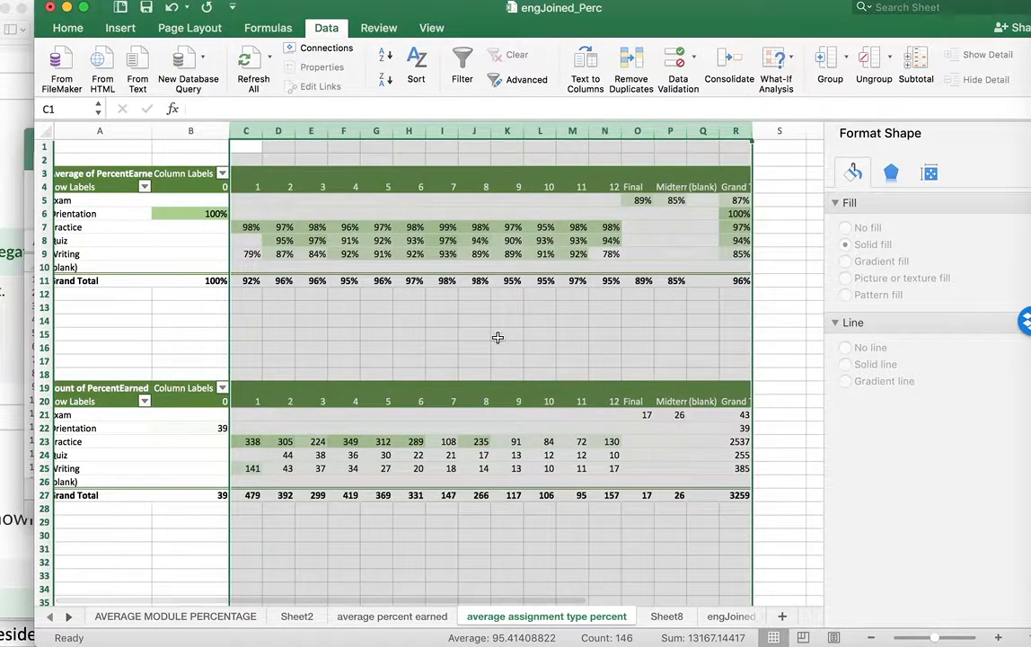
{"action": "left_click", "coordinate": [498, 337]}
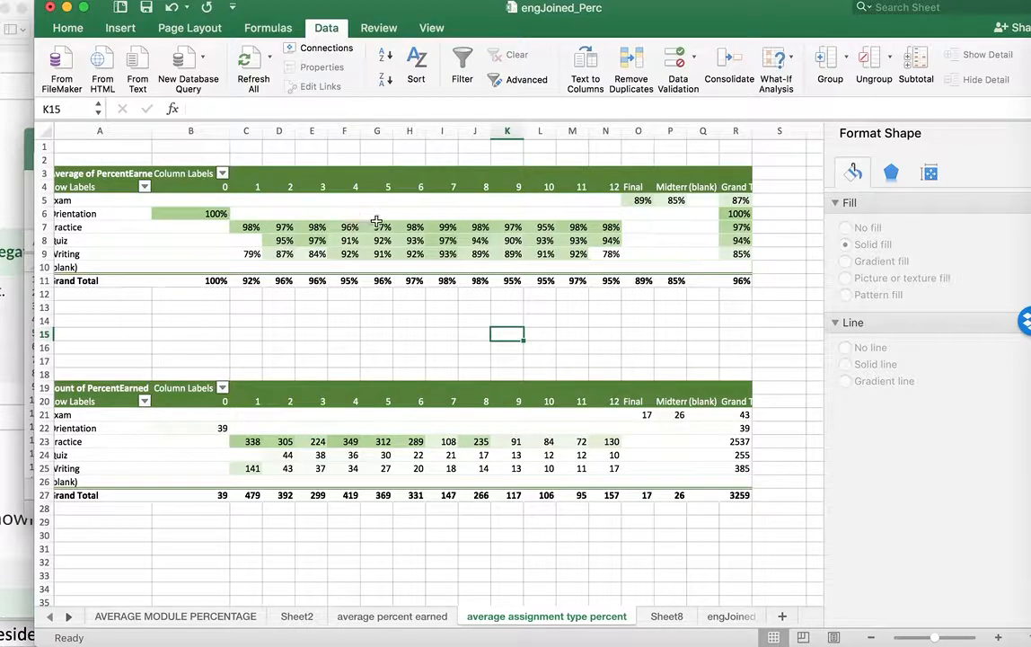
Examine the average percentages in the Writing, Quiz and Practice rows across modules 1 to 12
{"action": "left_click", "coordinate": [251, 255]}
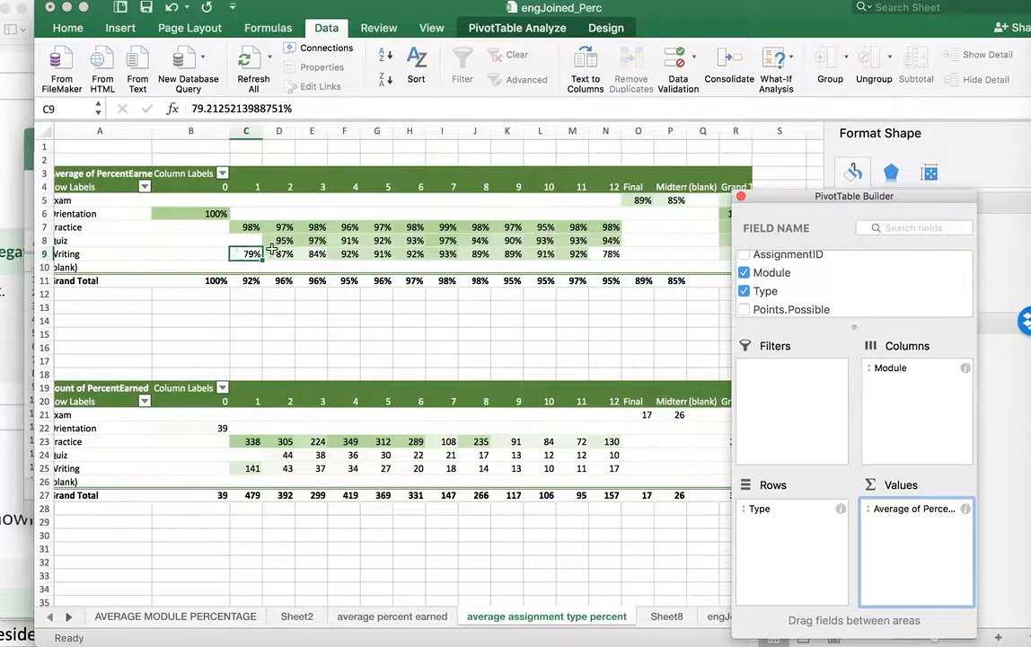
{"action": "left_click", "coordinate": [237, 258]}
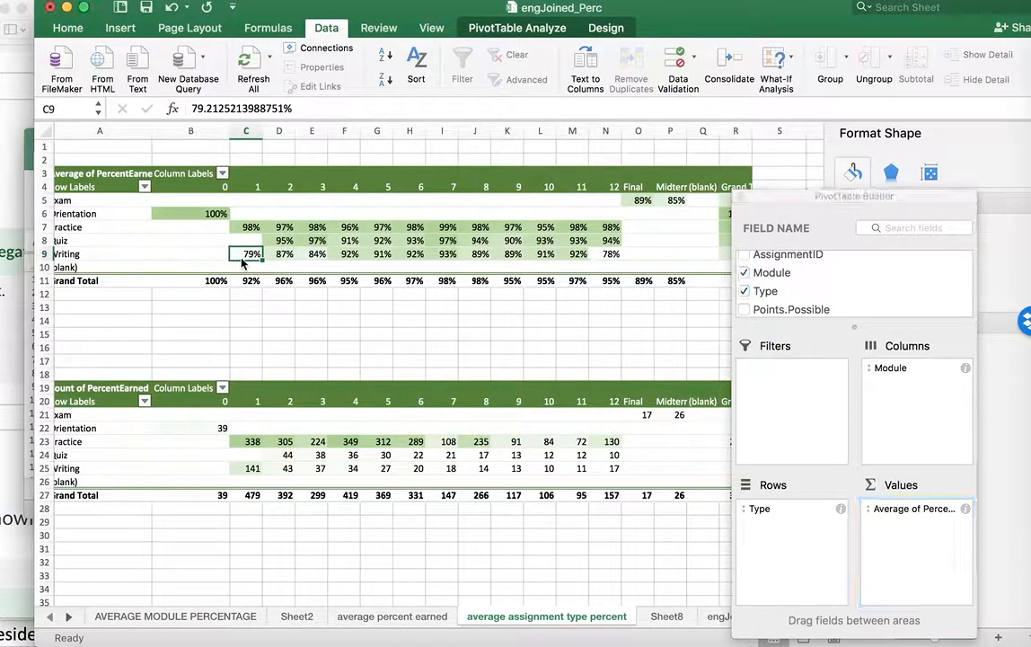
{"action": "left_click", "coordinate": [358, 252]}
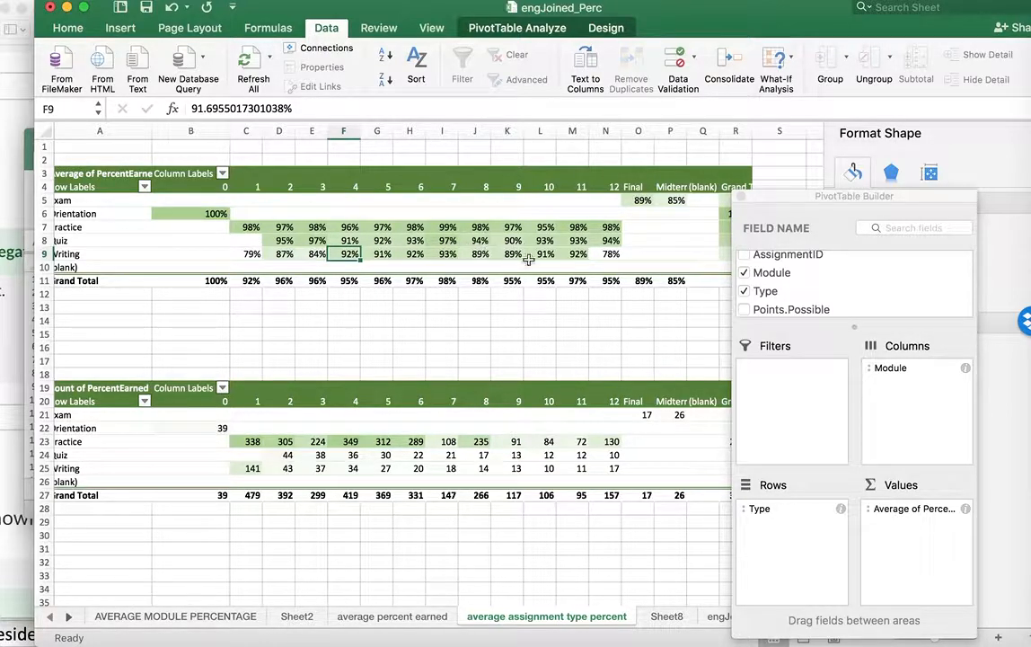
{"action": "left_click_drag", "start_coordinate": [591, 254], "coordinate": [351, 256]}
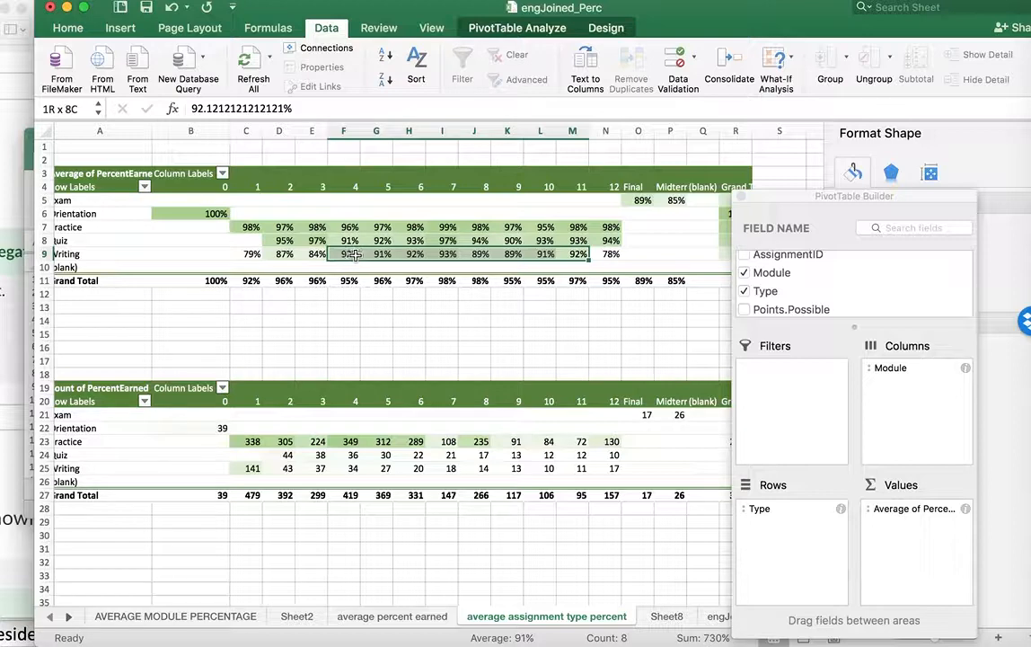
{"action": "left_click", "coordinate": [610, 254]}
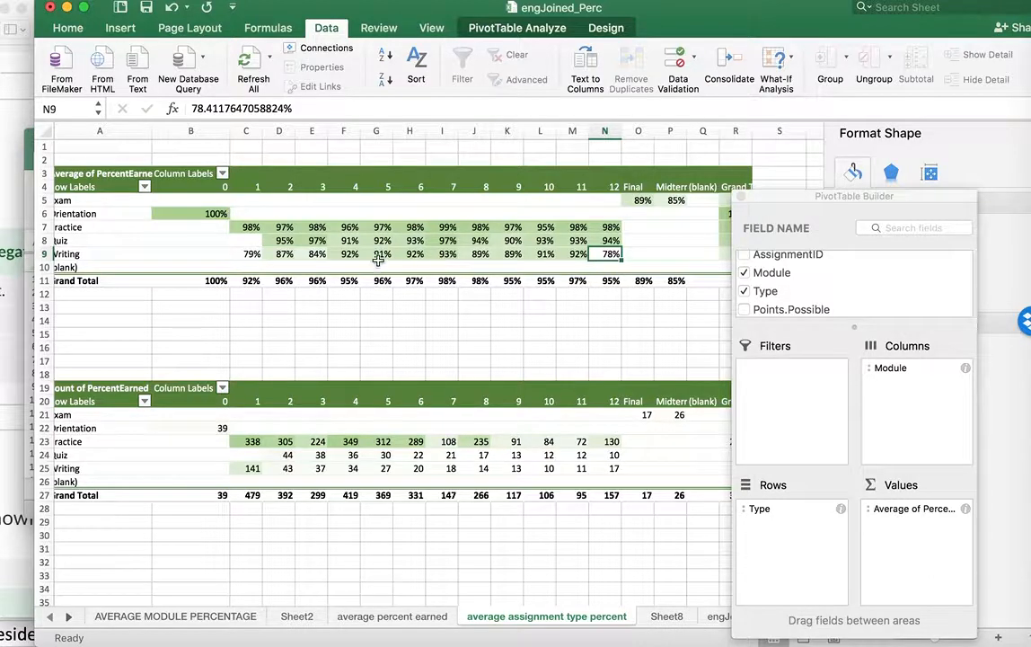
{"action": "left_click_drag", "start_coordinate": [280, 238], "coordinate": [609, 243]}
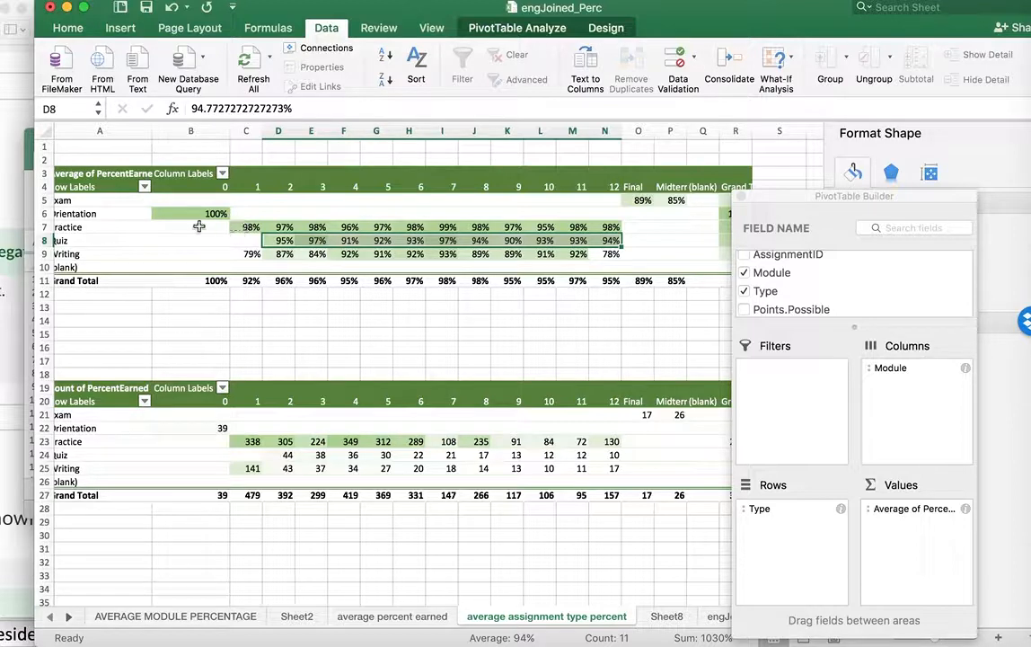
{"action": "left_click_drag", "start_coordinate": [250, 225], "coordinate": [611, 231]}
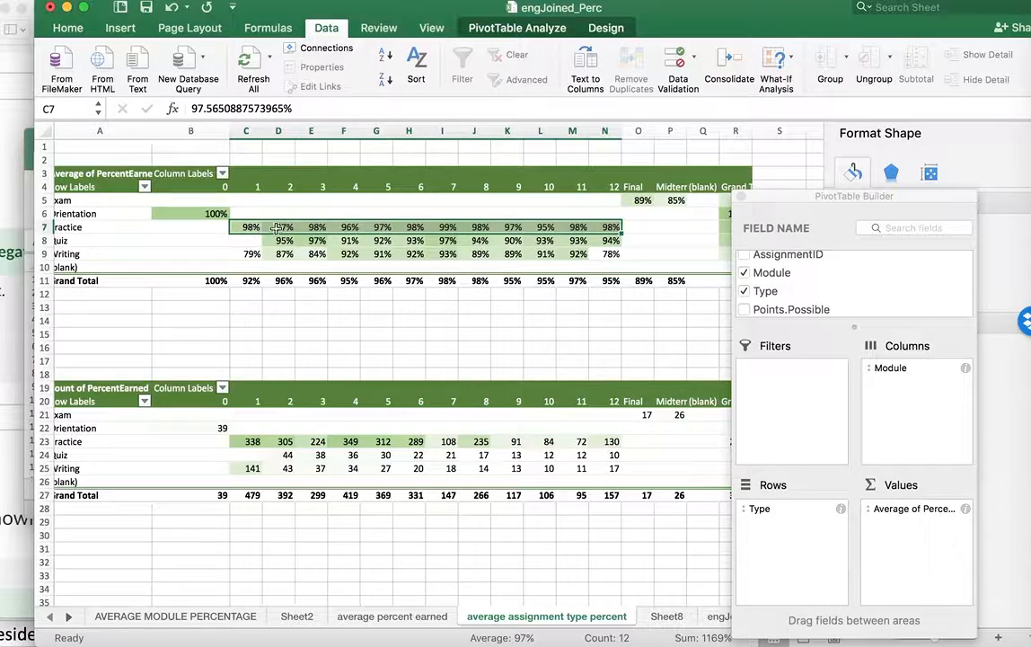
Examine the Practice, Quiz and Writing counts for modules 1 to 12 in the count pivot table
{"action": "left_click", "coordinate": [255, 336]}
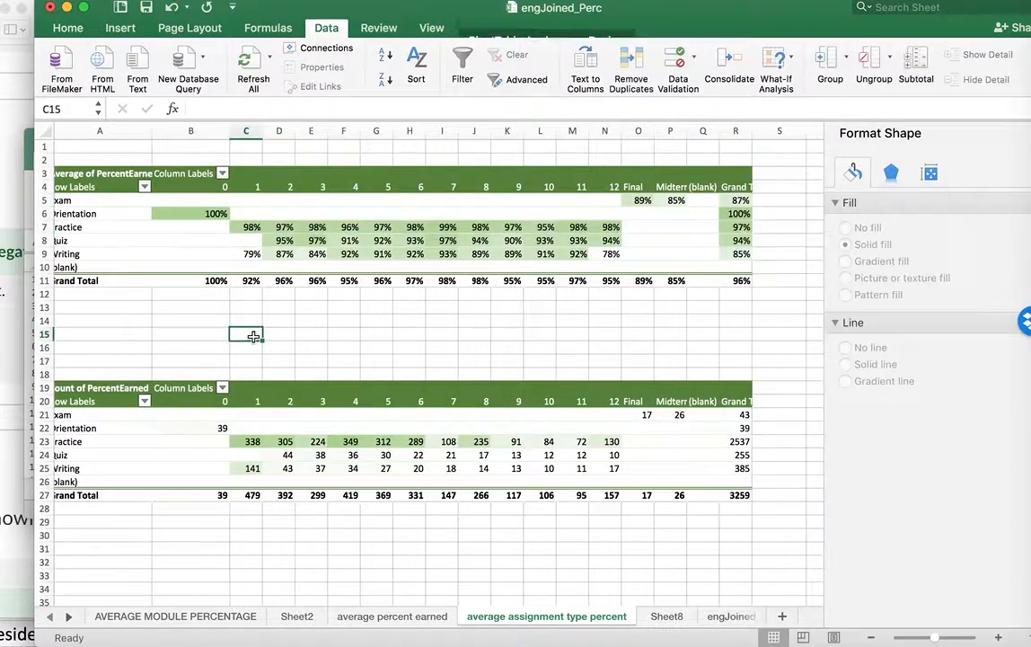
{"action": "scroll", "coordinate": [255, 336], "scroll_direction": "down", "scroll_amount": 3}
{"action": "scroll", "coordinate": [254, 336], "scroll_direction": "left", "scroll_amount": 1}
{"action": "scroll", "coordinate": [255, 334], "scroll_direction": "up", "scroll_amount": 3}
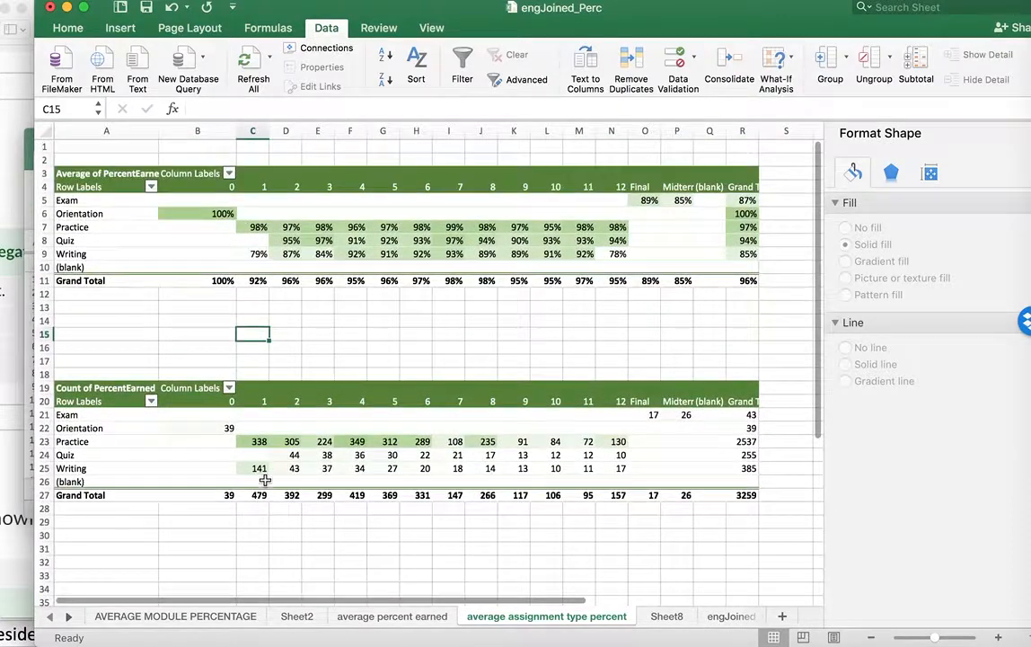
{"action": "left_click_drag", "start_coordinate": [254, 442], "coordinate": [620, 471]}
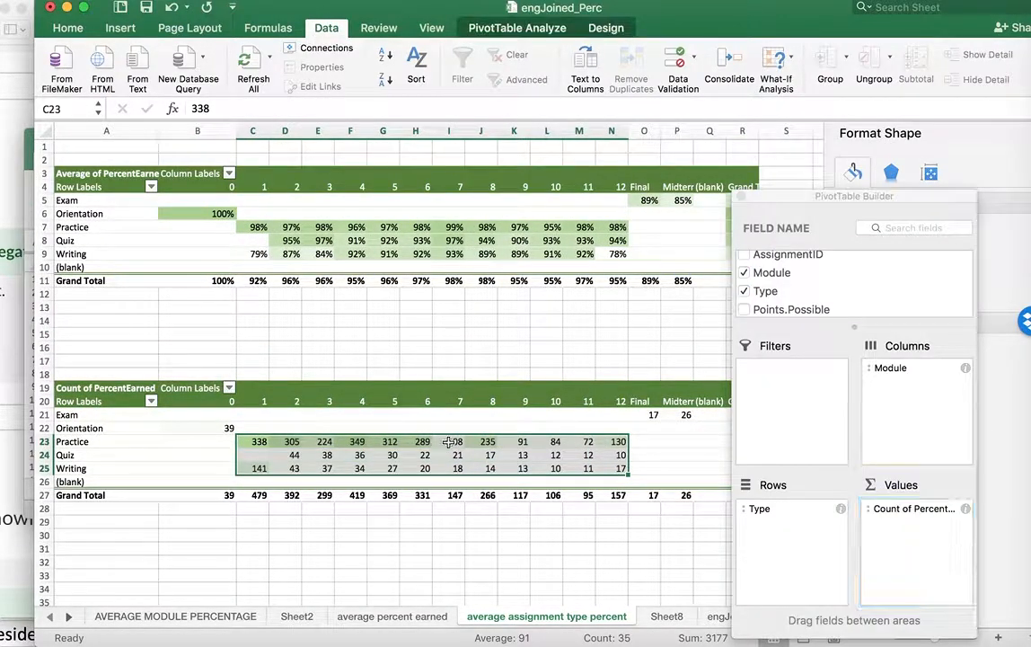
{"action": "left_click", "coordinate": [450, 442]}
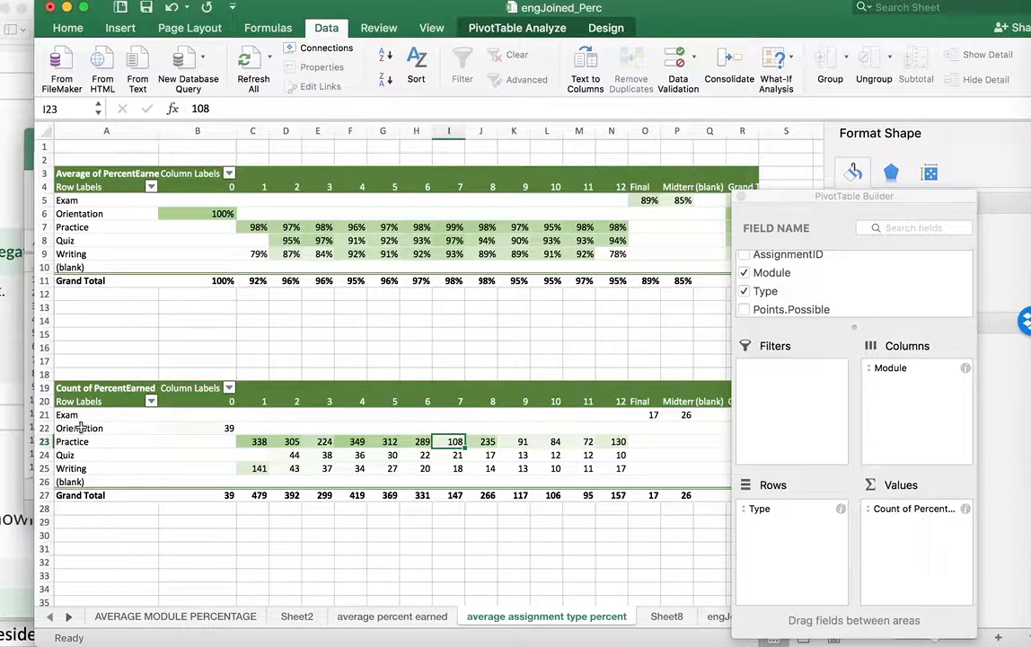
Delete the empty rows 13 to 17 between the average and count pivot tables
{"action": "left_click", "coordinate": [42, 306]}
{"action": "left_click_drag", "start_coordinate": [43, 359], "coordinate": [43, 359]}
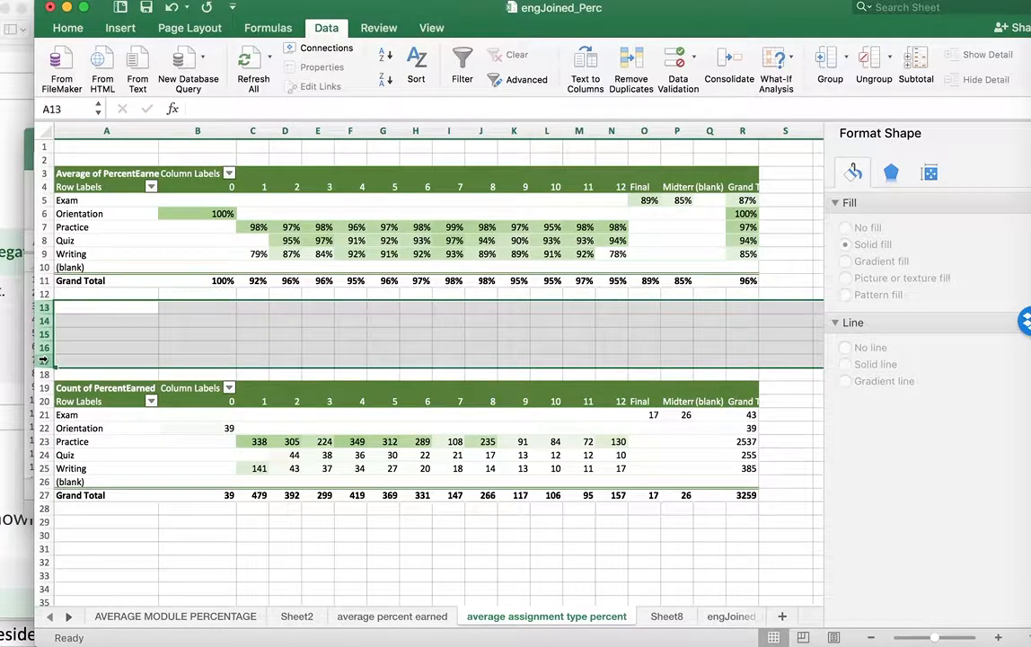
{"action": "right_click", "coordinate": [43, 360]}
{"action": "left_click", "coordinate": [110, 454]}
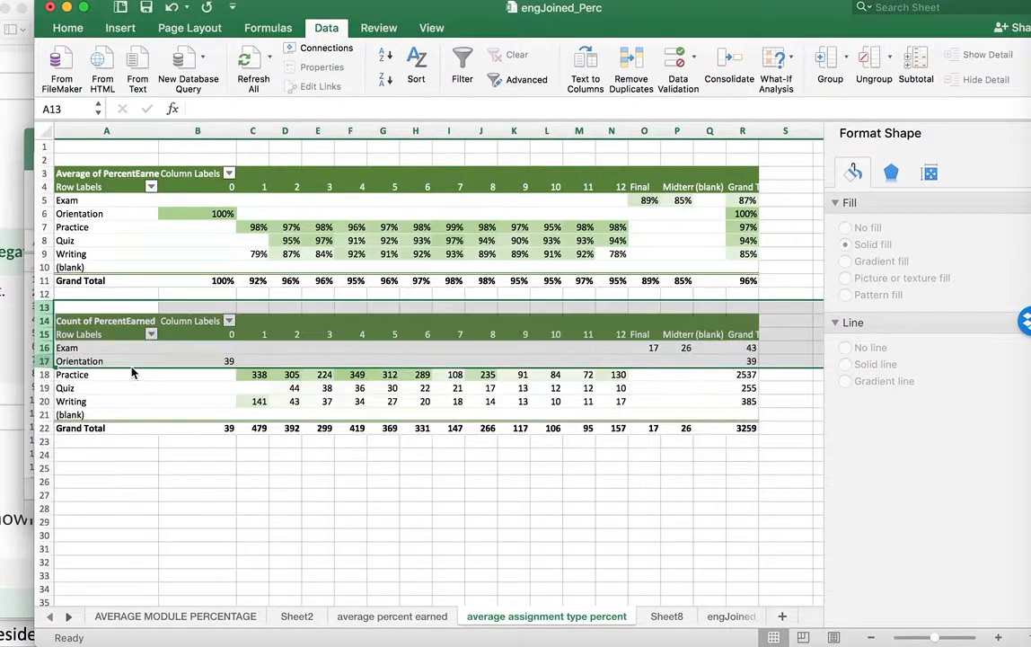
Try to copy the count pivot table range A13:S24 and paste it at cell A24
{"action": "left_click", "coordinate": [92, 307]}
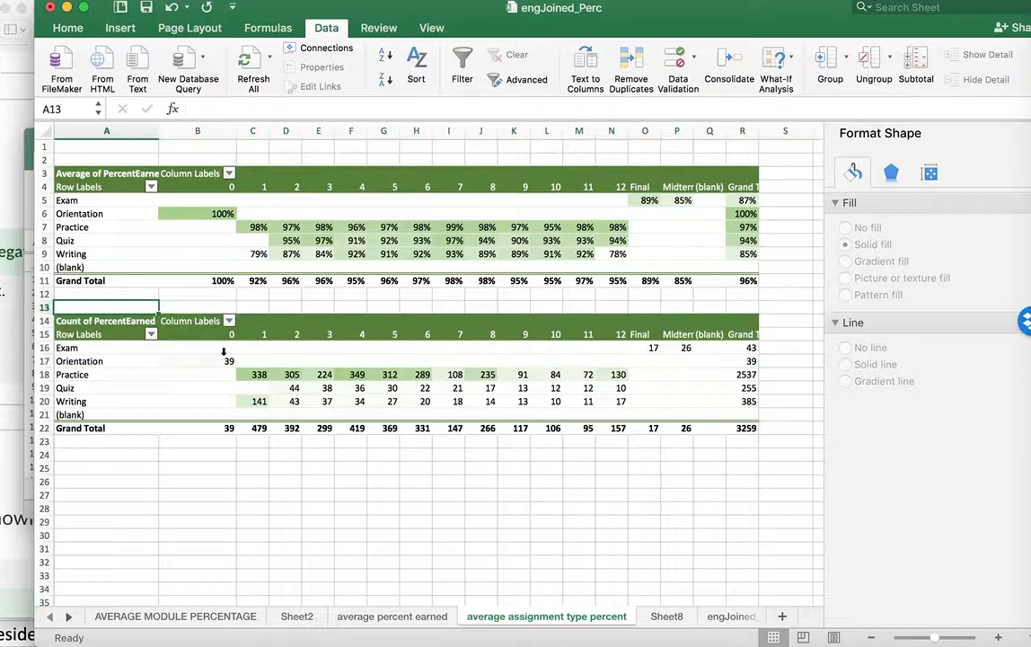
{"action": "left_click", "coordinate": [785, 451], "text": "shift"}
{"action": "key", "text": "super+c"}
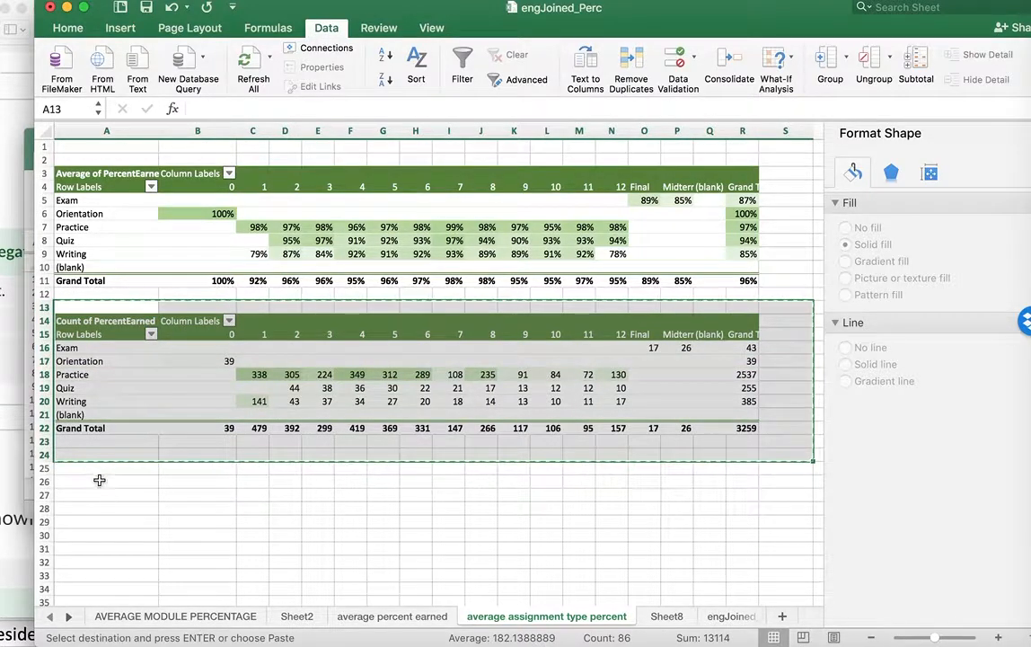
{"action": "left_click", "coordinate": [91, 457]}
{"action": "key", "text": "super+v"}
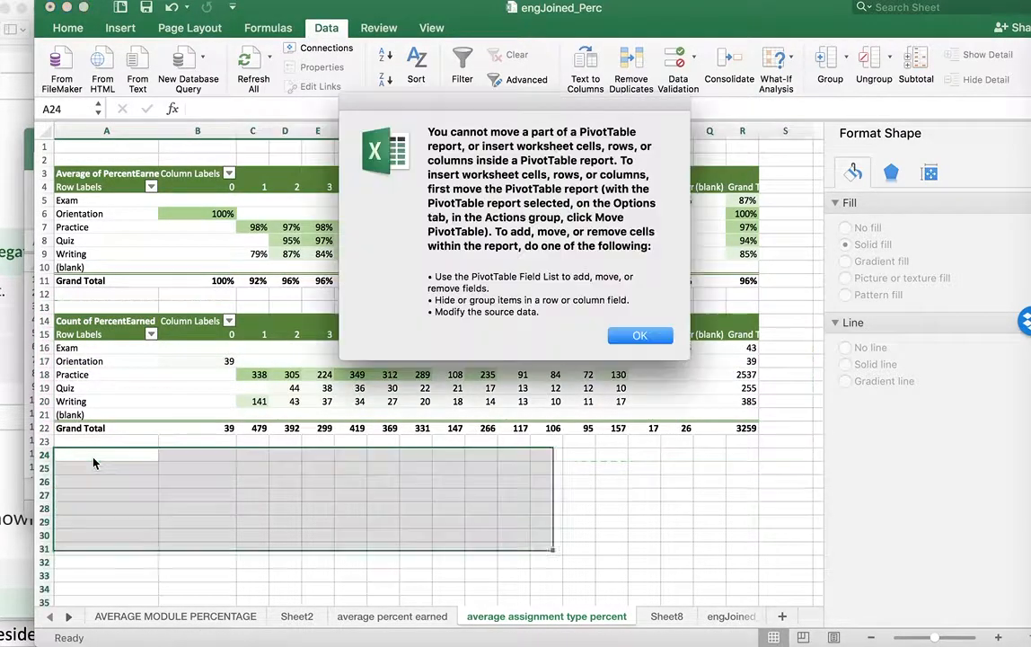
{"action": "left_click", "coordinate": [639, 337]}
Copy the count pivot table range A13:S24 and paste it at cell A28
{"action": "left_click_drag", "start_coordinate": [59, 307], "coordinate": [767, 456]}
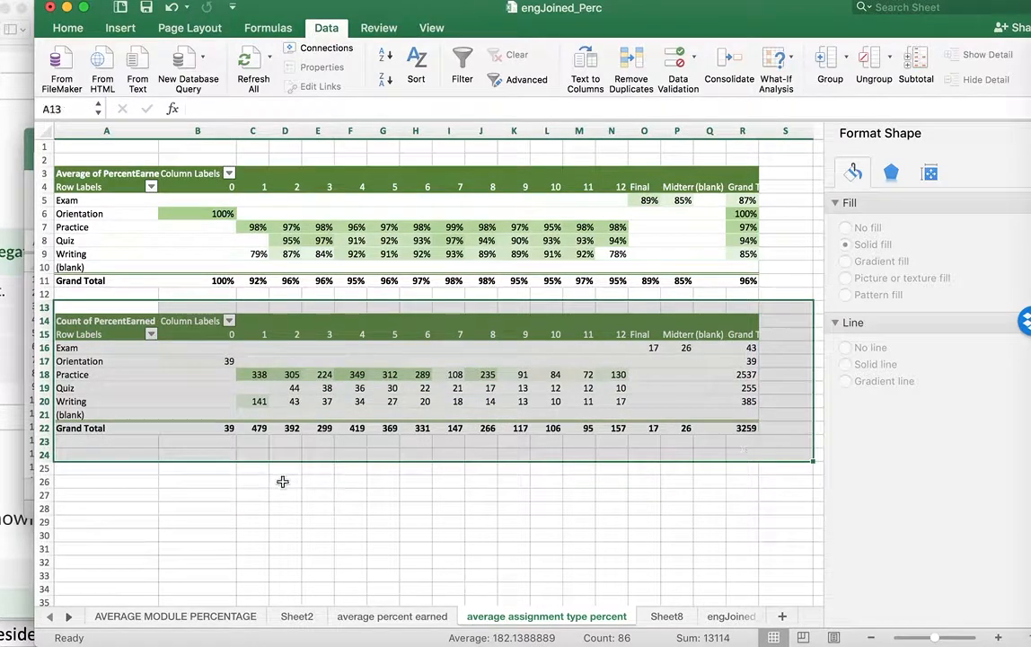
{"action": "key", "text": "ctrl+c"}
{"action": "left_click", "coordinate": [90, 505]}
{"action": "key", "text": "ctrl+v"}
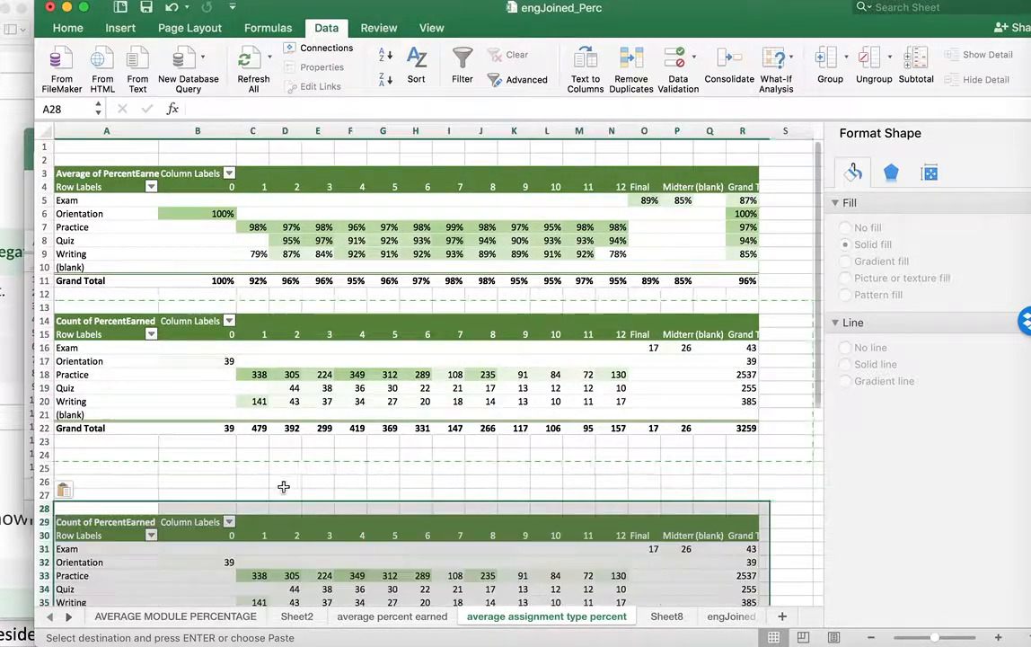
Review the summary functions available for the PercentEarned count in the pivot table copy at row 29
{"action": "left_click", "coordinate": [452, 548]}
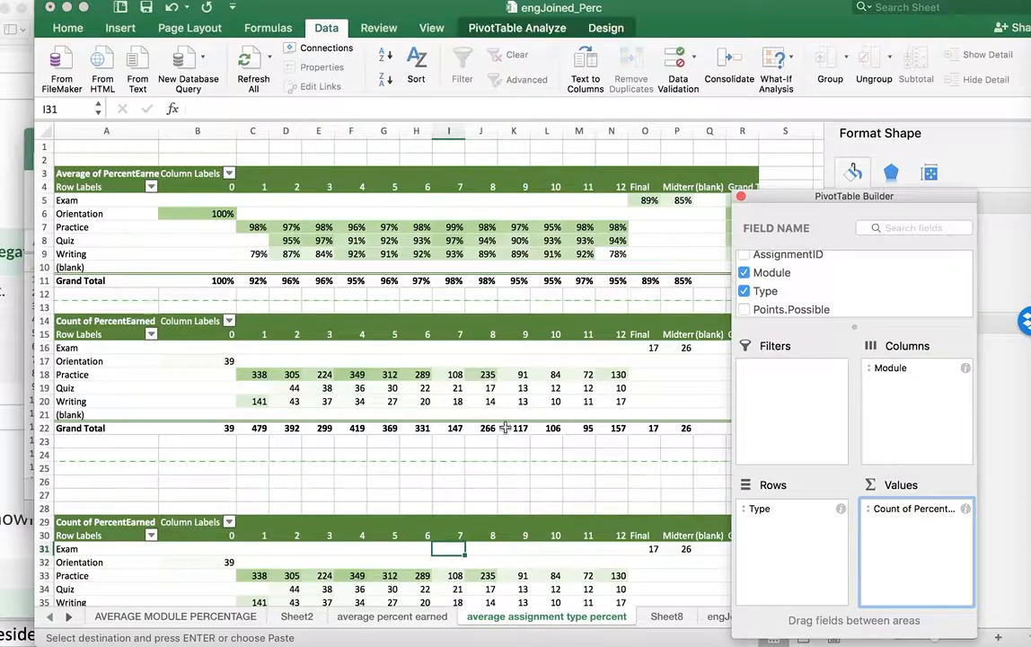
{"action": "scroll", "coordinate": [792, 275], "scroll_direction": "down", "scroll_amount": 1}
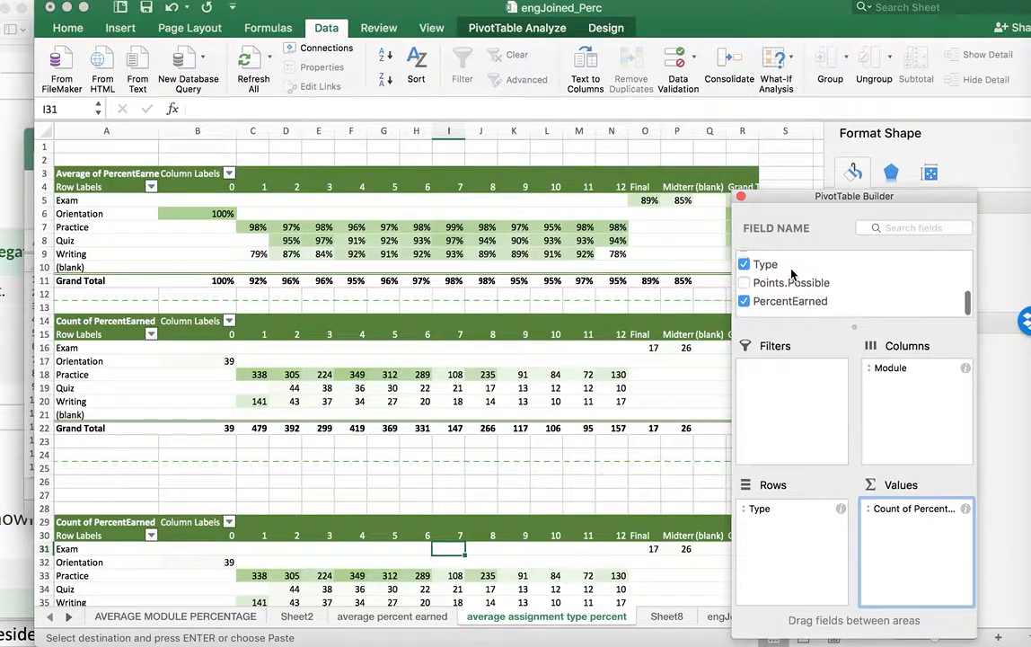
{"action": "scroll", "coordinate": [570, 500], "scroll_direction": "down", "scroll_amount": 3}
{"action": "scroll", "coordinate": [570, 500], "scroll_direction": "down", "scroll_amount": 5}
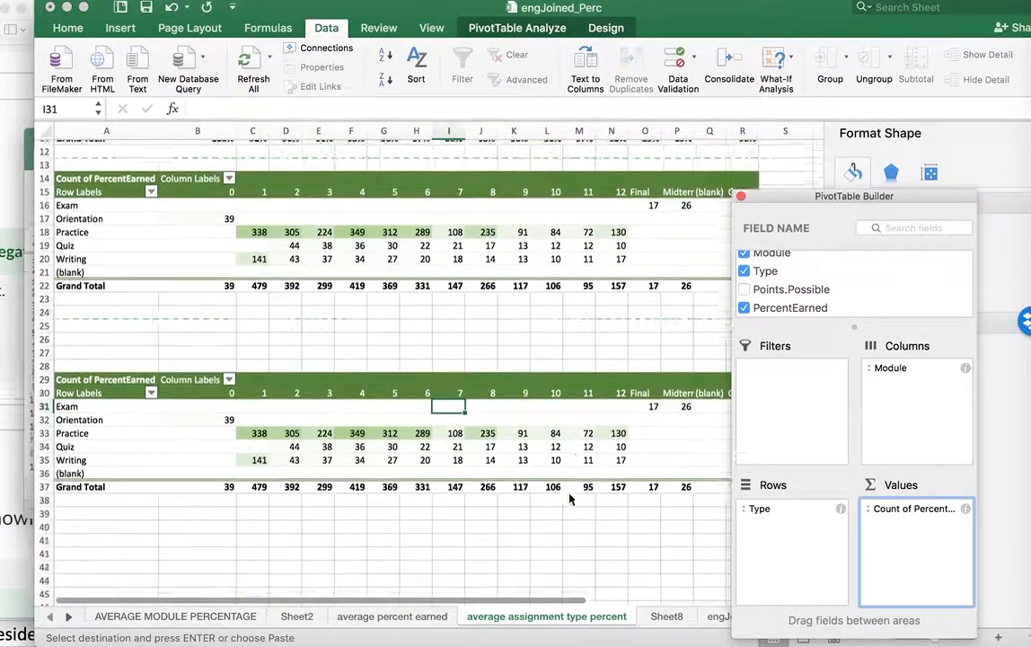
{"action": "left_click", "coordinate": [966, 509]}
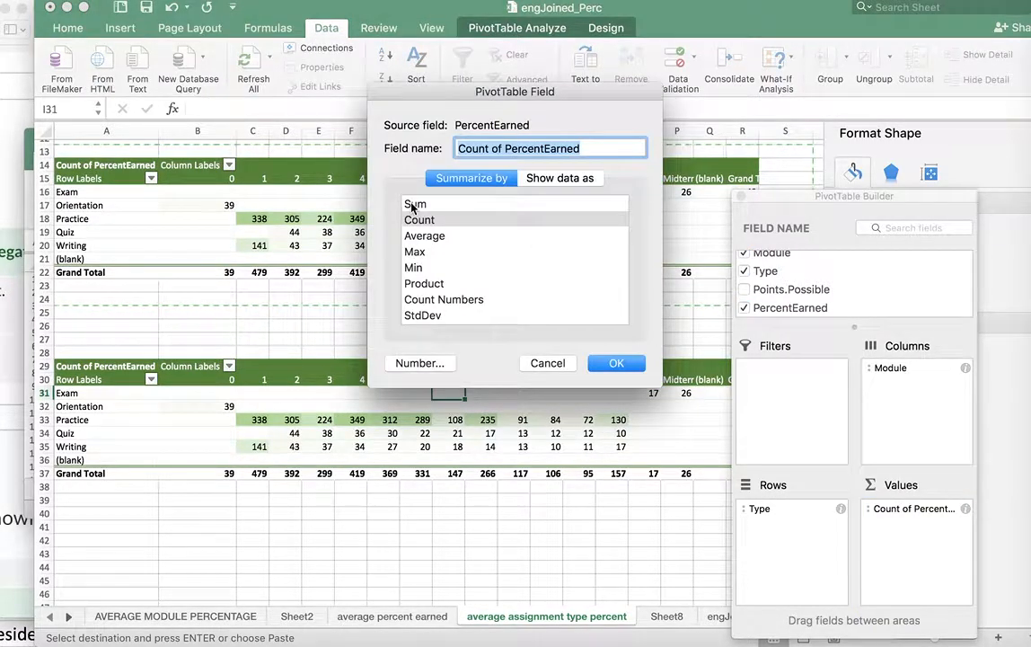
{"action": "left_click", "coordinate": [617, 364]}
Add AssignmentID as a value in the copied pivot table and remove its PercentEarned count field
{"action": "scroll", "coordinate": [799, 279], "scroll_direction": "up", "scroll_amount": 3}
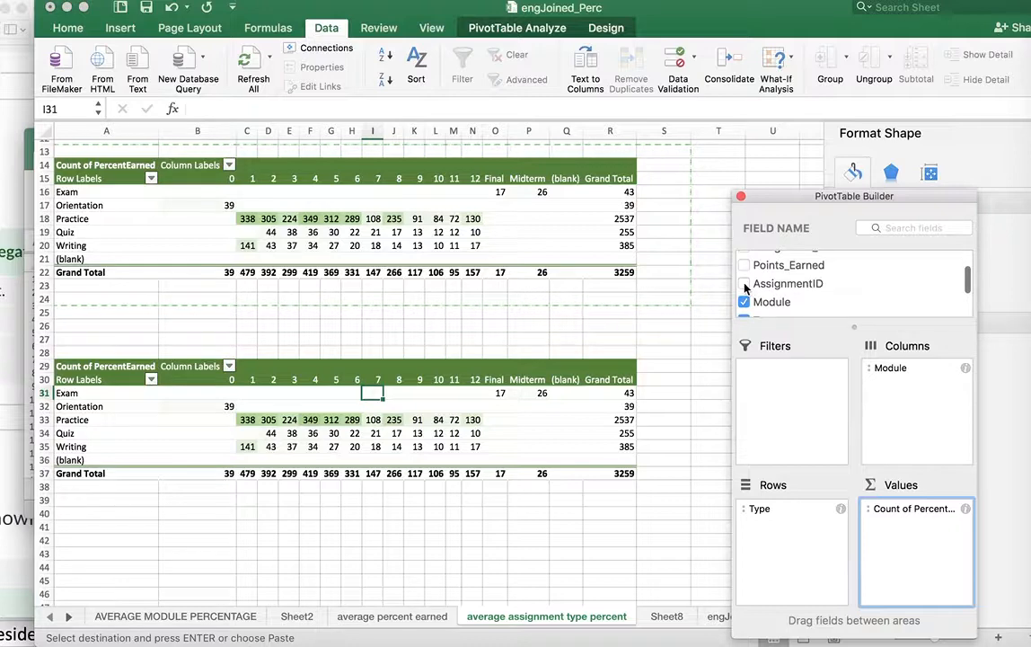
{"action": "scroll", "coordinate": [747, 286], "scroll_direction": "up", "scroll_amount": 2}
{"action": "scroll", "coordinate": [745, 286], "scroll_direction": "down", "scroll_amount": 3}
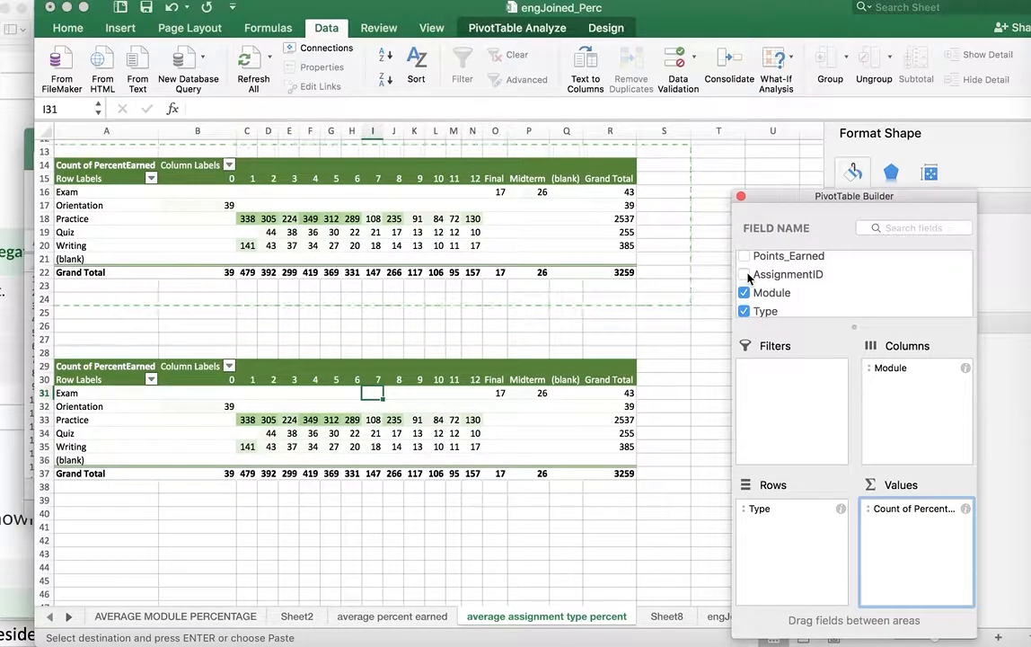
{"action": "left_click", "coordinate": [746, 276]}
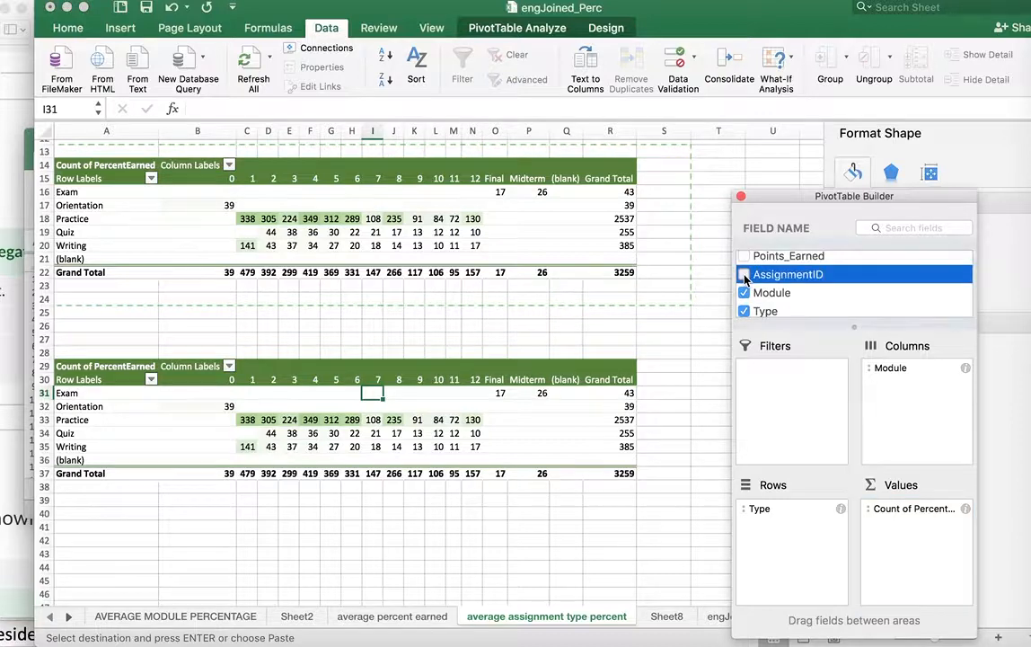
{"action": "left_click", "coordinate": [927, 509]}
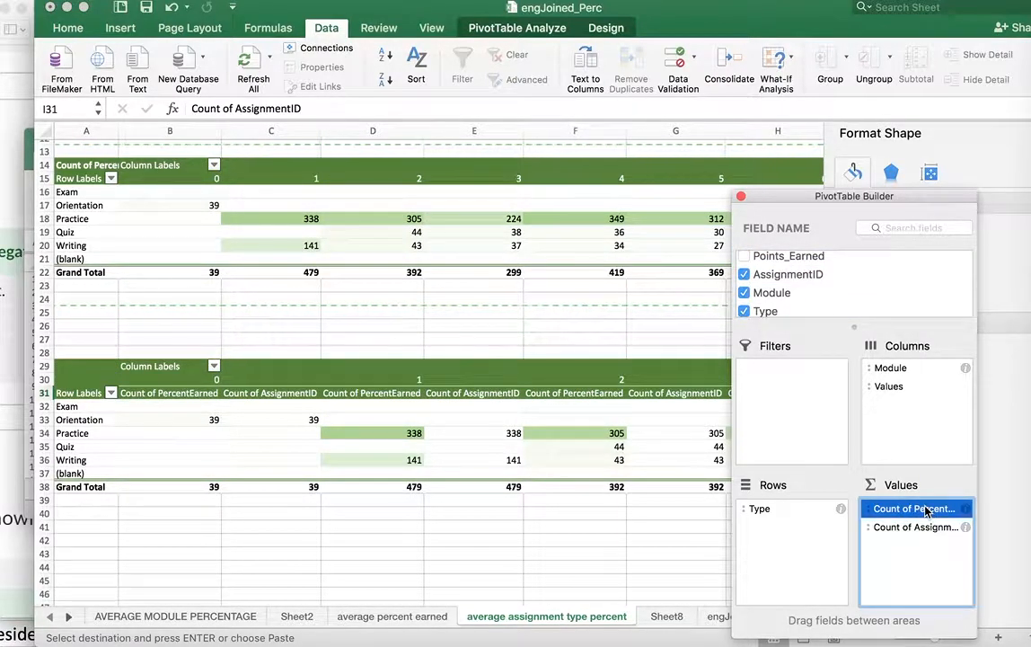
{"action": "right_click", "coordinate": [928, 510]}
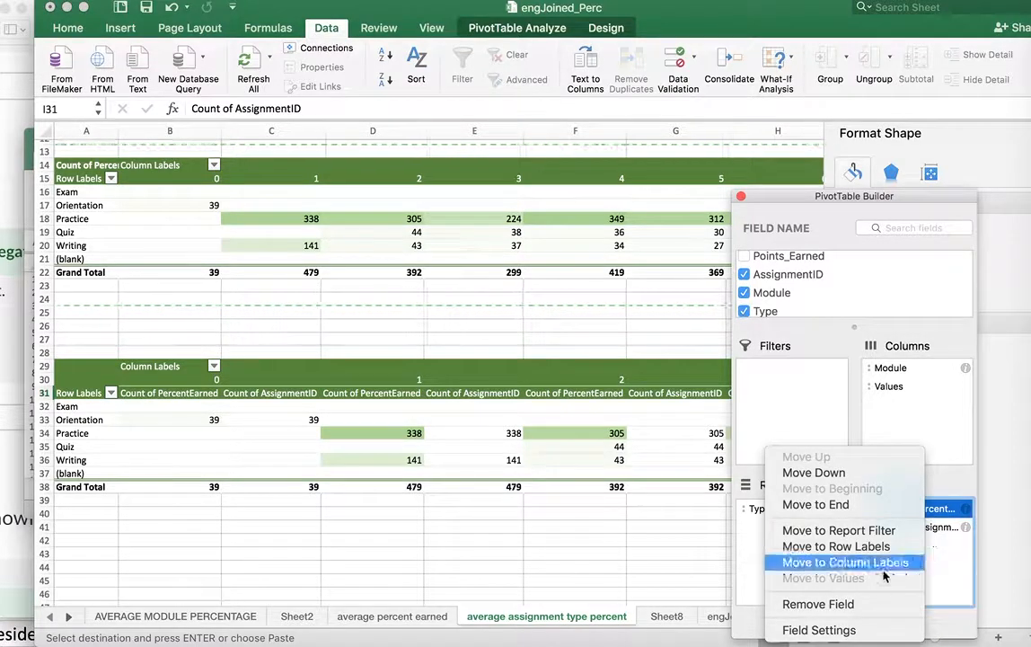
{"action": "left_click", "coordinate": [887, 605]}
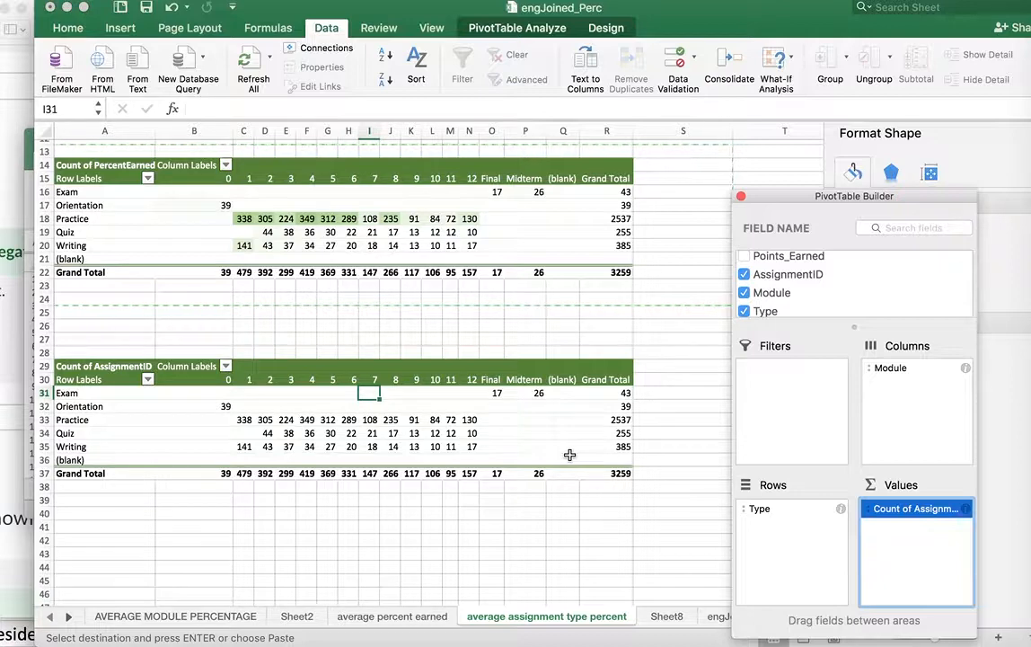
{"action": "scroll", "coordinate": [493, 412], "scroll_direction": "up", "scroll_amount": 1}
{"action": "scroll", "coordinate": [493, 411], "scroll_direction": "down", "scroll_amount": 1}
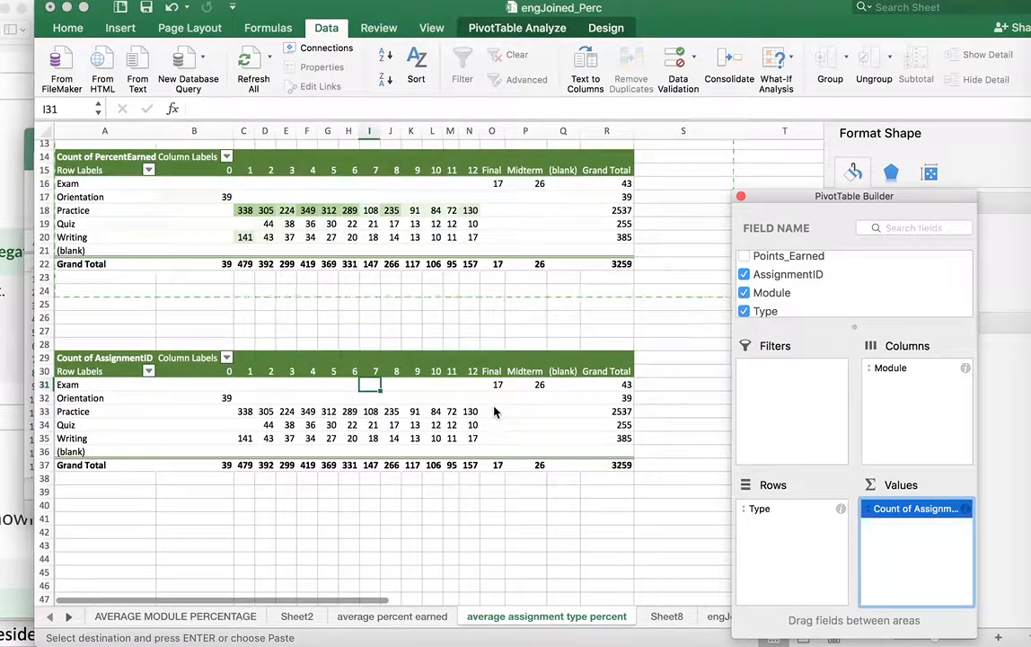
{"action": "left_click", "coordinate": [967, 510]}
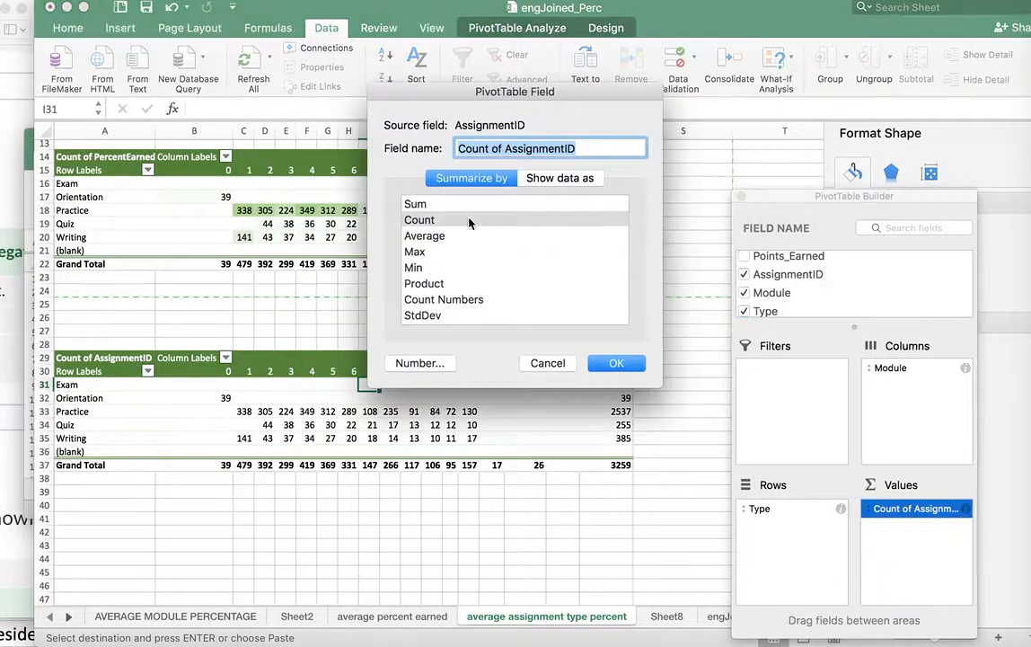
{"action": "left_click", "coordinate": [441, 237]}
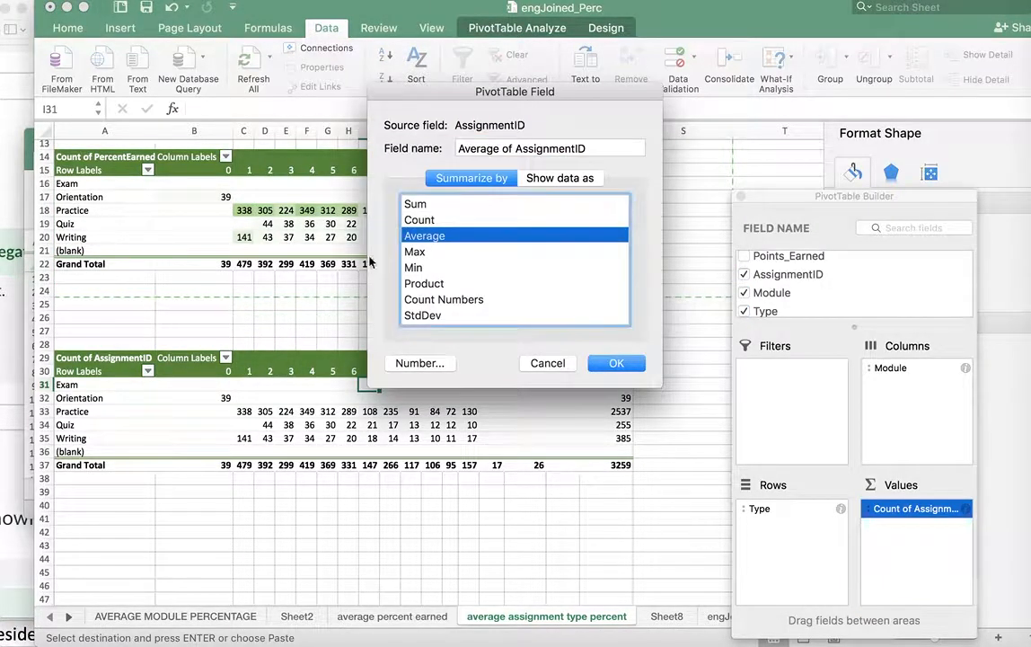
{"action": "left_click", "coordinate": [545, 363]}
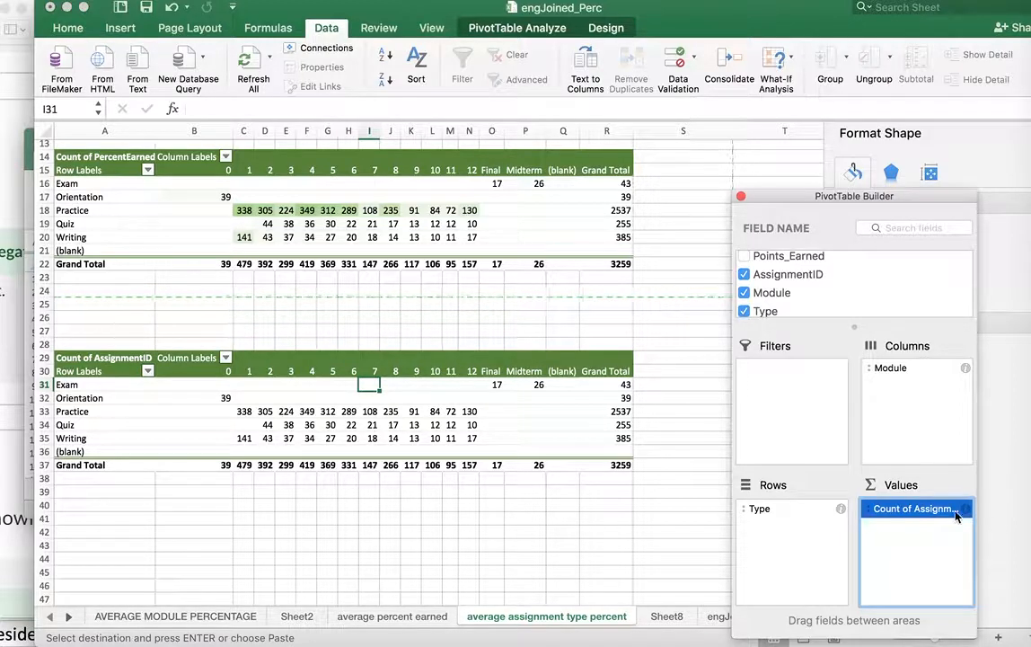
Examine the number format categories available for the AssignmentID count field in the lowest pivot table
{"action": "left_click", "coordinate": [345, 317]}
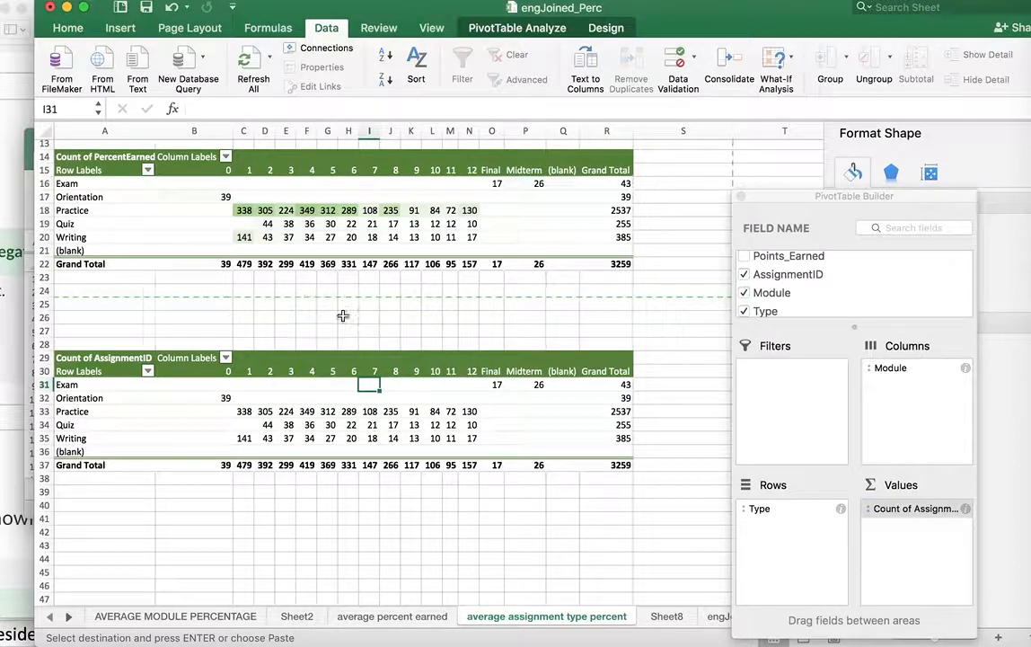
{"action": "left_click", "coordinate": [43, 331]}
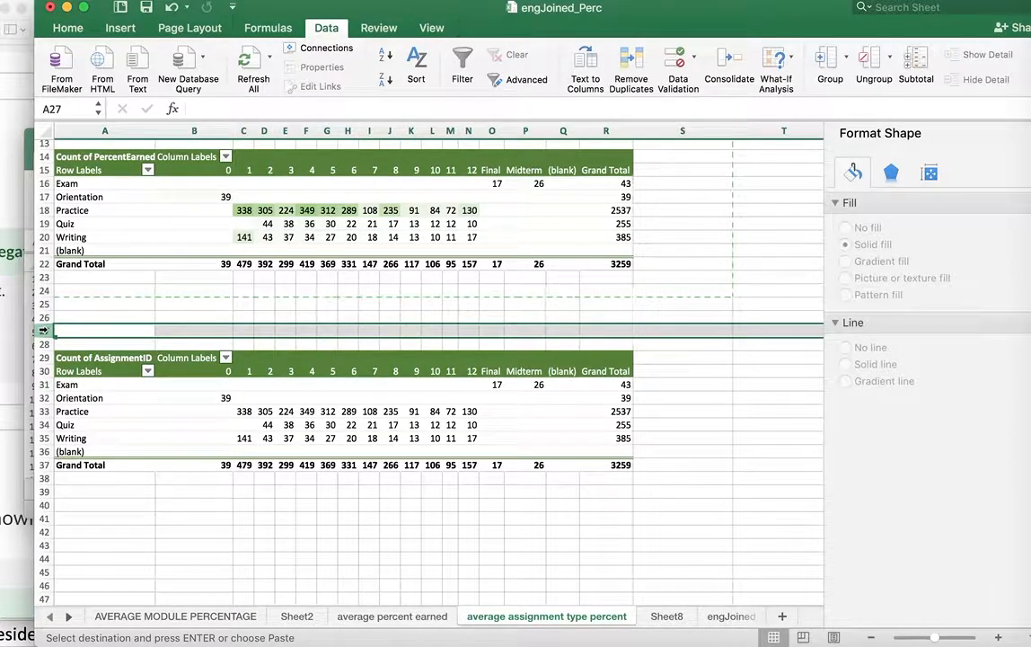
{"action": "left_click", "coordinate": [492, 411]}
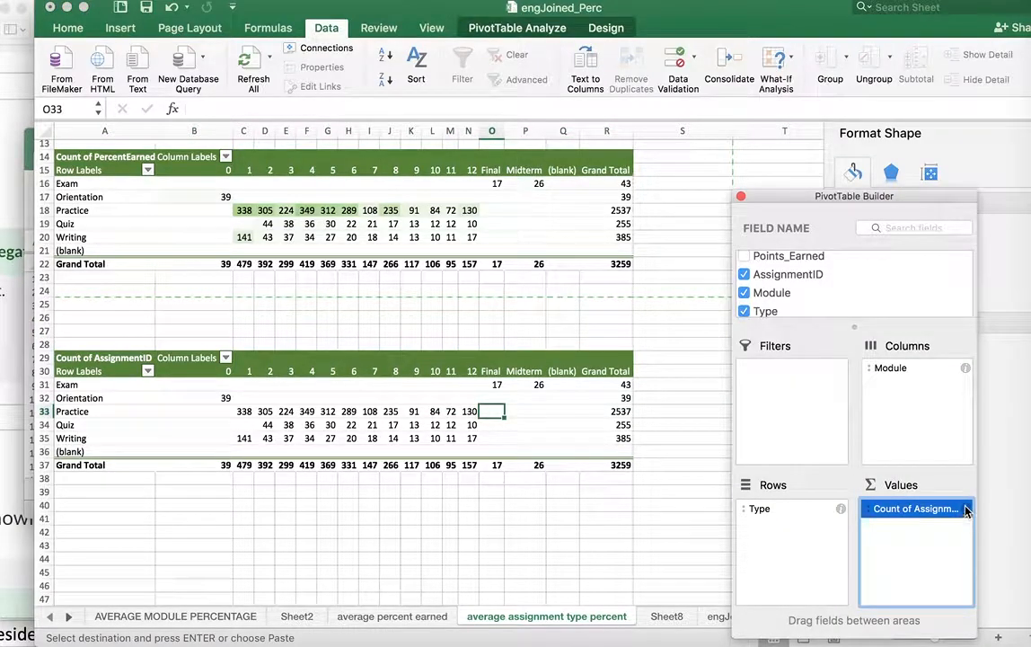
{"action": "left_click", "coordinate": [965, 509]}
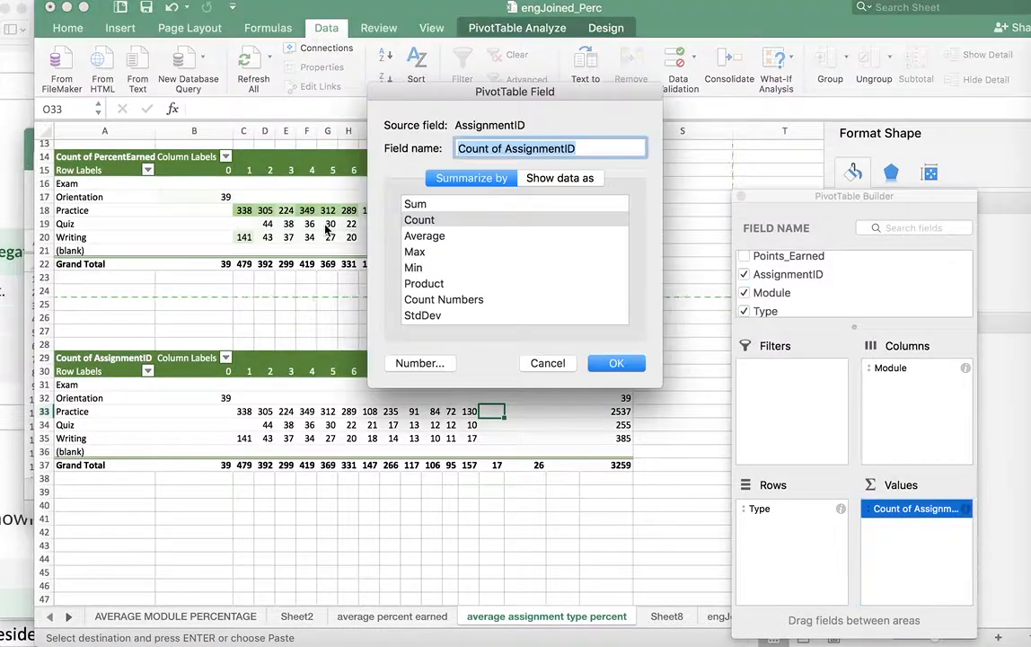
{"action": "left_click", "coordinate": [420, 363]}
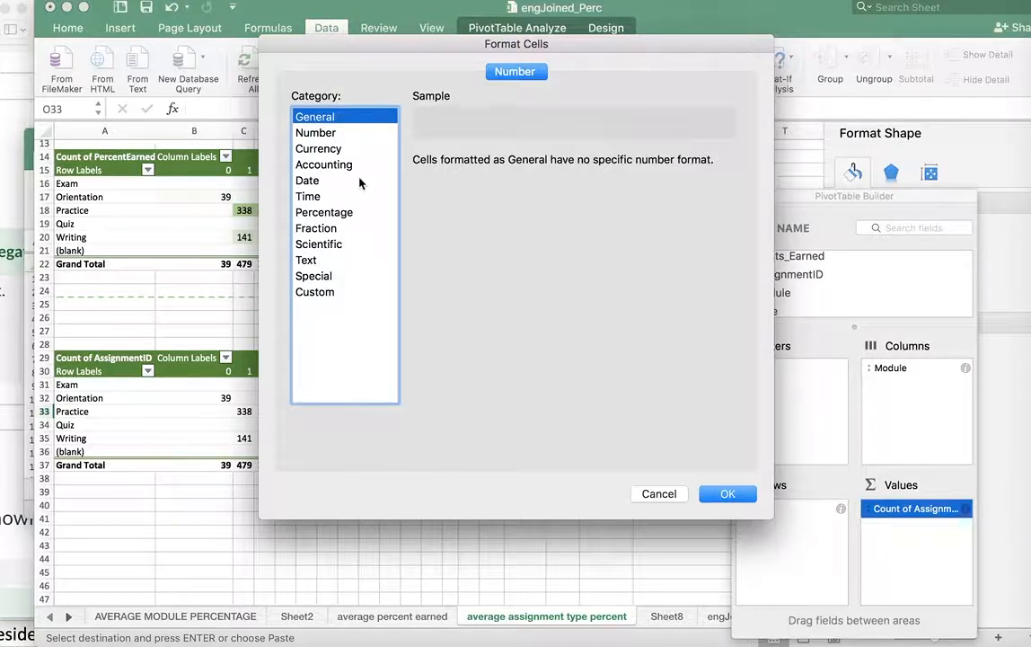
{"action": "left_click", "coordinate": [339, 151]}
{"action": "left_click", "coordinate": [315, 117]}
{"action": "left_click", "coordinate": [665, 494]}
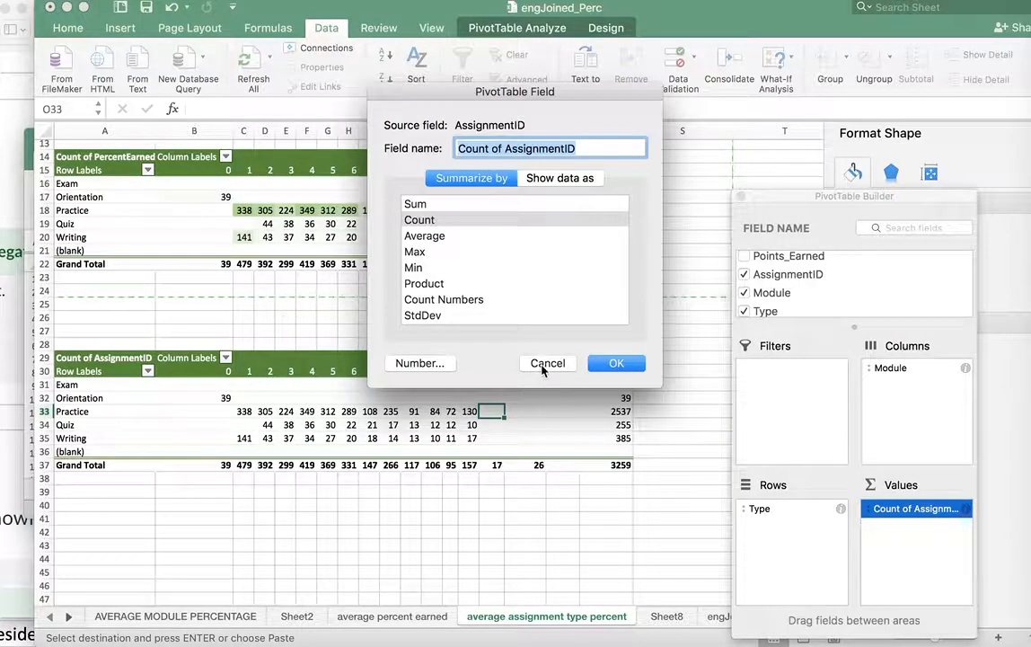
{"action": "left_click", "coordinate": [544, 363]}
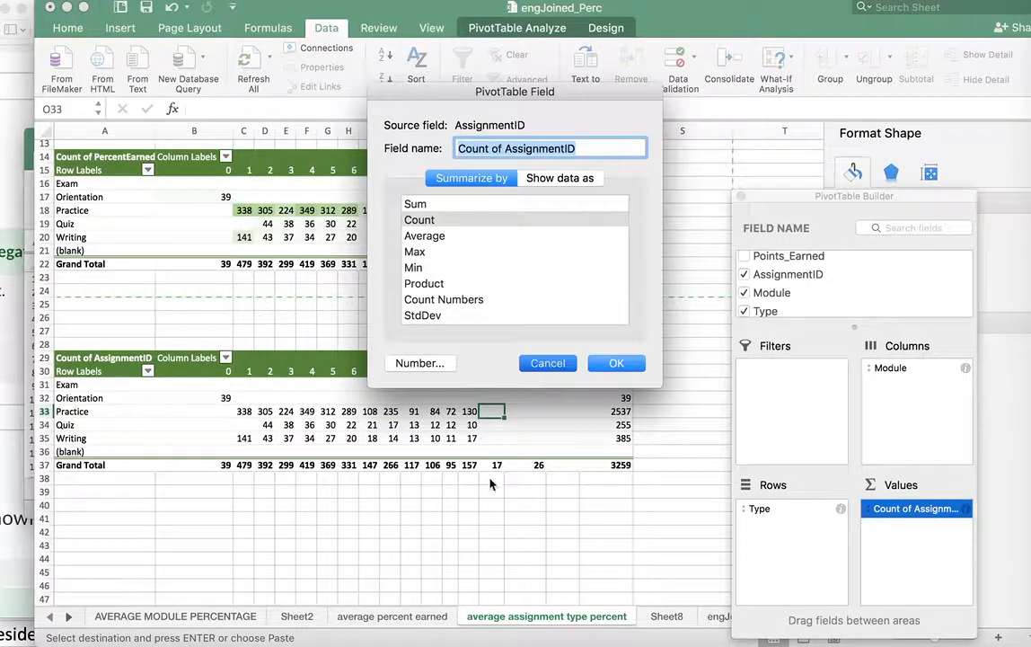
{"action": "left_click", "coordinate": [309, 424]}
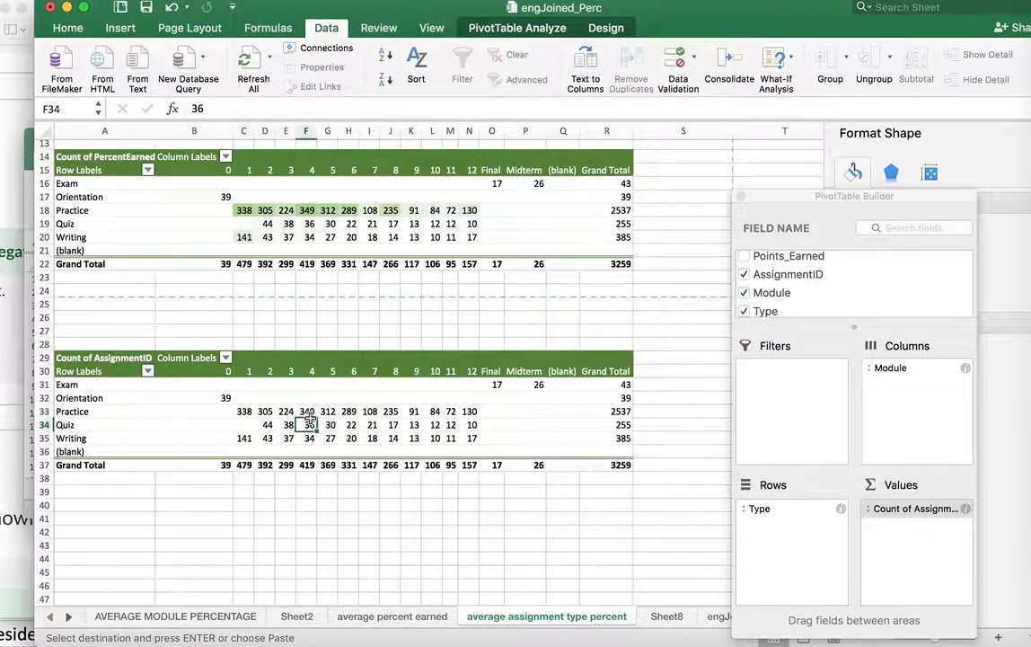
{"action": "scroll", "coordinate": [309, 413], "scroll_direction": "up", "scroll_amount": 5}
{"action": "scroll", "coordinate": [309, 406], "scroll_direction": "down", "scroll_amount": 2}
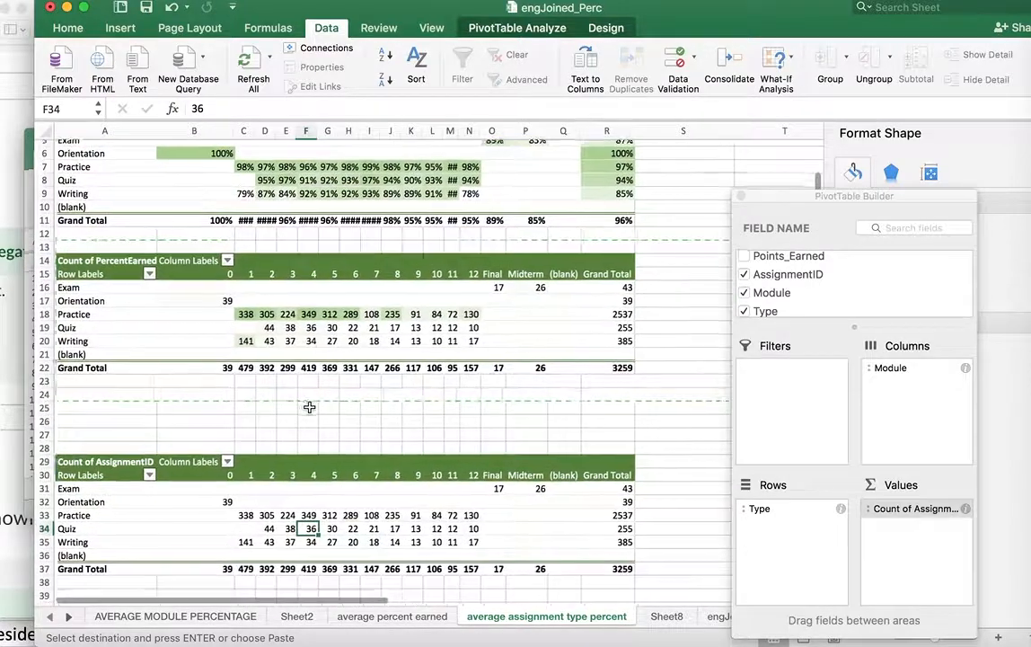
{"action": "scroll", "coordinate": [309, 406], "scroll_direction": "up", "scroll_amount": 4}
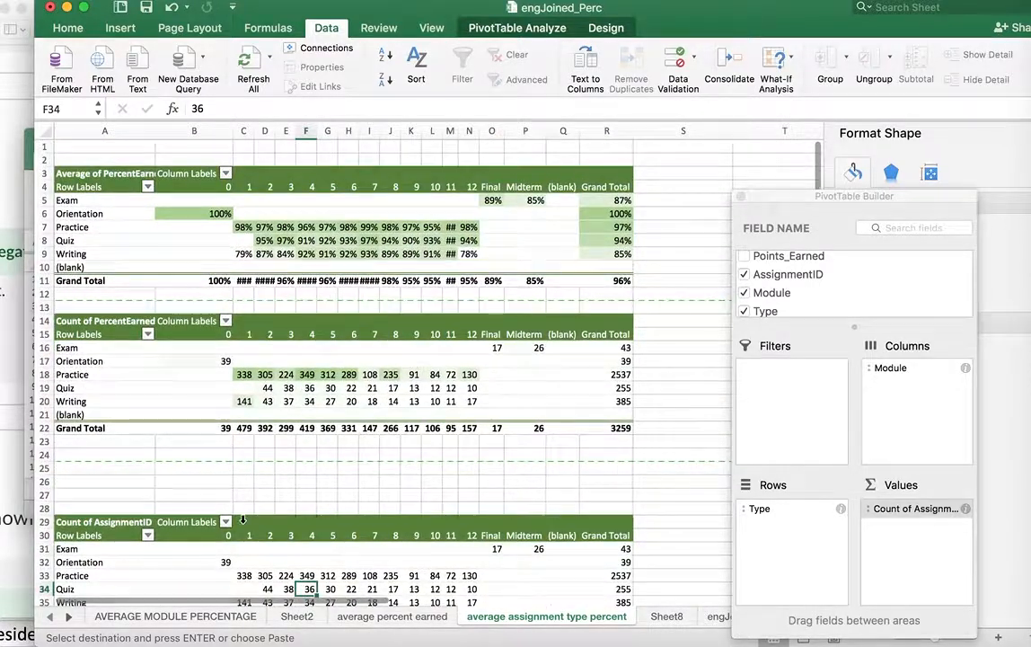